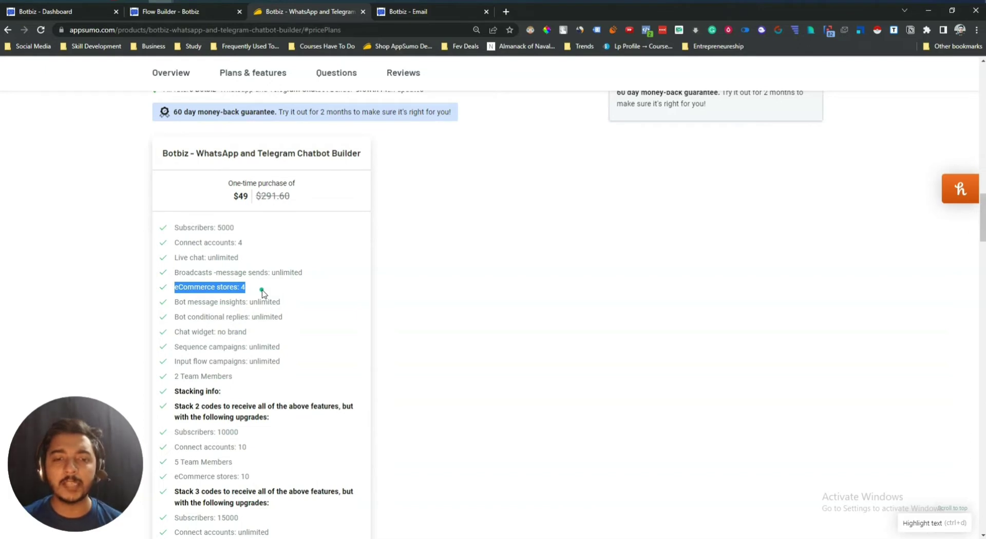
Review the Botbiz plan's included features, code stacking tiers and one-time price on the AppSumo deal page.
drag(180, 303, 282, 364)
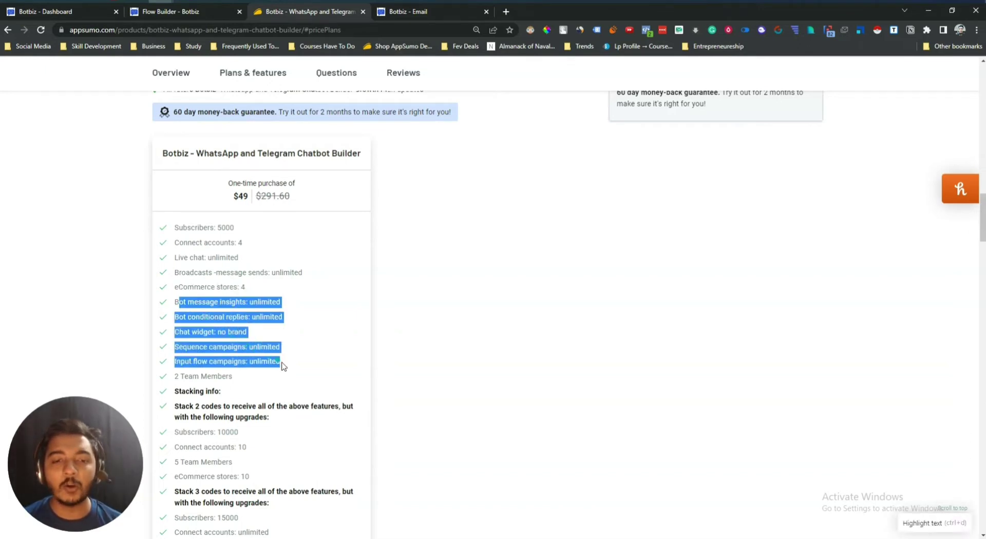
click(254, 374)
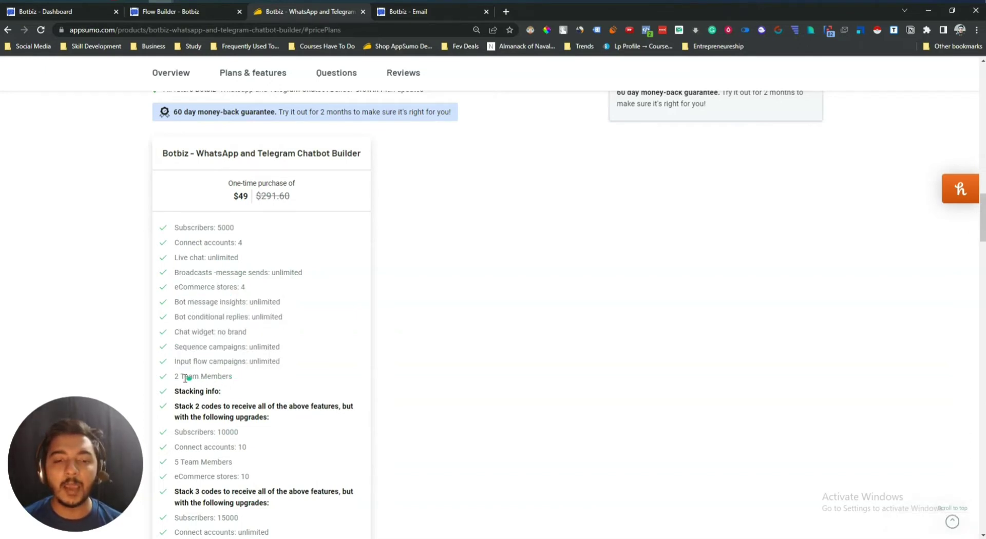
drag(174, 378, 239, 377)
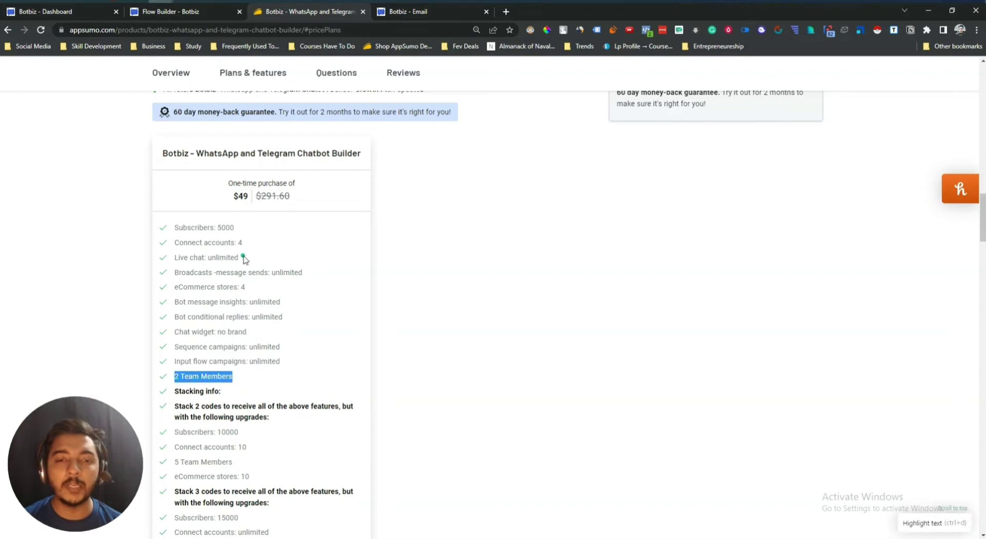
scroll(279, 320, down, 3)
drag(192, 263, 266, 406)
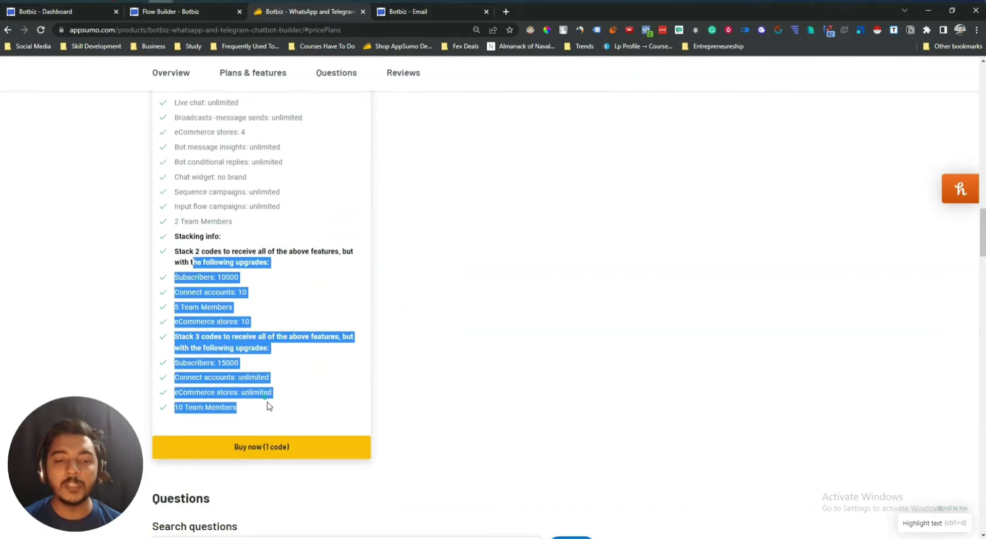
click(268, 408)
drag(189, 338, 267, 346)
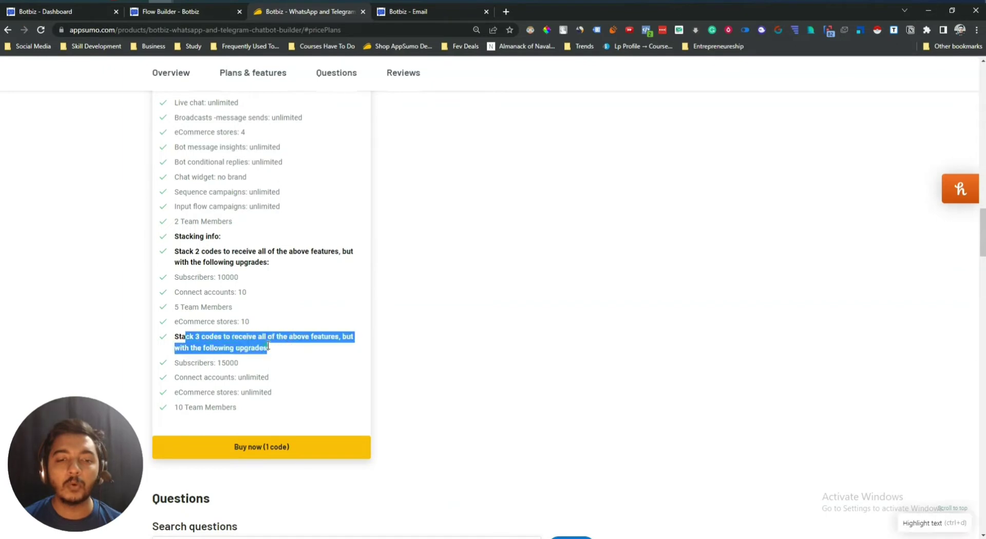
click(268, 345)
scroll(270, 343, up, 3)
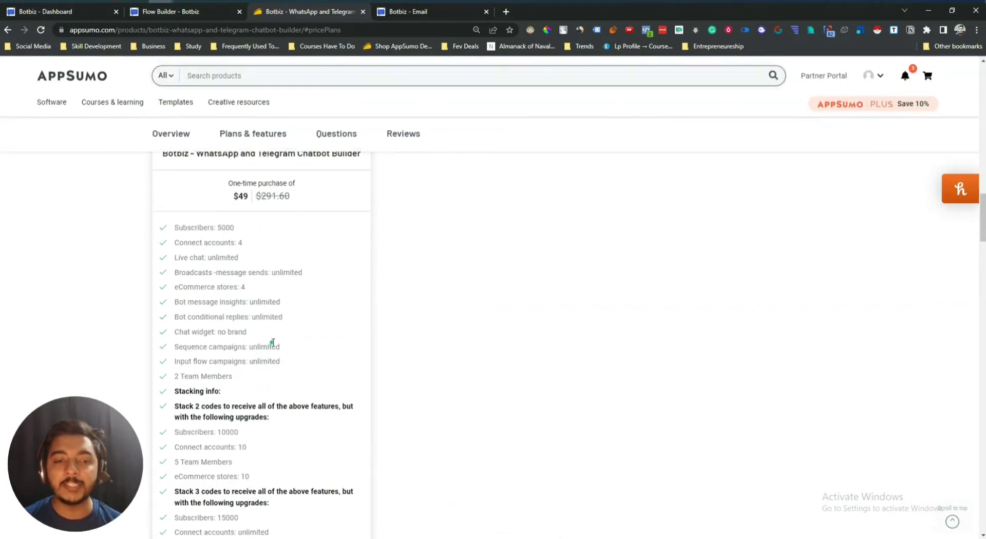
drag(232, 197, 251, 200)
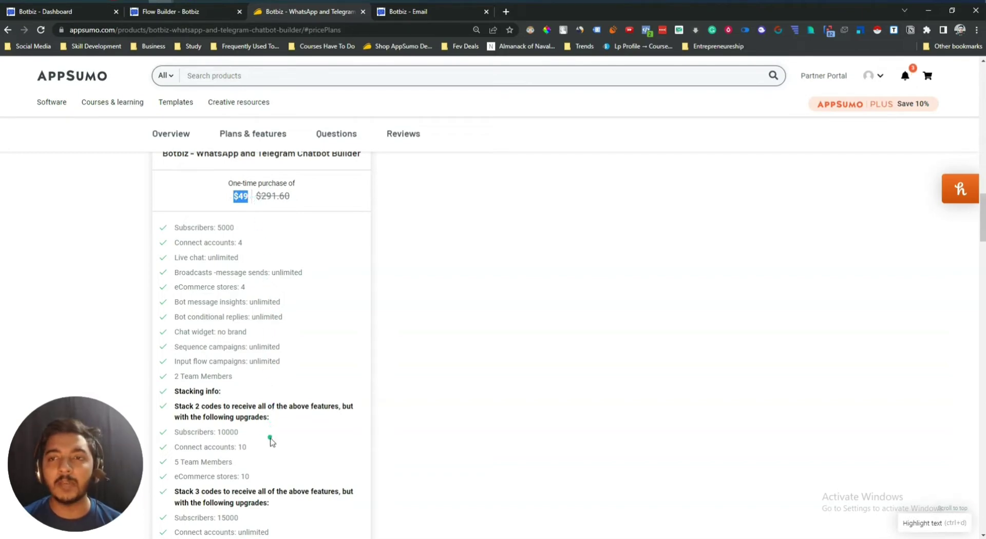
scroll(271, 436, up, 10)
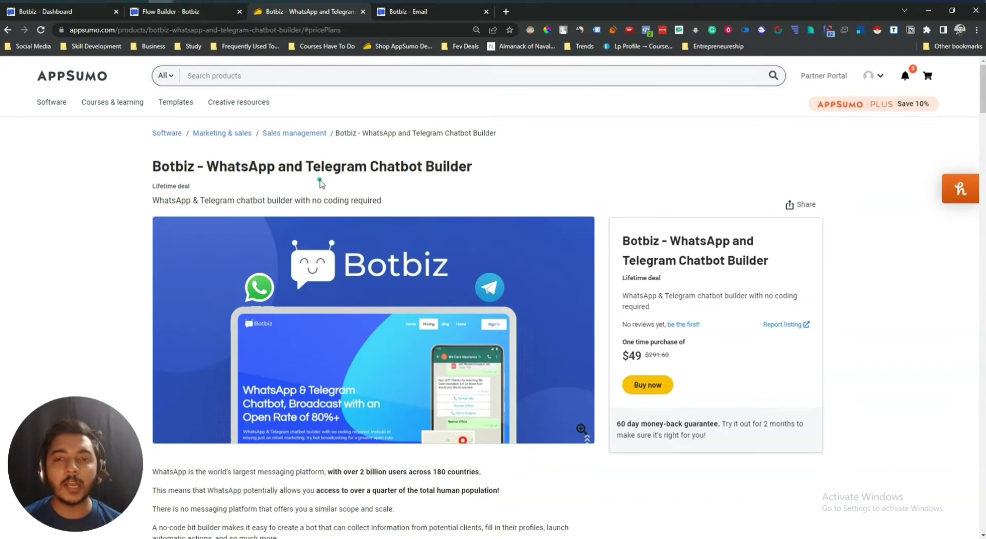
Examine the Botbiz dashboard's bot, subscriber, broadcast and eCommerce statistics from top to bottom.
click(60, 20)
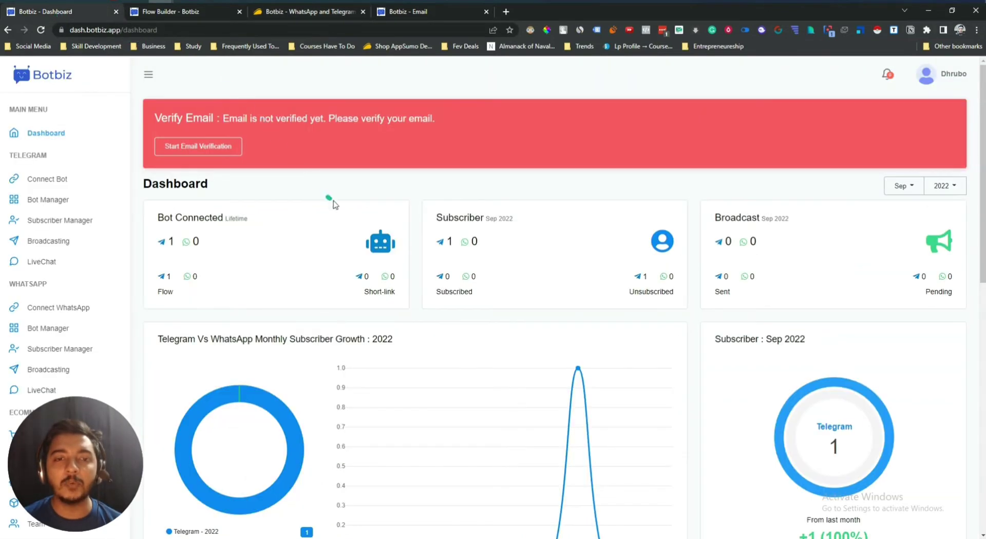
scroll(333, 203, down, 3)
scroll(583, 194, up, 2)
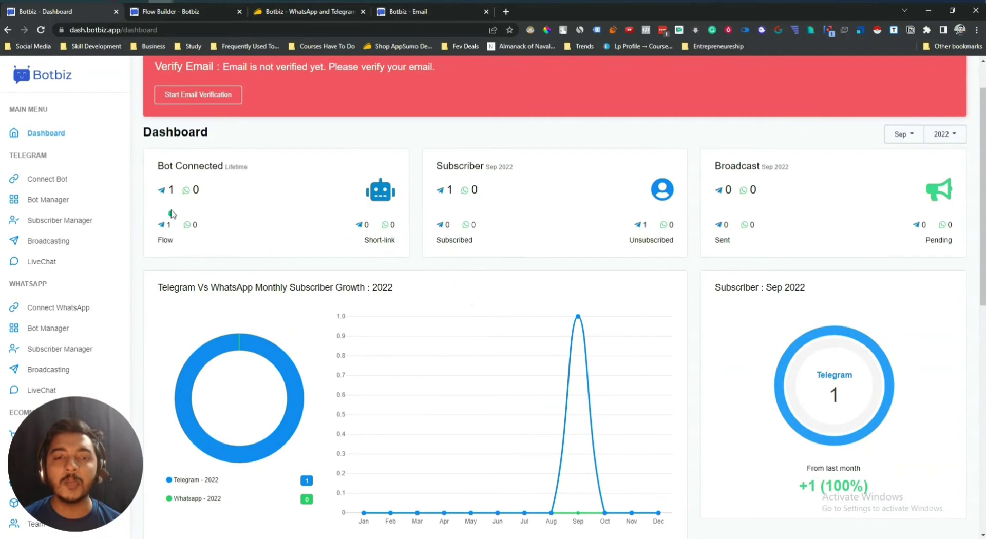
scroll(204, 237, down, 2)
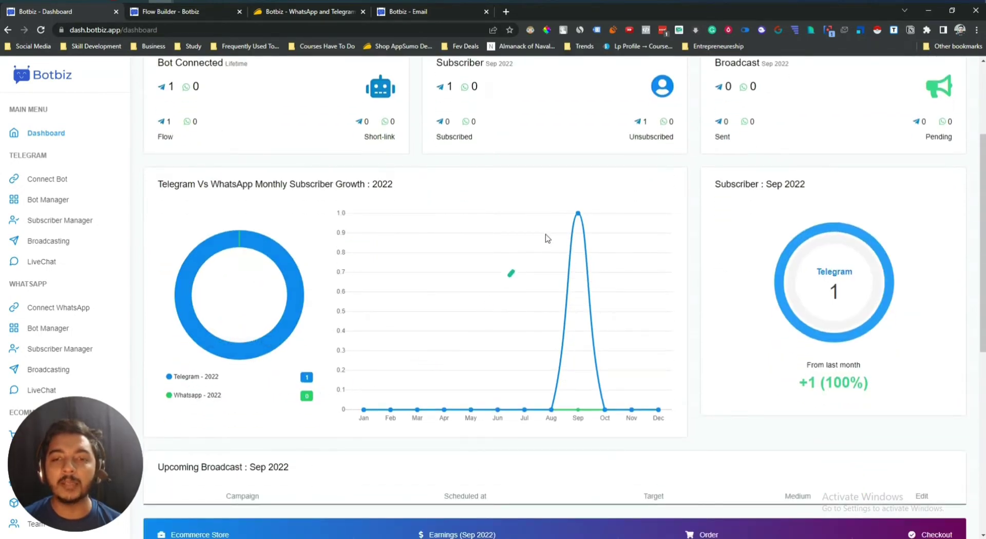
mouse_move(578, 214)
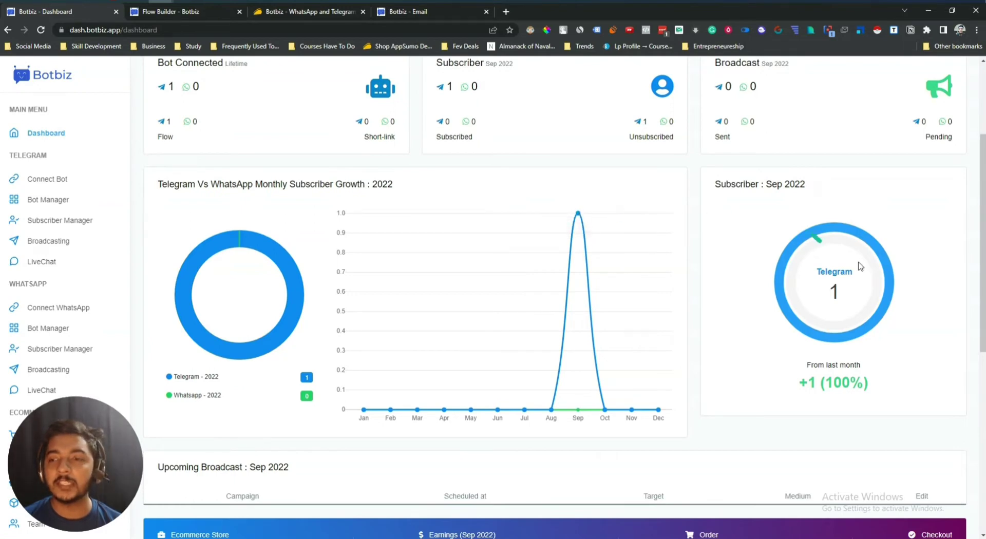
scroll(363, 378, down, 7)
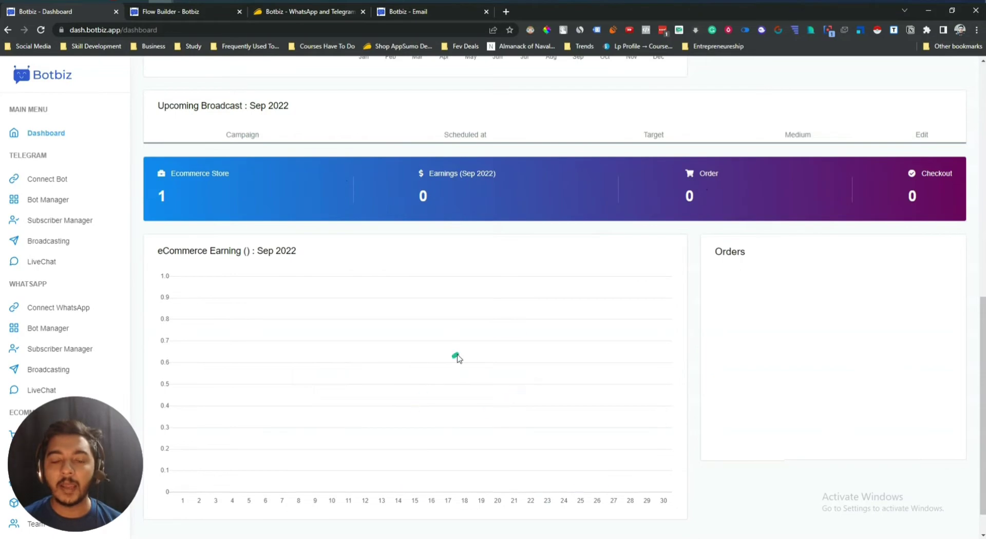
scroll(458, 357, down, 1)
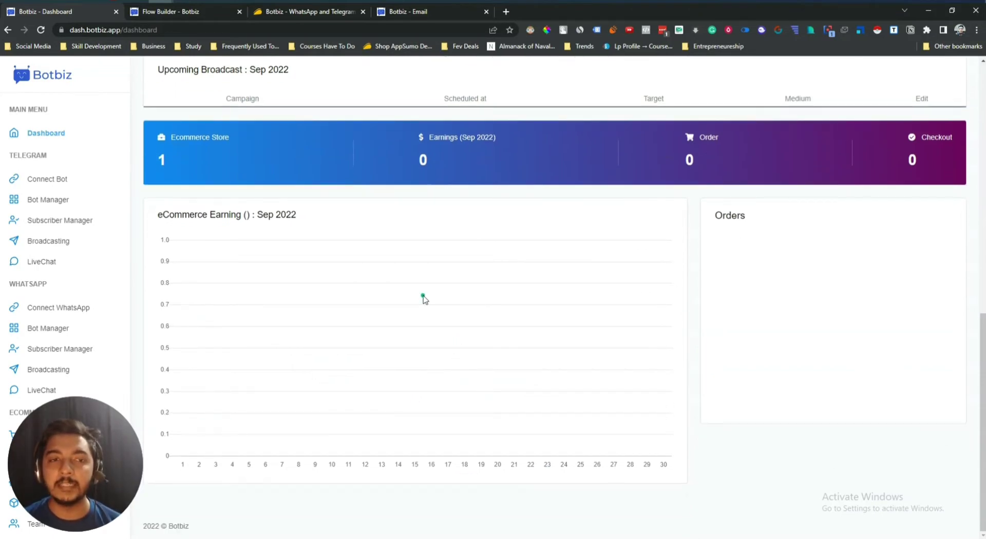
scroll(424, 298, up, 11)
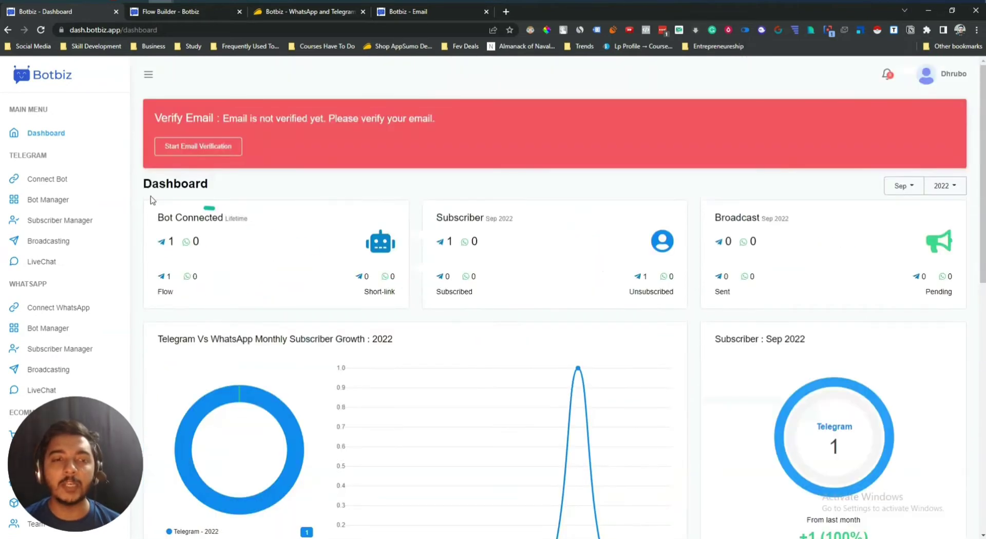
From the Connect Telegram Bot page, switch to Telegram to search for "botf", and return to review the connected bot.
click(39, 184)
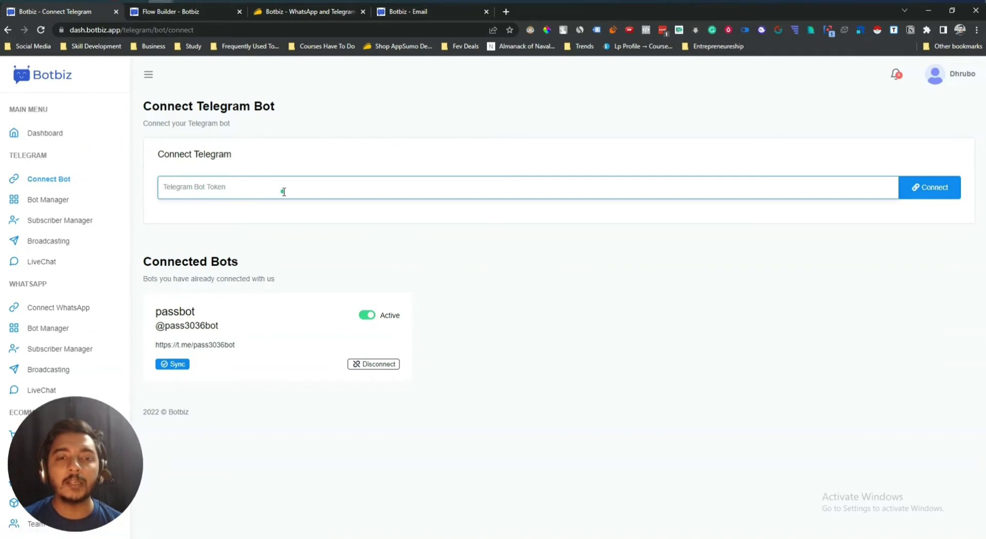
key(alt+Tab)
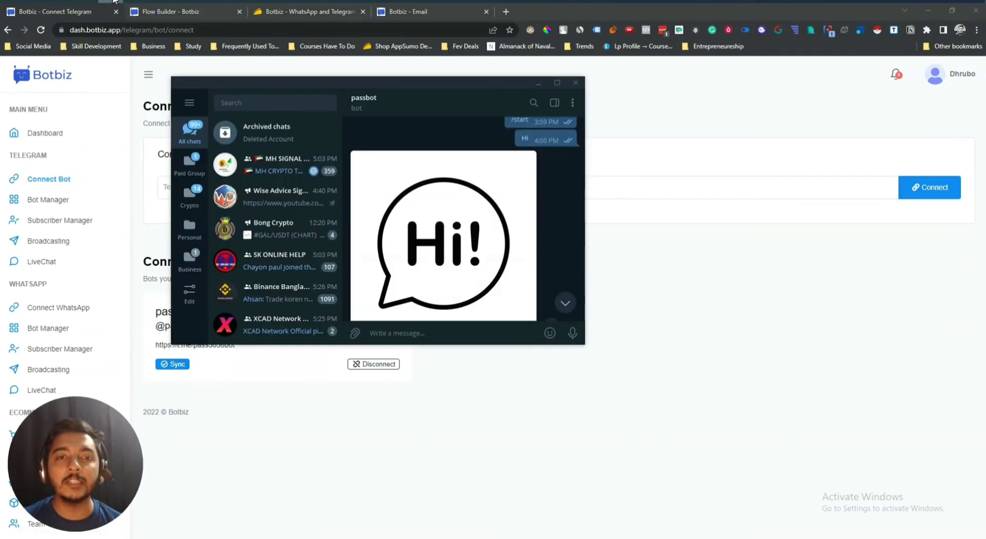
click(284, 103)
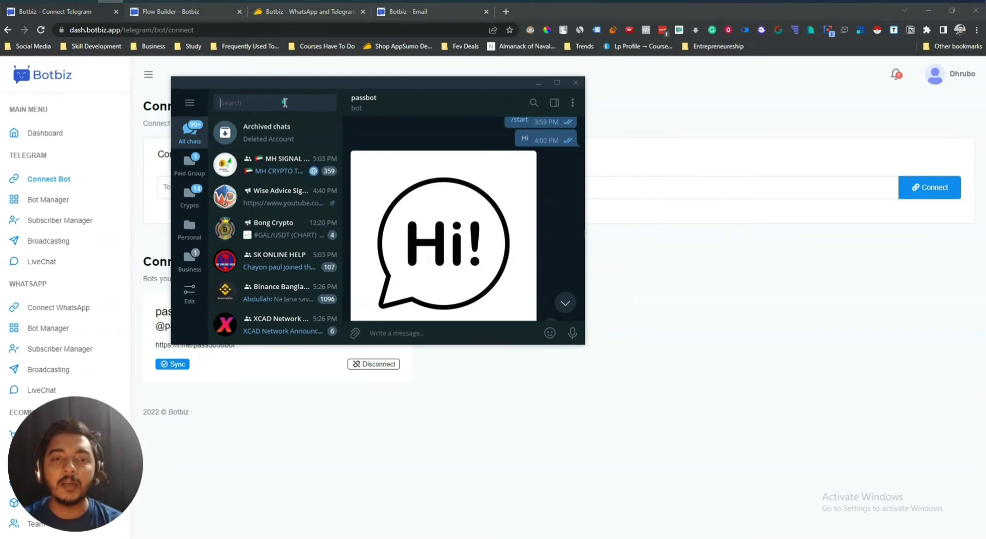
text(botf)
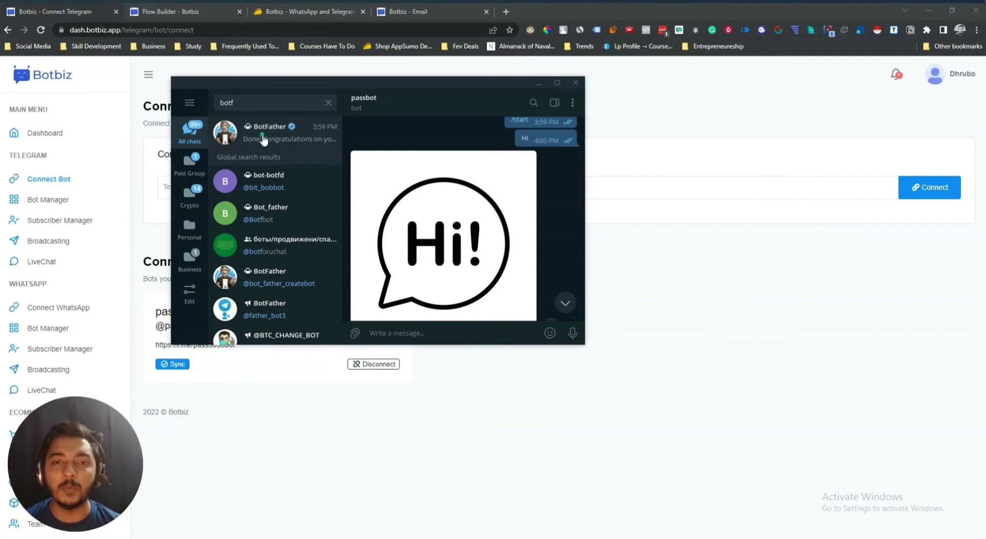
click(683, 297)
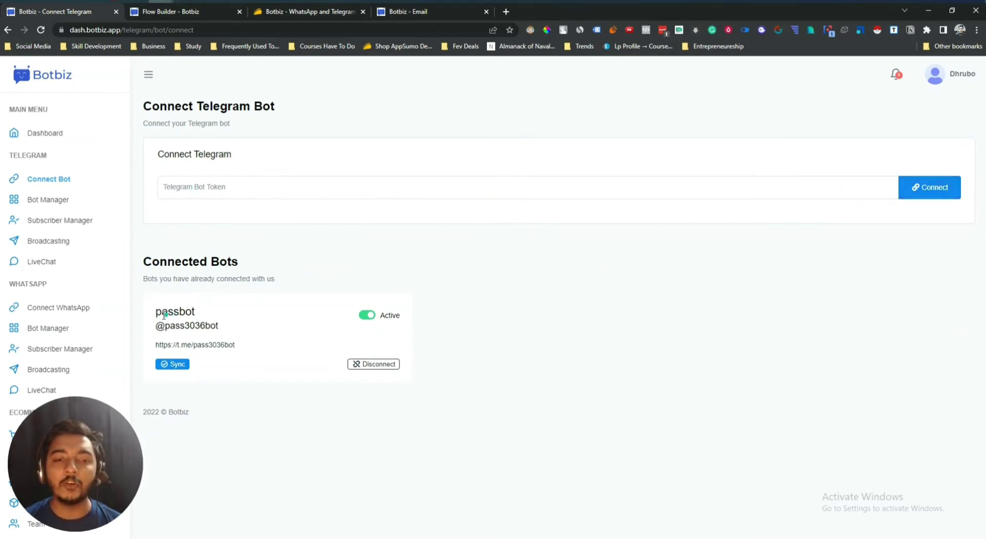
drag(157, 313, 231, 329)
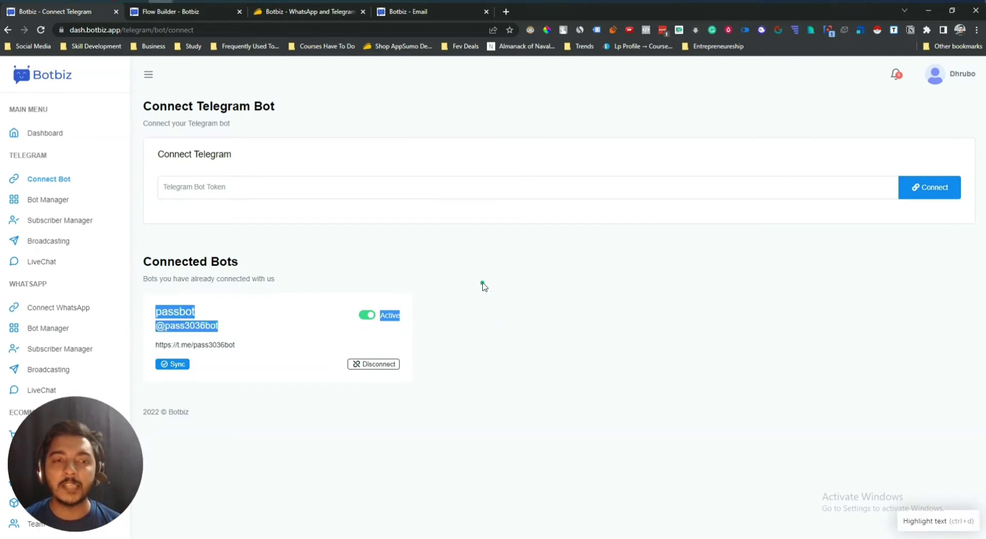
View the Bot Reply settings in the Telegram Bot Manager, and bring up the bot's conversation in the flow builder.
click(58, 201)
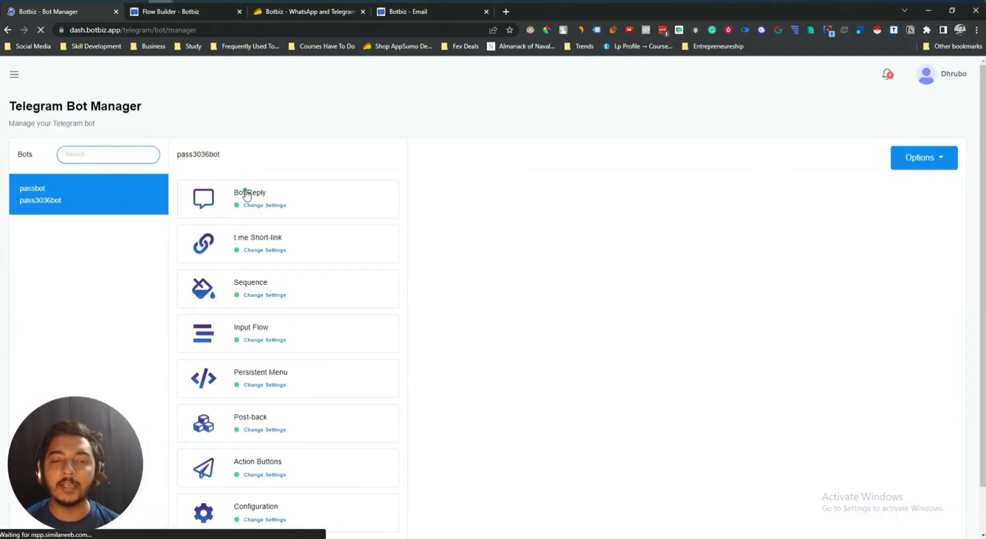
click(247, 195)
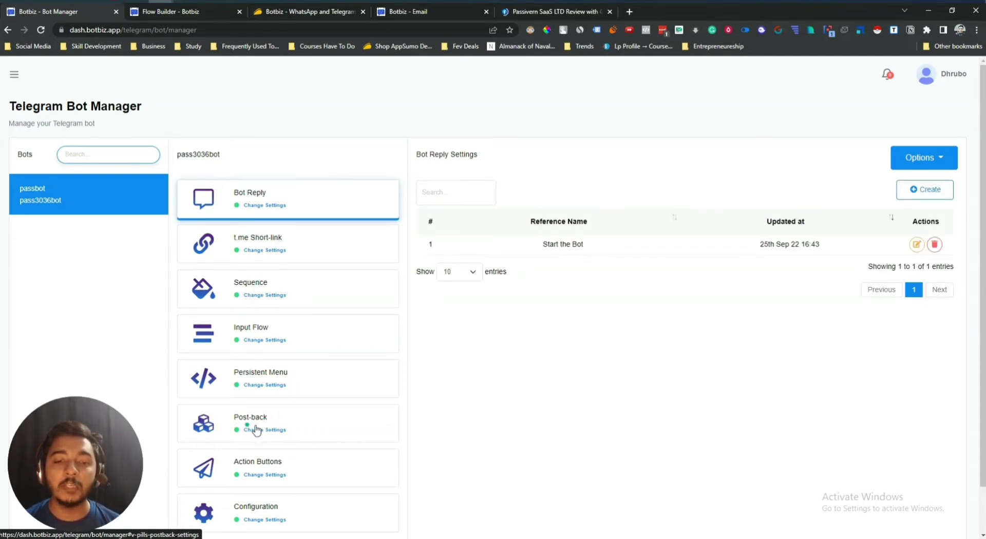
scroll(265, 429, down, 1)
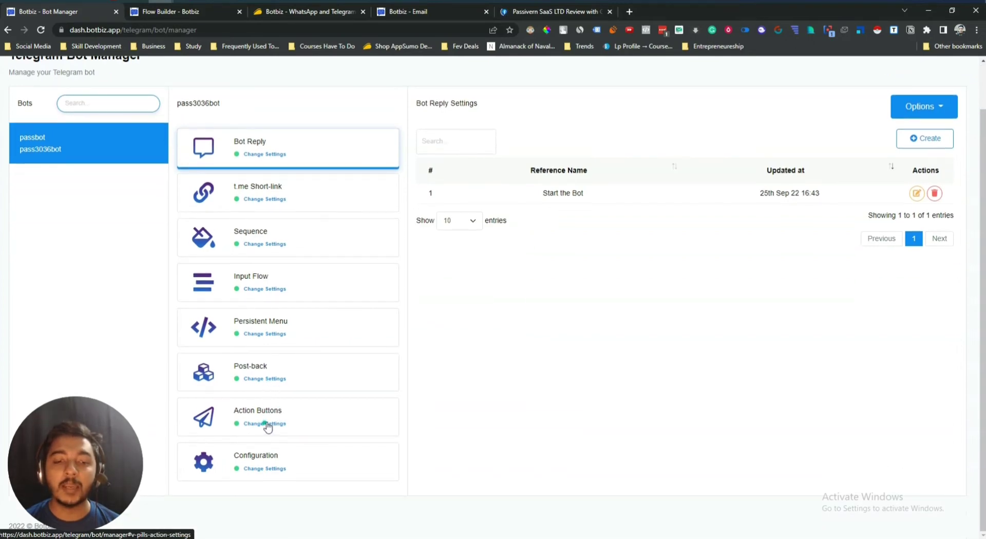
scroll(451, 400, up, 1)
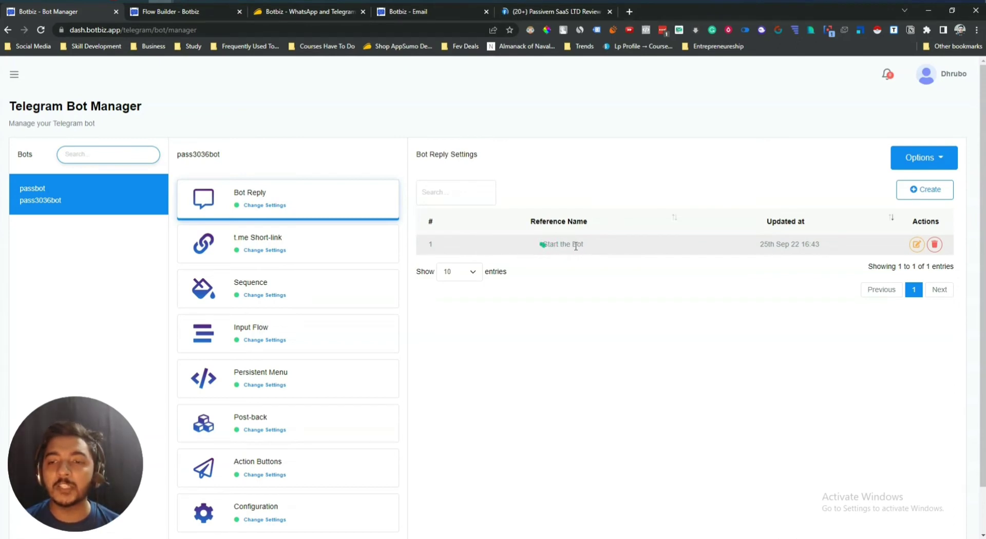
click(160, 19)
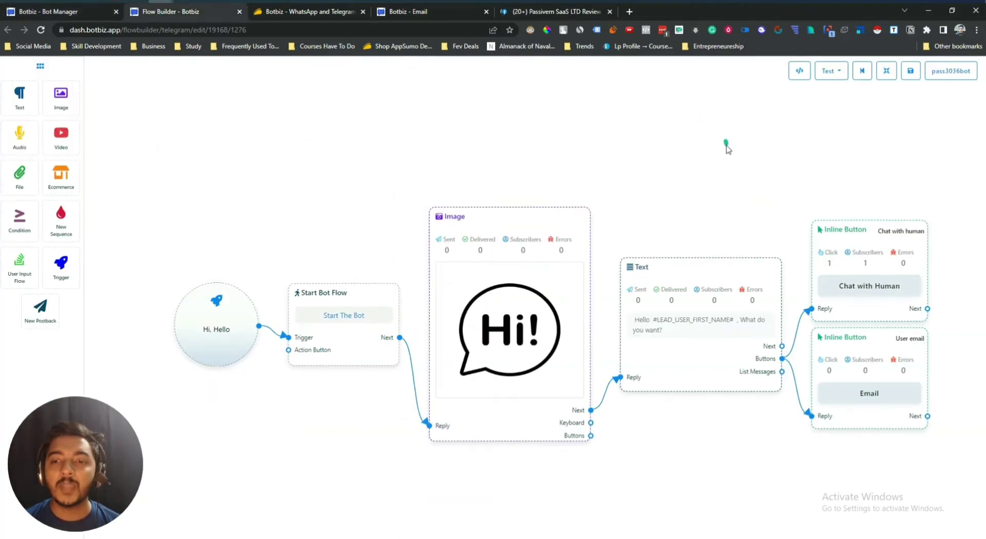
drag(726, 149, 695, 134)
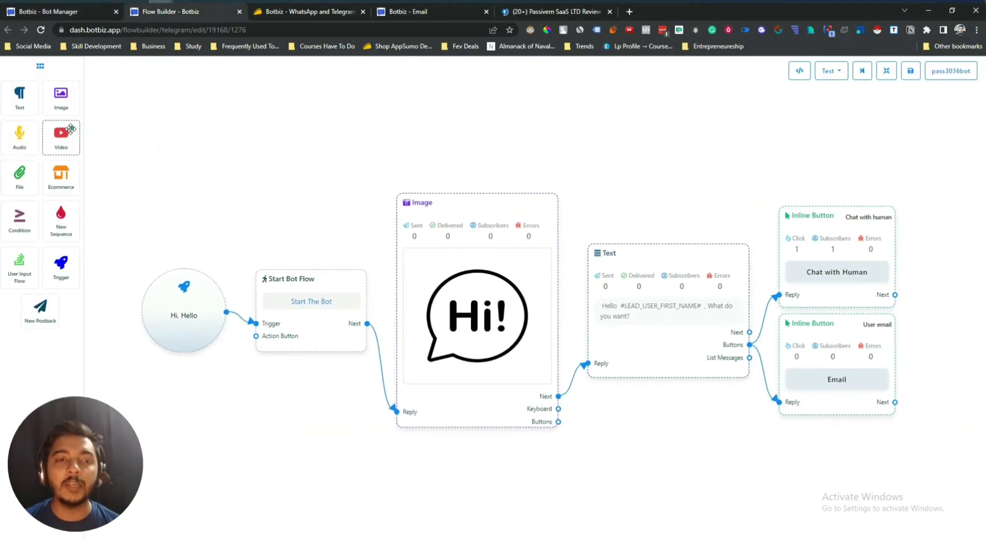
Try adding a Video block above the inline buttons in the flow, and delete it again.
drag(71, 129, 708, 129)
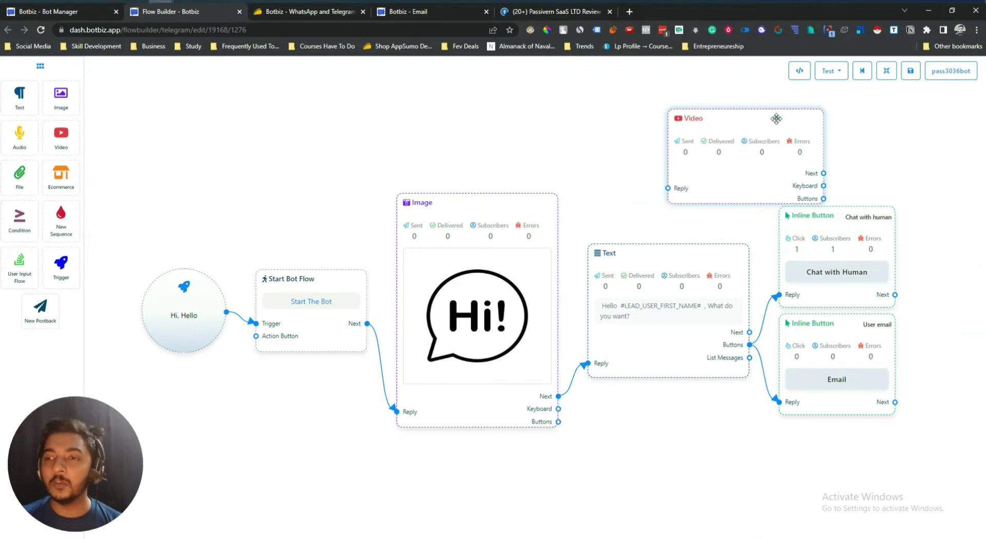
right_click(775, 119)
click(795, 126)
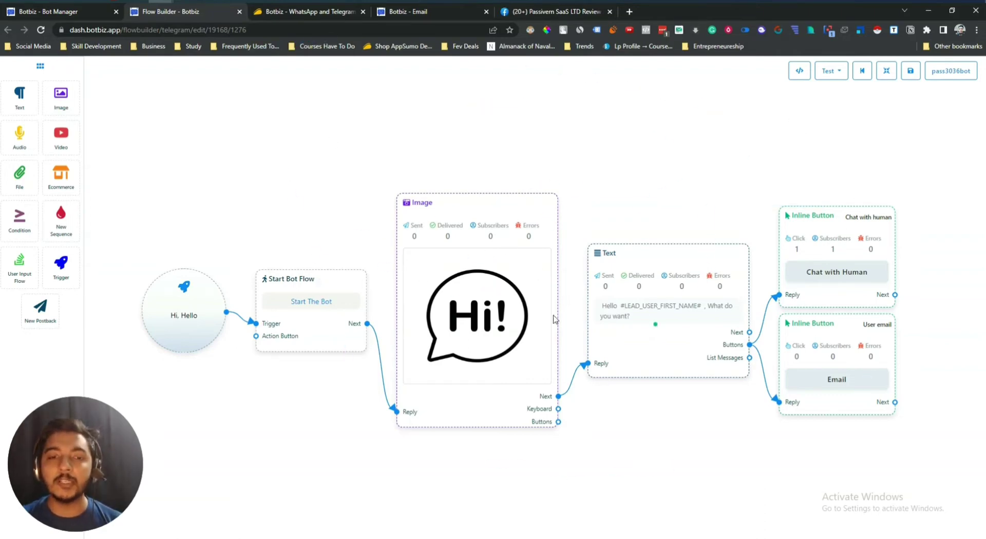
Review the trigger keywords and matching type of the flow's starting node, and accept the configuration.
double_click(188, 324)
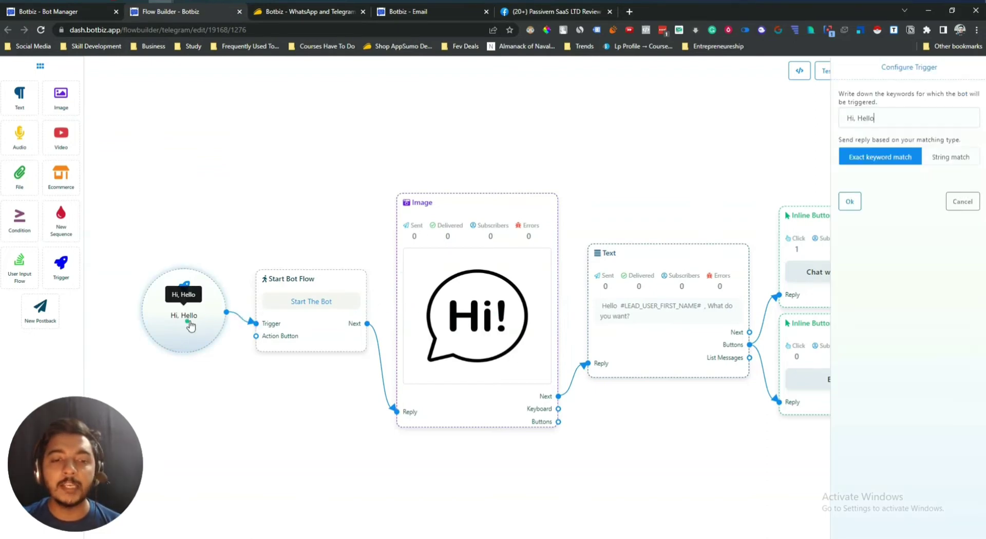
drag(894, 119, 836, 123)
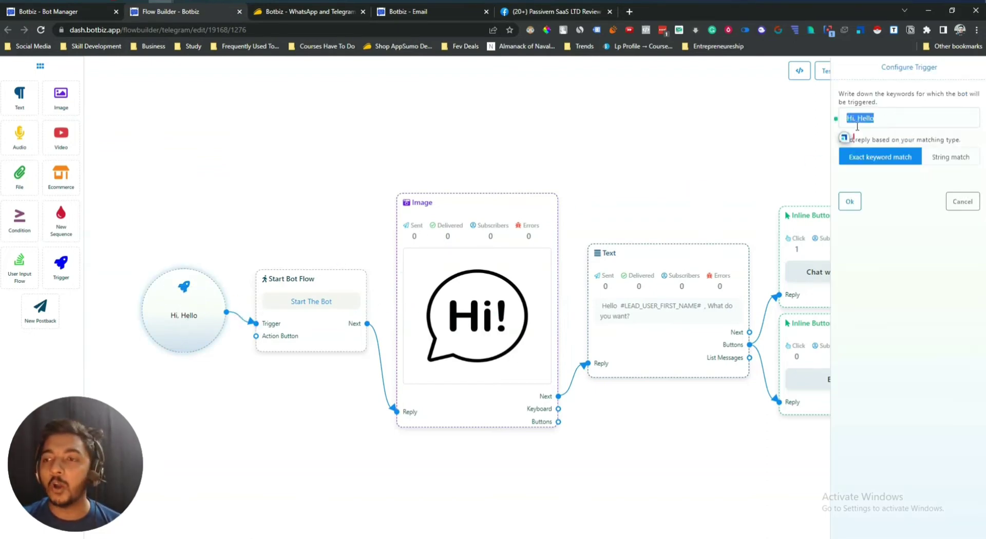
click(778, 139)
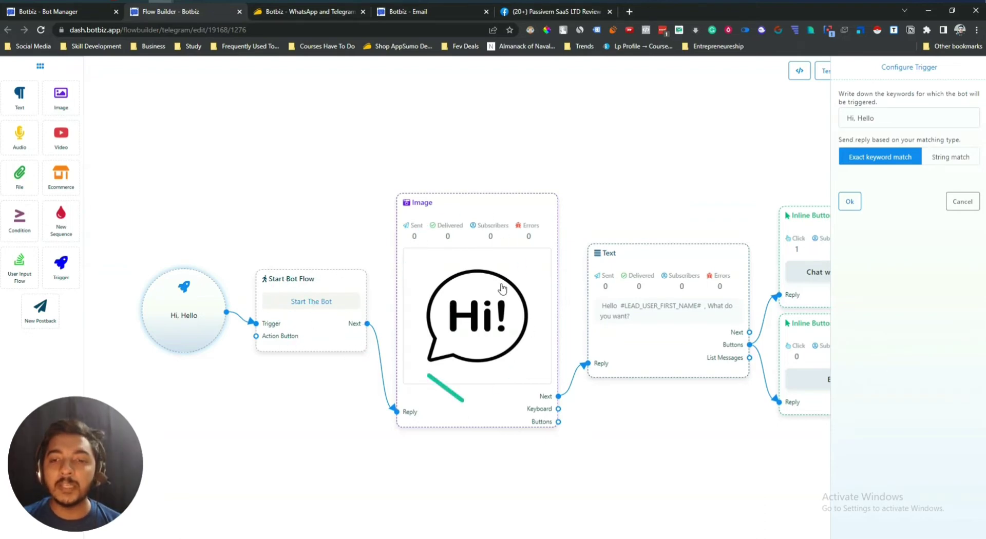
click(849, 202)
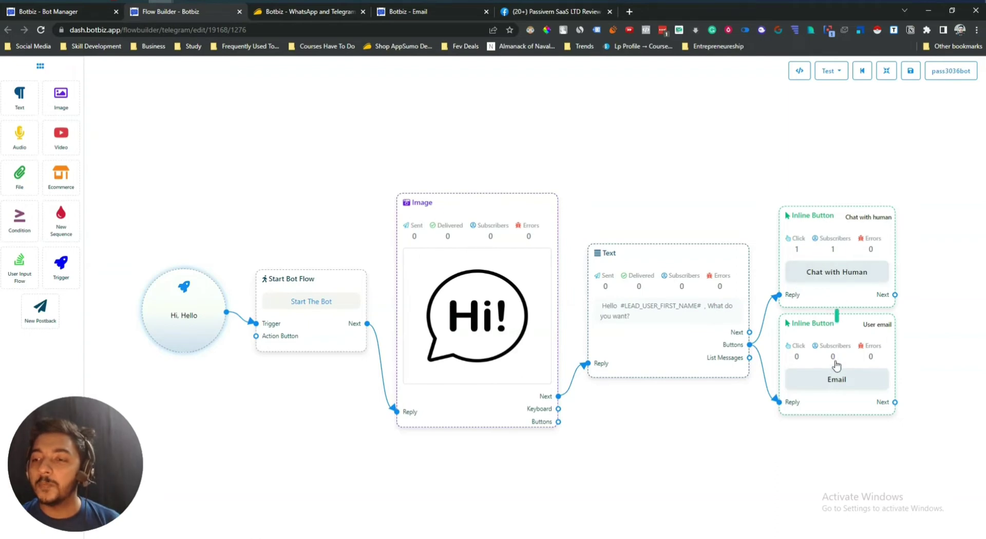
Switch to Telegram, search for "passbo", and review the greeting image and text in the passbot chat.
key(alt+Tab)
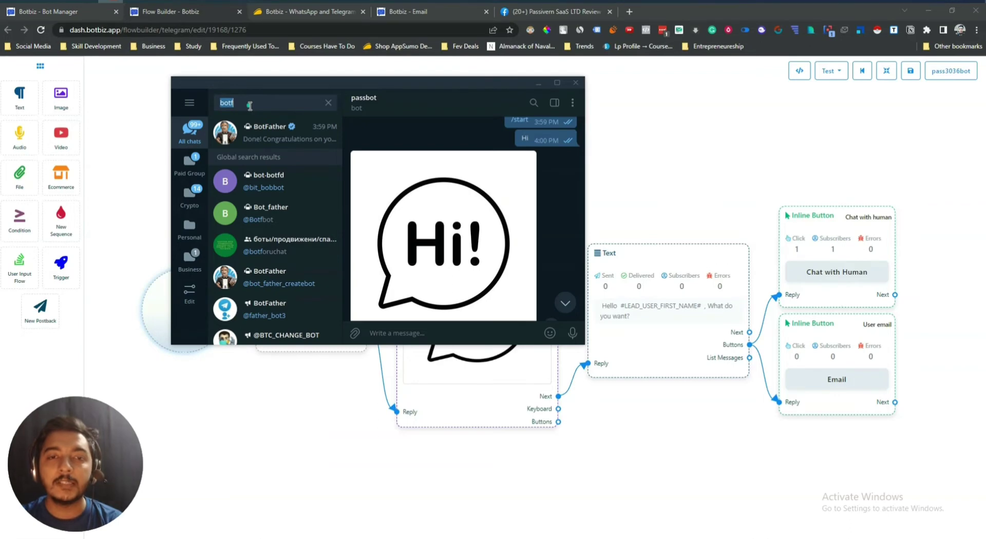
text(passbo)
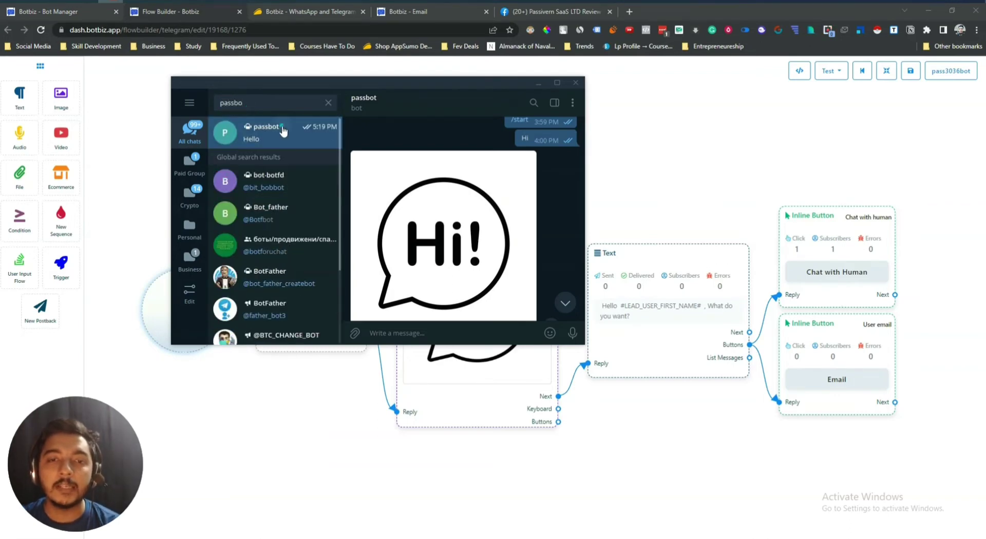
click(275, 132)
scroll(445, 220, up, 3)
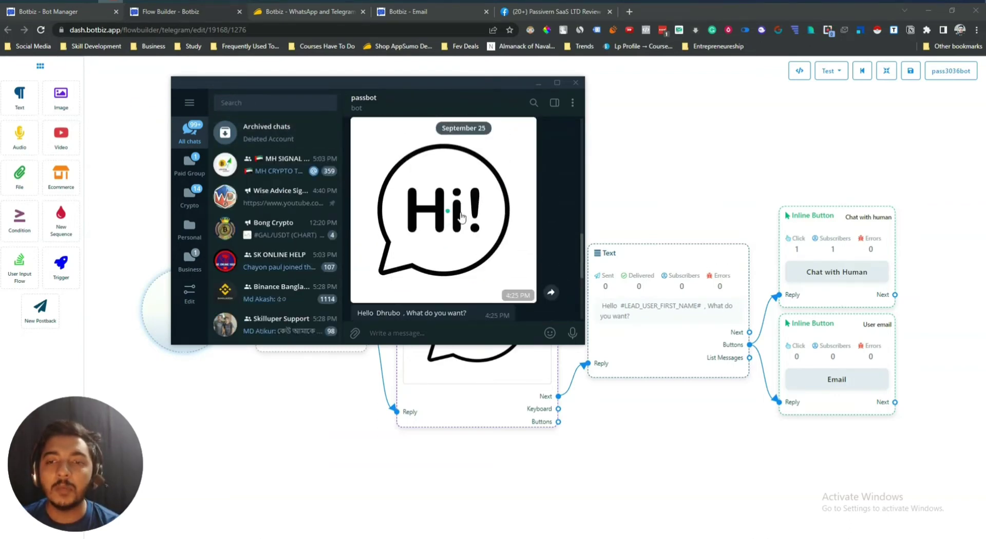
scroll(445, 221, up, 2)
scroll(528, 170, down, 2)
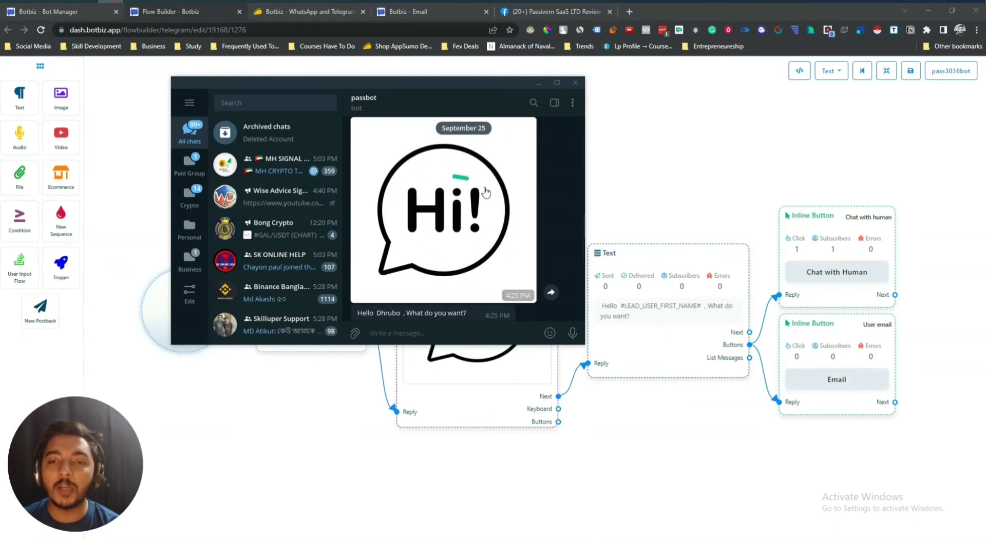
scroll(485, 190, down, 2)
drag(362, 250, 468, 251)
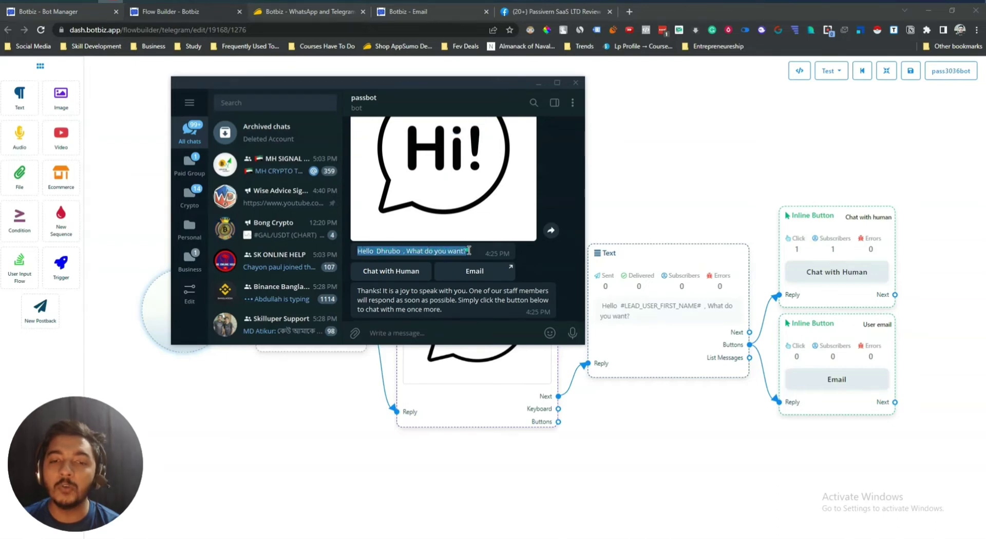
scroll(468, 251, down, 2)
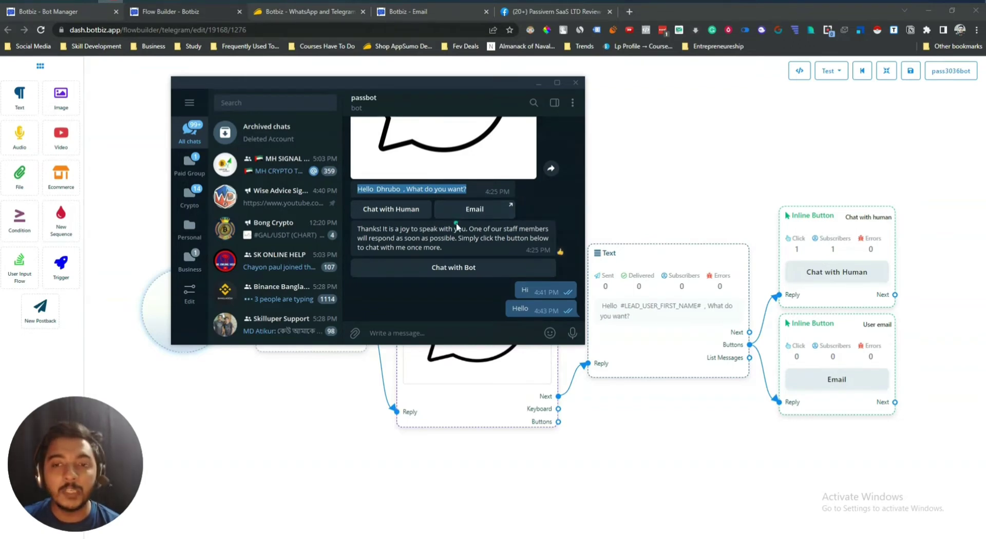
Choose Chat with Human in the passbot conversation, and review the bot's reply about a staff response.
click(390, 212)
scroll(411, 252, down, 2)
scroll(421, 257, up, 2)
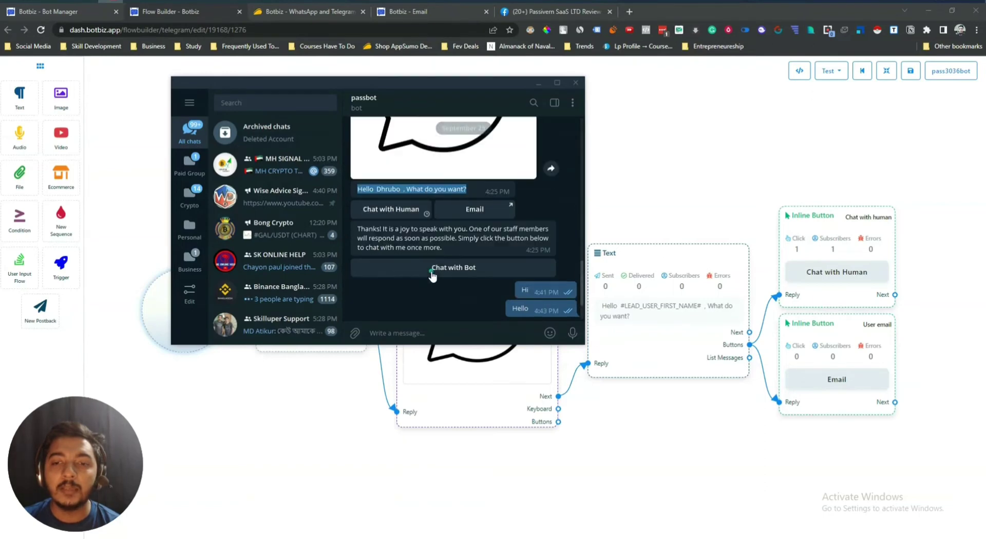
scroll(410, 216, down, 2)
click(399, 183)
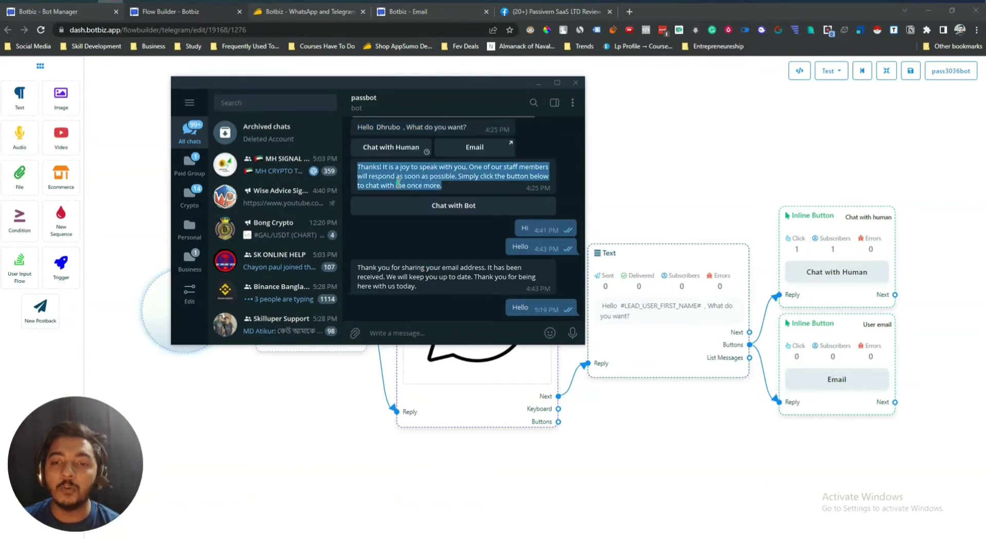
click(399, 183)
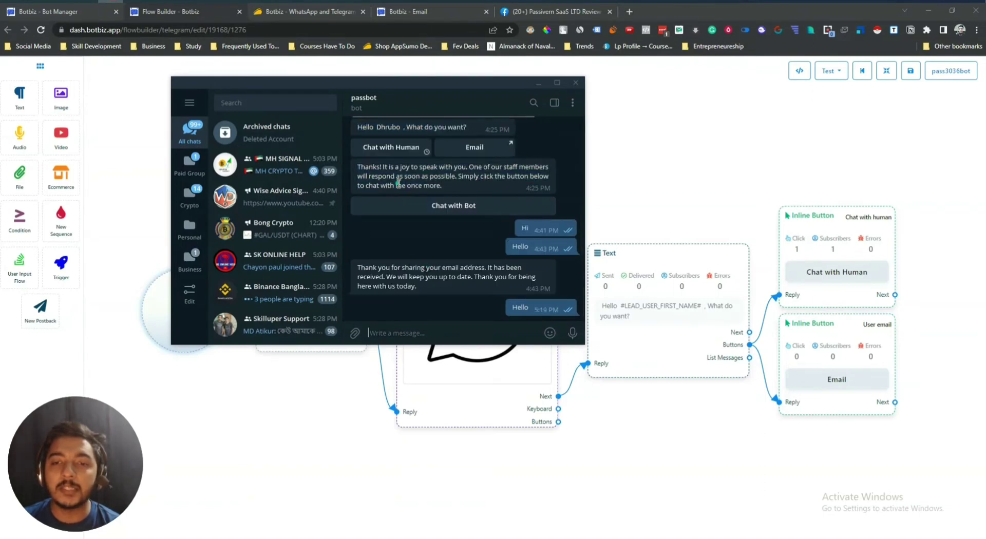
Open the link behind the bot's Email option, view the email form, and return to the flow builder.
click(470, 148)
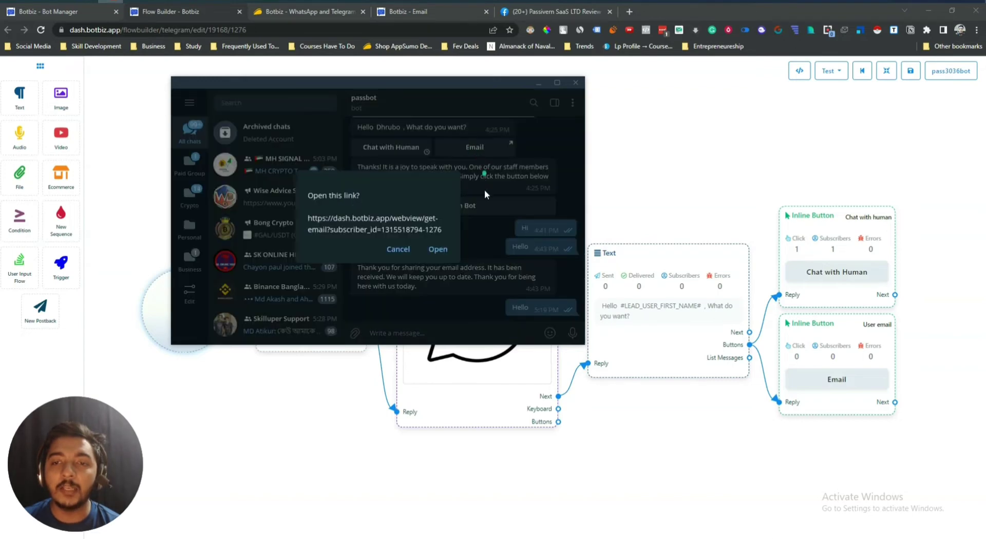
click(443, 249)
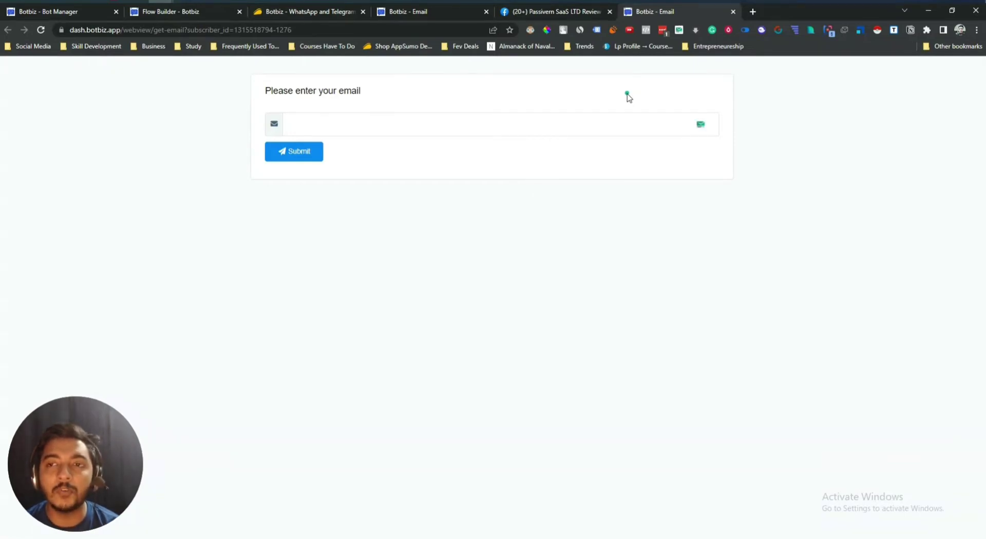
click(733, 11)
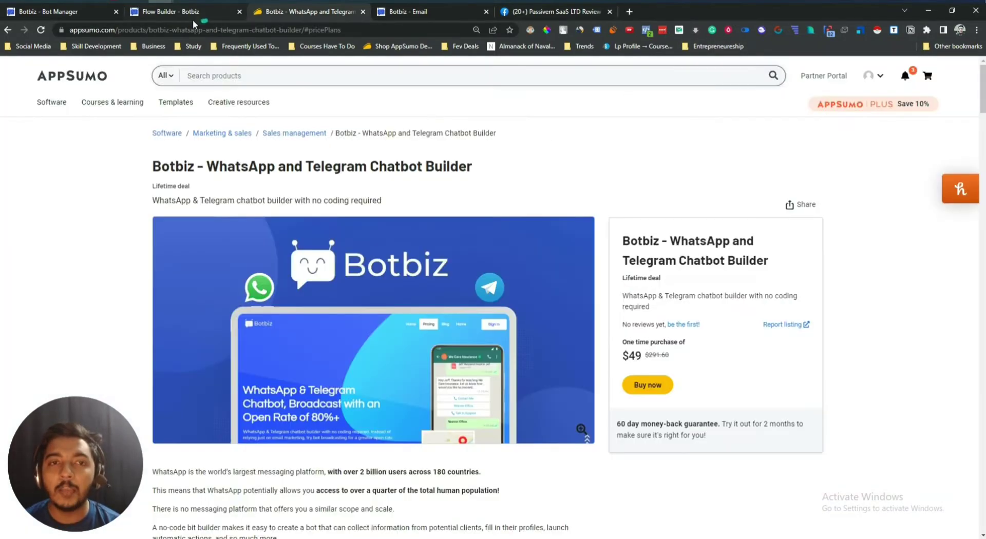
click(183, 11)
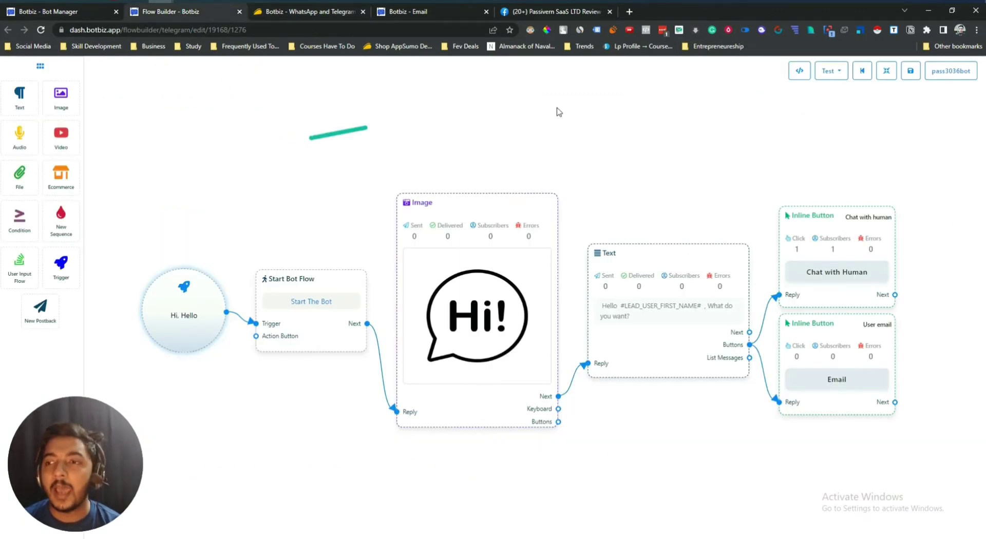
View the subscriber selection for testing the flow, and dismiss it without sending a test.
mouse_move(67, 125)
mouse_down()
mouse_move(172, 160)
mouse_move(674, 166)
mouse_move(680, 144)
mouse_up()
right_click(707, 129)
click(722, 136)
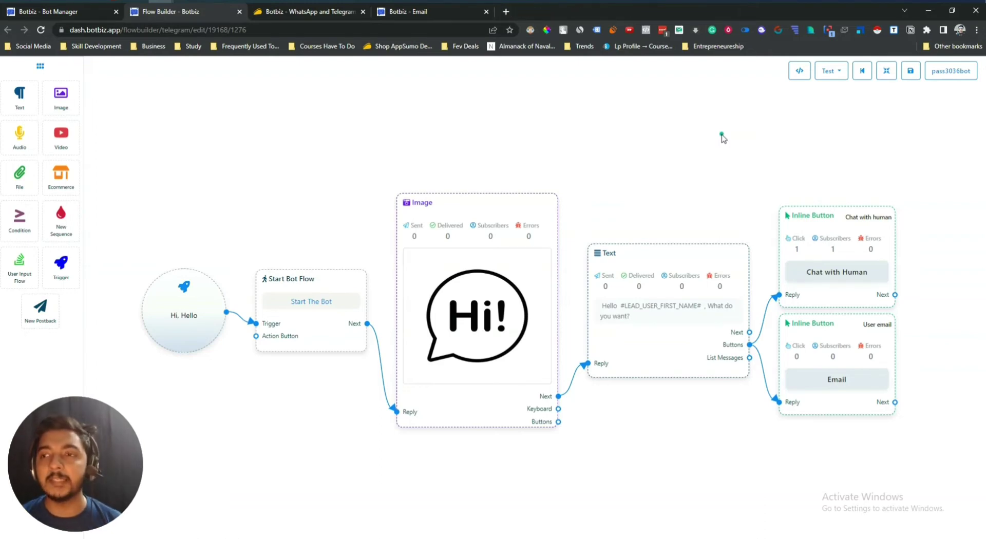
click(835, 73)
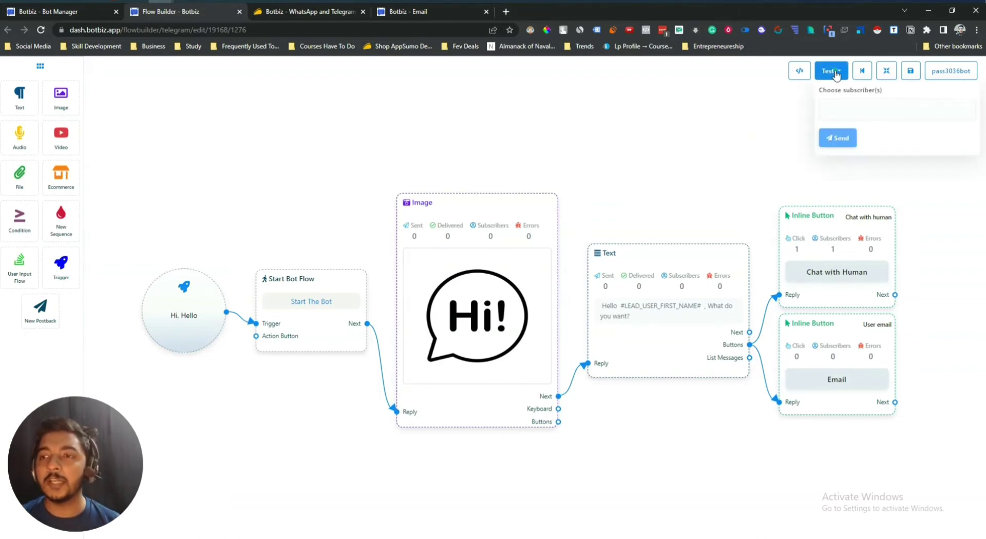
click(838, 109)
click(769, 119)
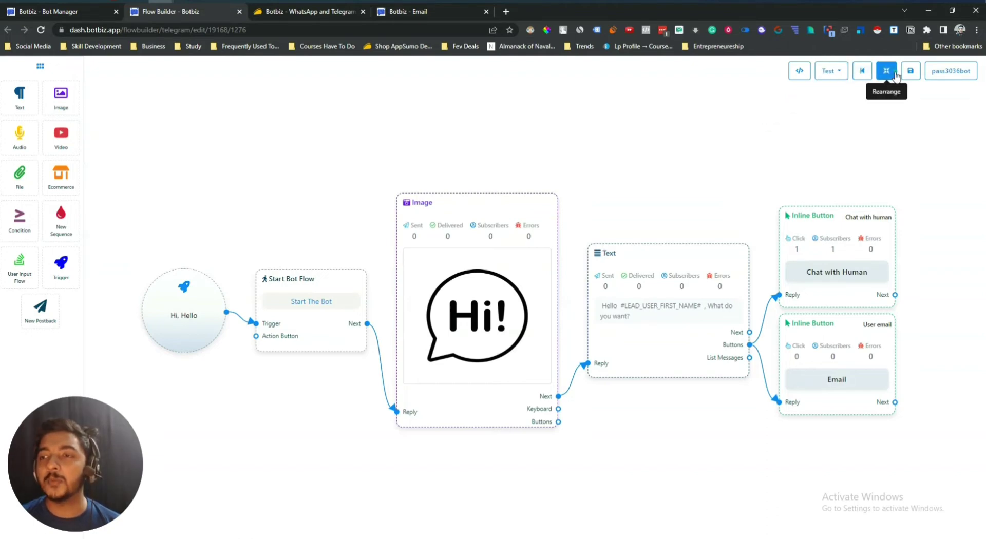
Review the flow's JavaScript embed code, t.me short-link and QR code, and save the flow.
click(800, 71)
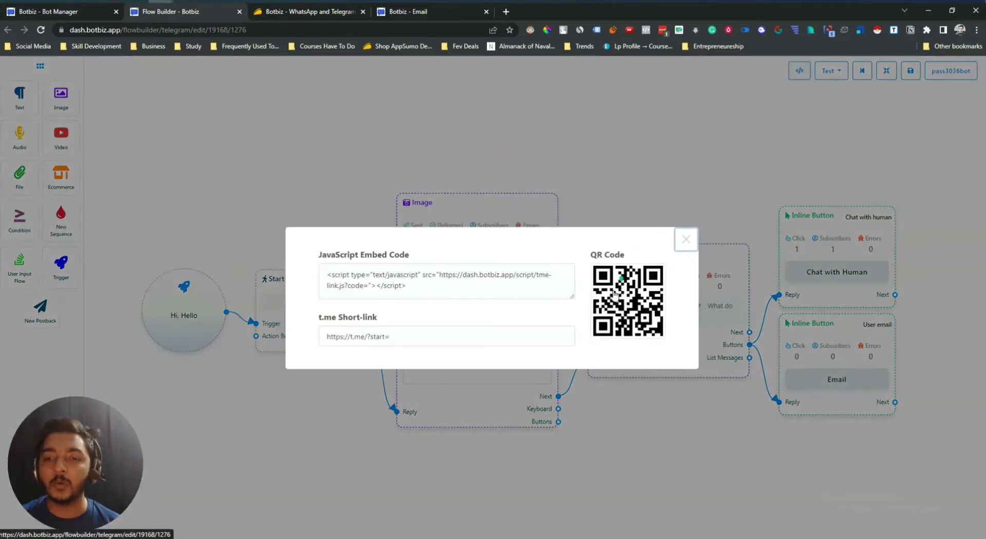
drag(330, 278, 424, 291)
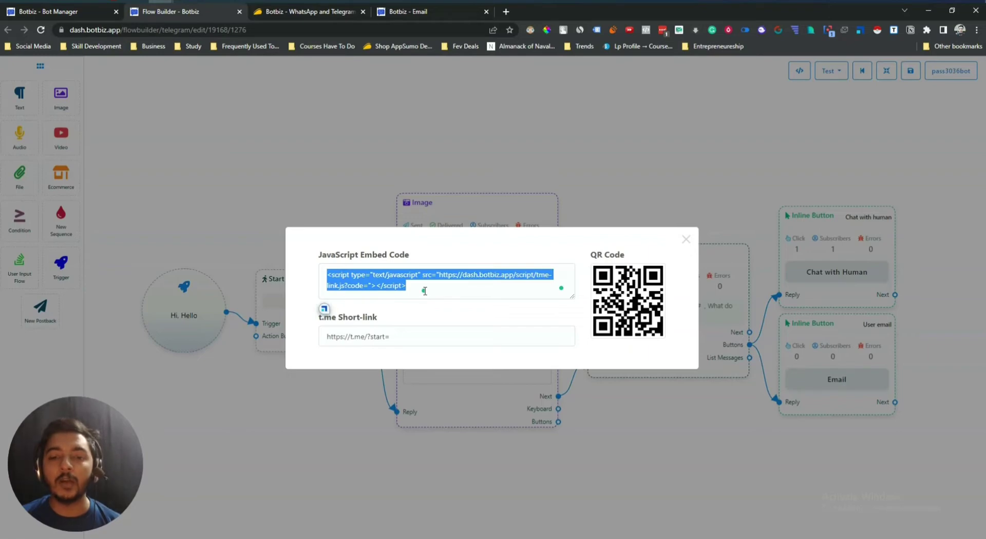
right_click(371, 291)
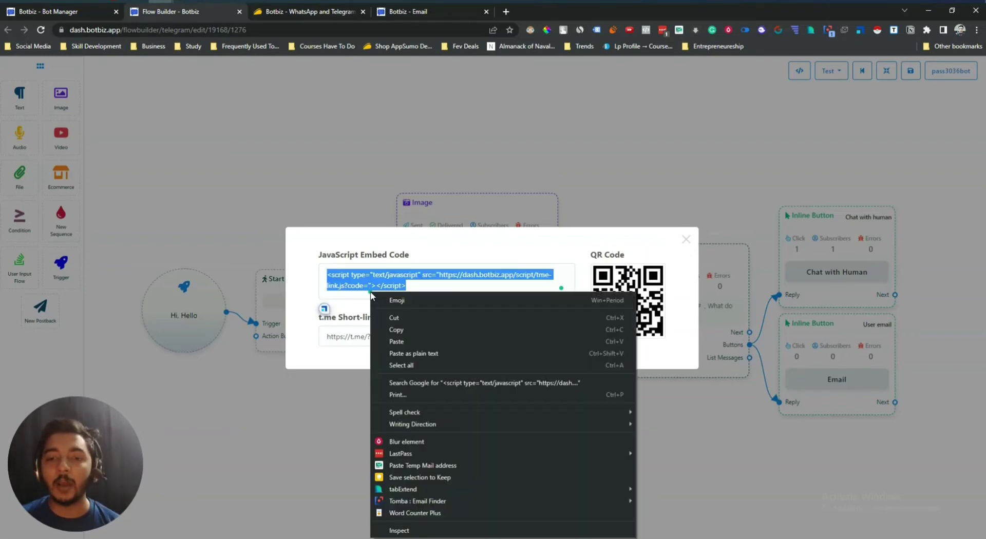
click(395, 272)
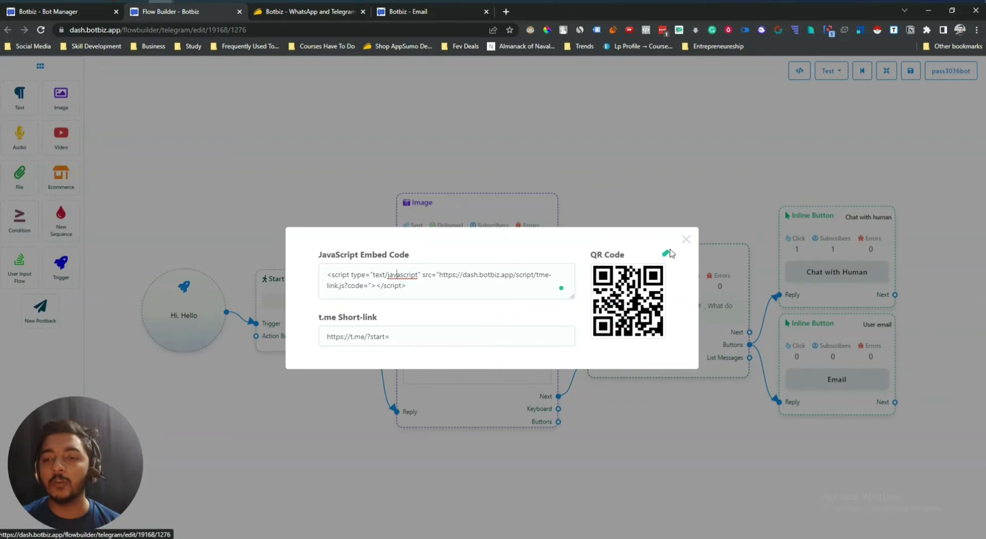
click(685, 239)
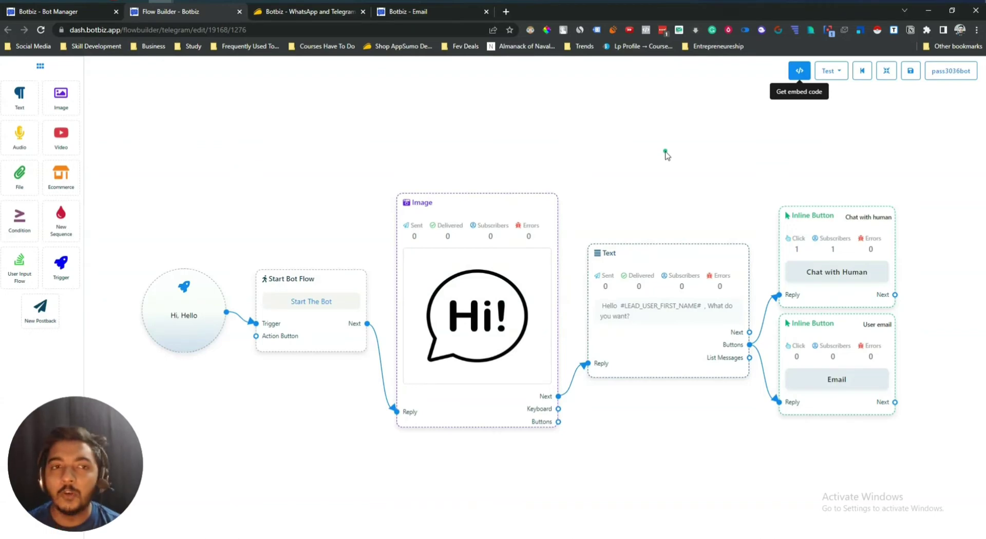
click(907, 71)
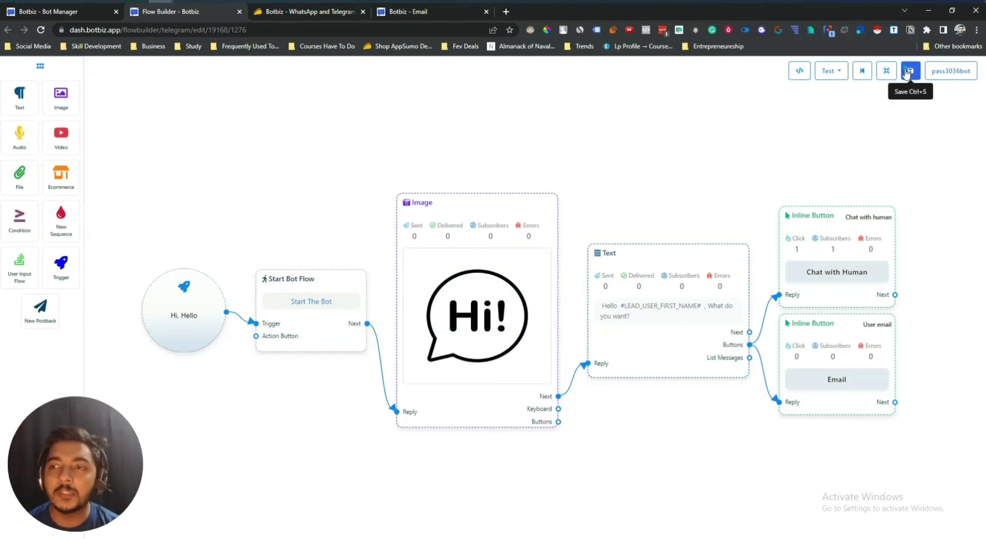
Review the Telegram bot's short-link, sequence, input flow, persistent menu, post-back, action button and configuration settings in the Bot Manager.
click(94, 12)
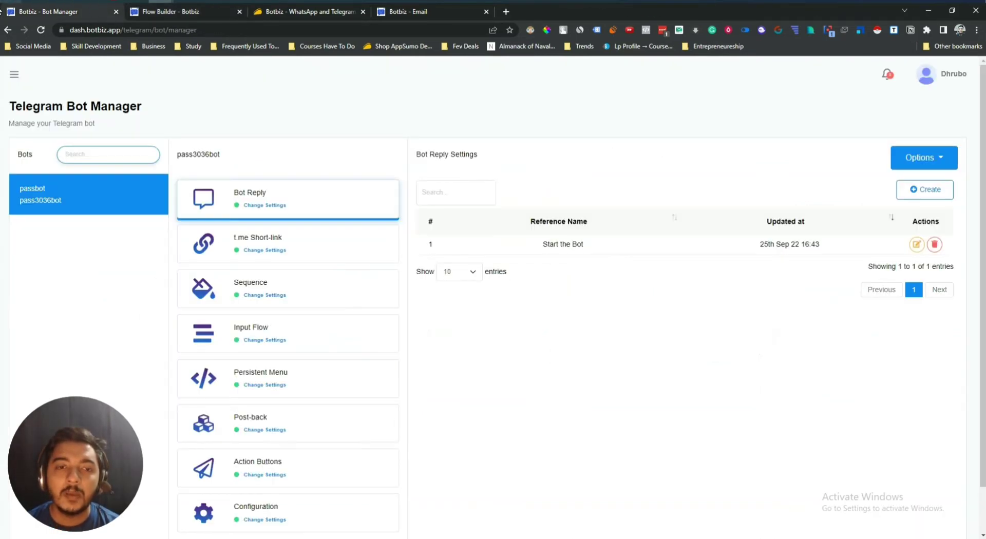
click(302, 243)
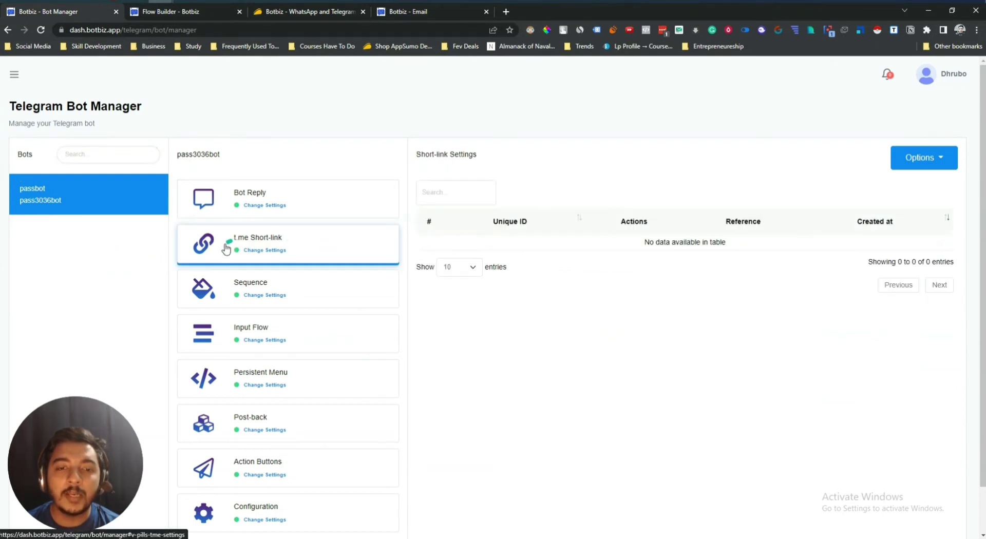
click(291, 297)
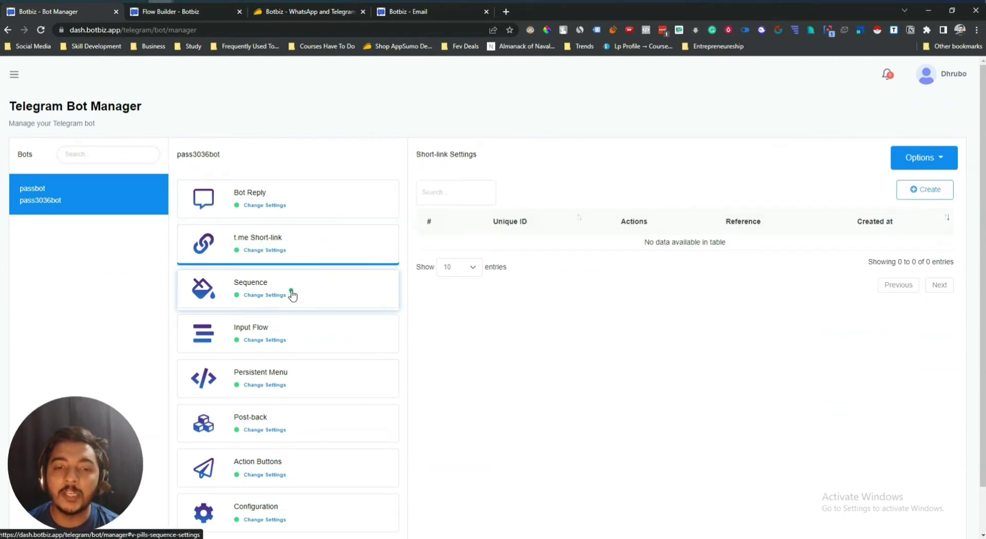
click(290, 336)
click(286, 384)
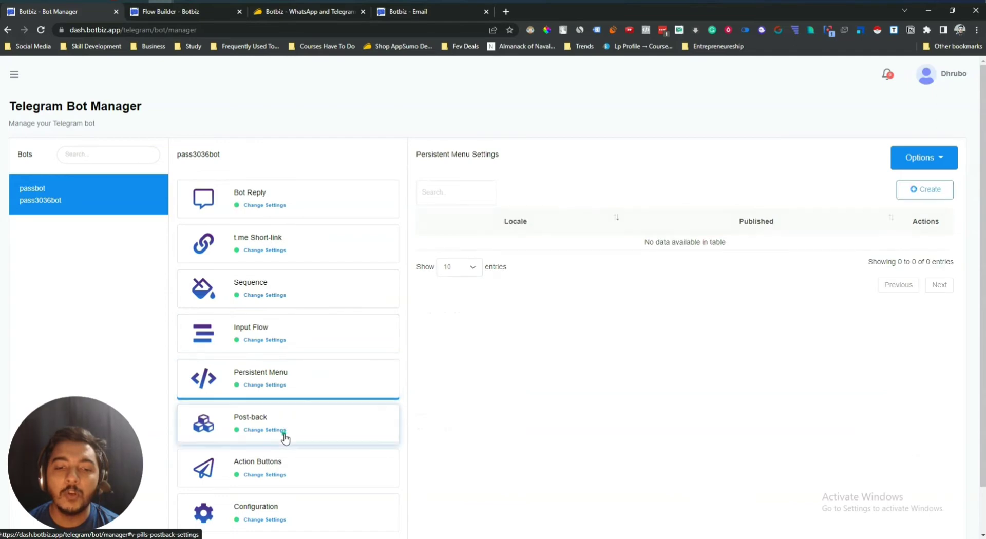
click(285, 436)
scroll(286, 436, down, 1)
click(288, 423)
click(291, 460)
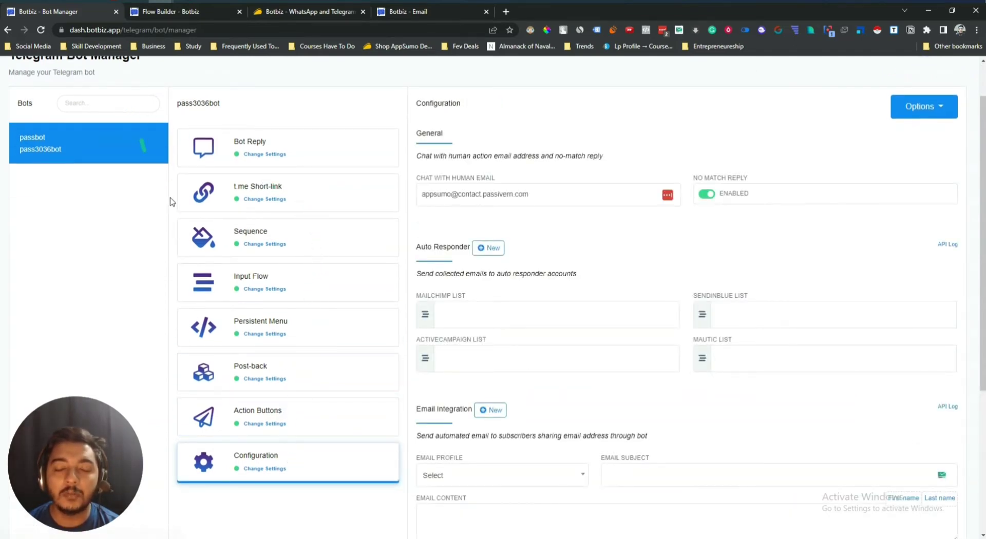
scroll(171, 202, up, 1)
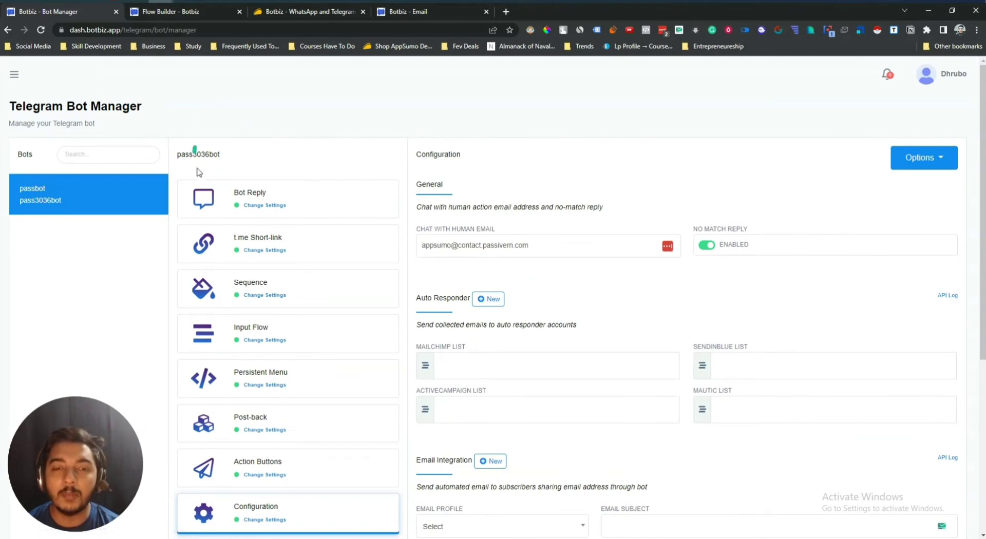
Compare the flow in the flow builder with the bot's greeting in the Telegram passbot chat.
click(172, 12)
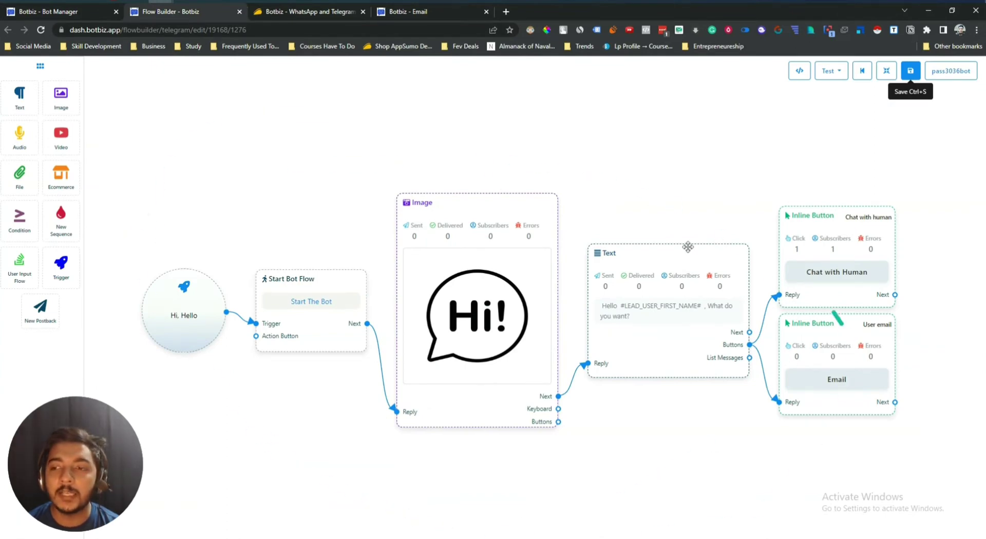
key(alt+Tab)
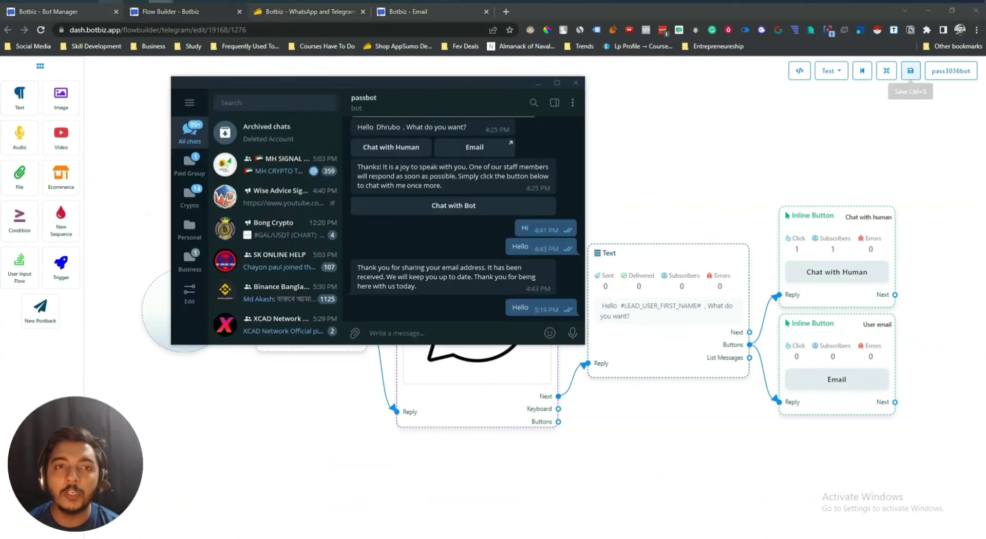
scroll(442, 195, up, 5)
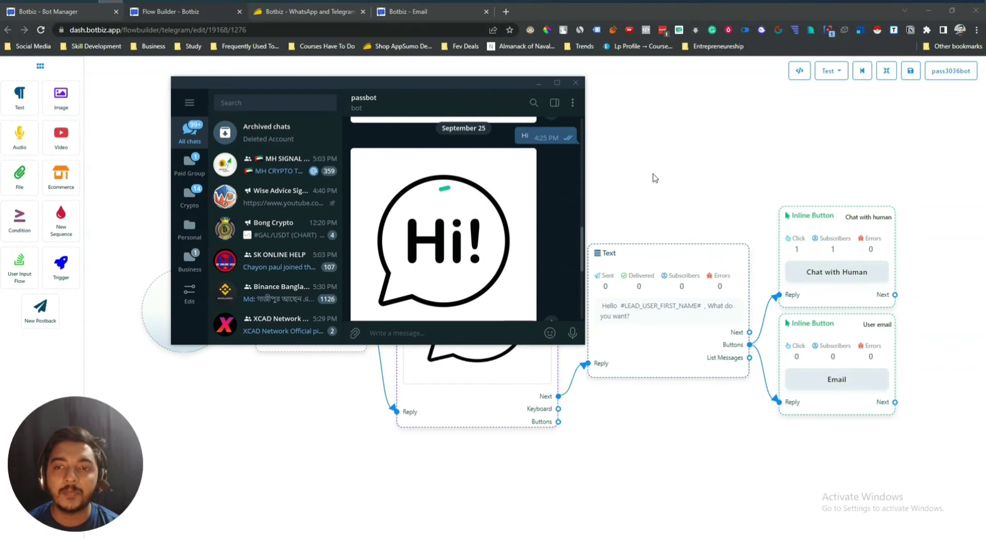
key(alt+Tab)
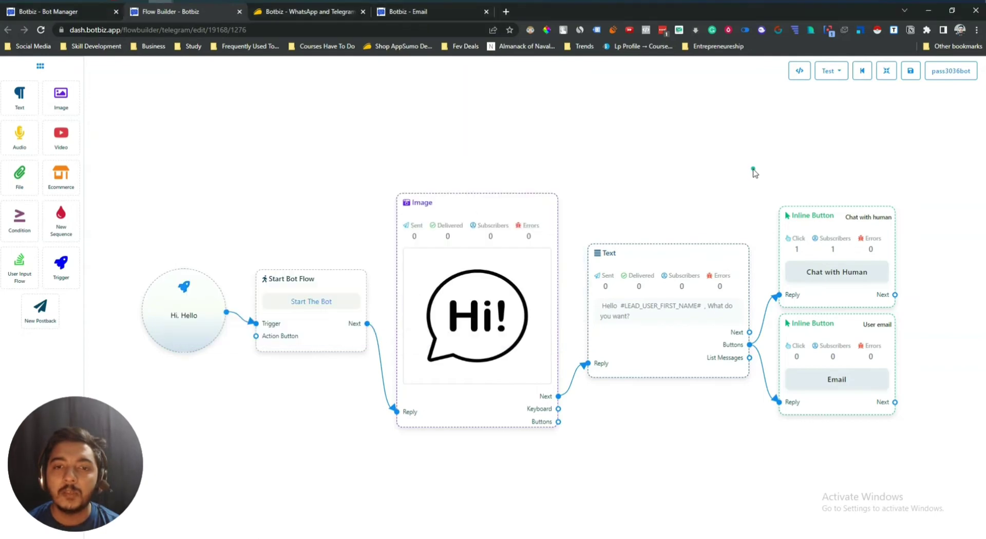
View the Telegram Subscriber Manager for the bot, and return to the Botbiz deal page on AppSumo.
click(64, 12)
click(16, 77)
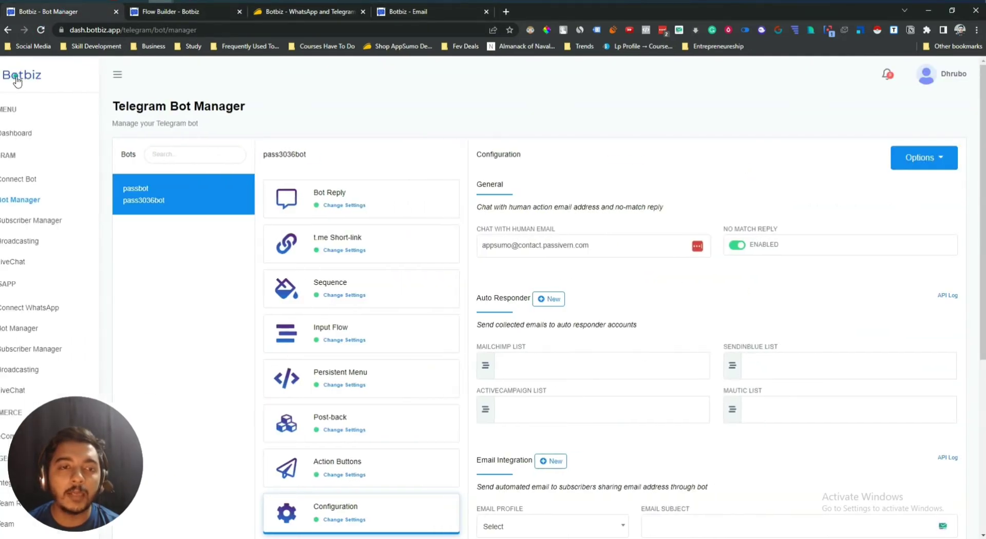
click(65, 221)
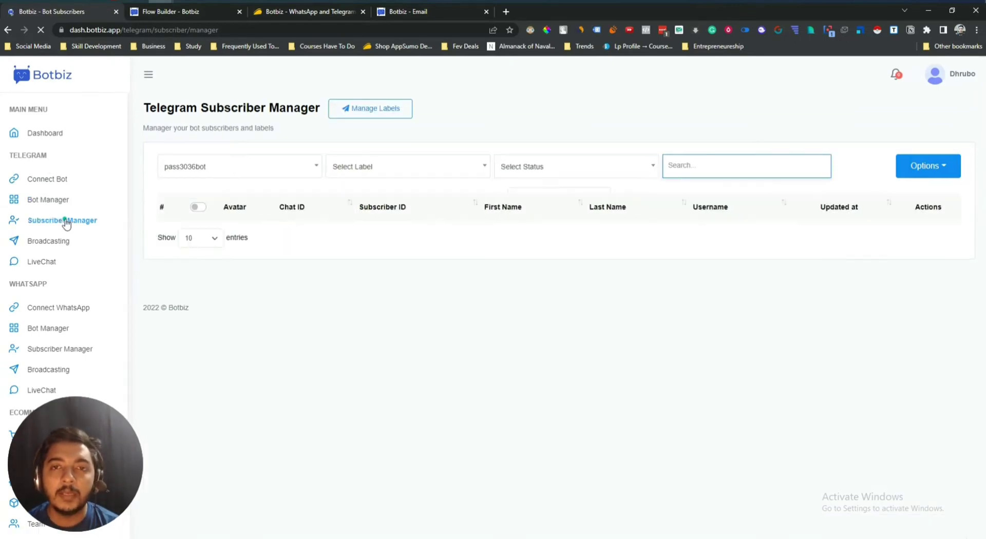
click(328, 13)
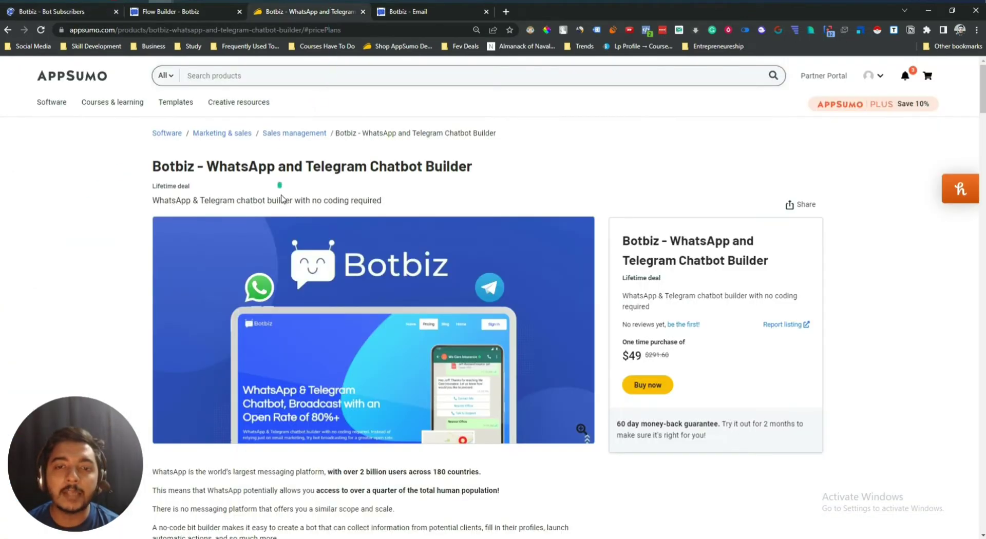
Review the plan limits and code-stacking upgrades on the Botbiz AppSumo deal page, starting with the subscriber allowance.
scroll(281, 199, down, 5)
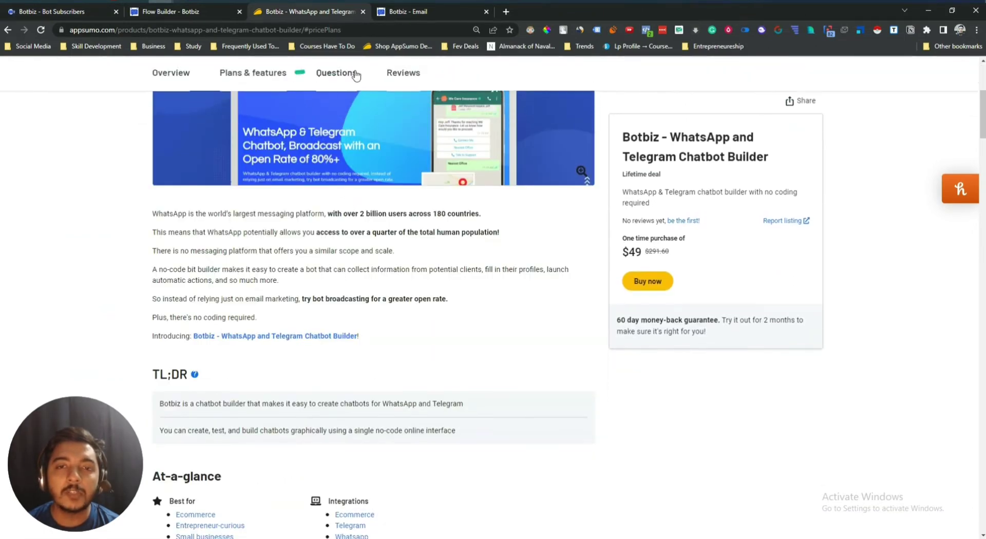
click(354, 75)
scroll(176, 185, up, 4)
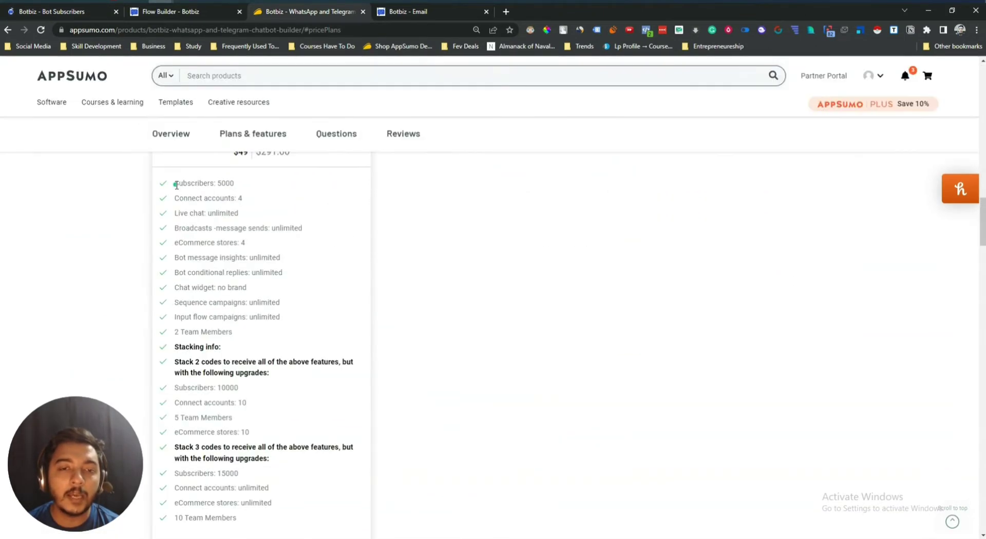
drag(176, 185, 237, 185)
click(240, 177)
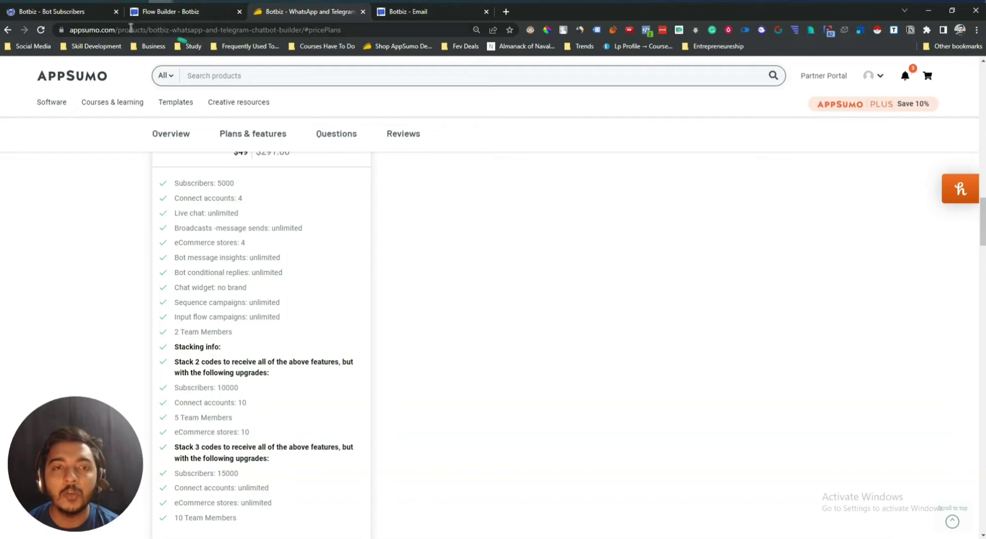
Return to the Telegram Subscriber Manager, select the only subscriber and review the available bulk options for subscribers.
click(56, 11)
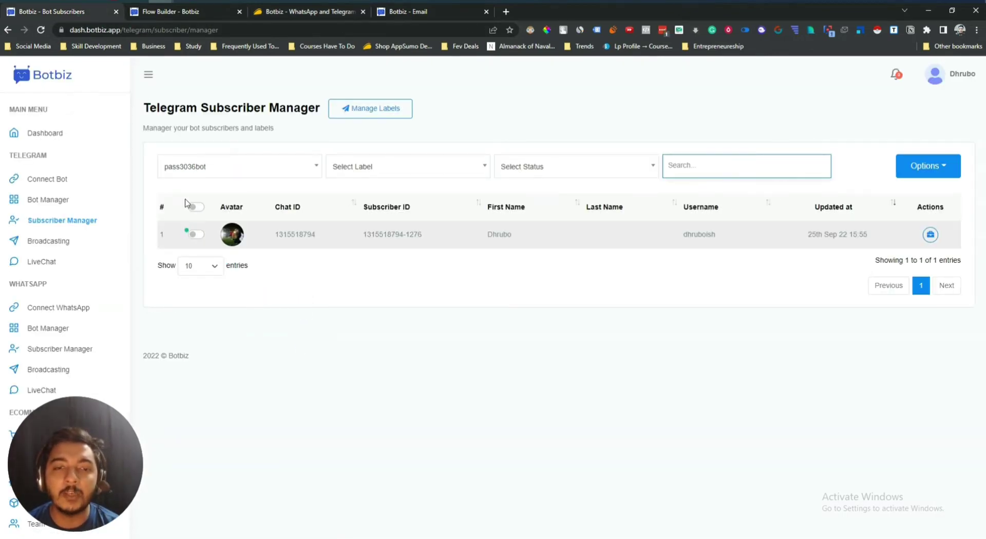
click(197, 234)
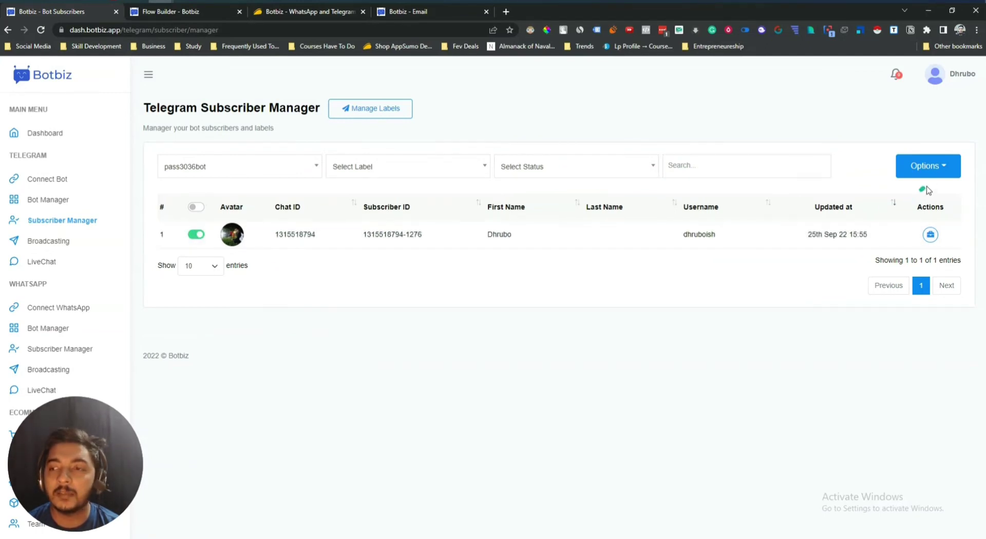
click(936, 174)
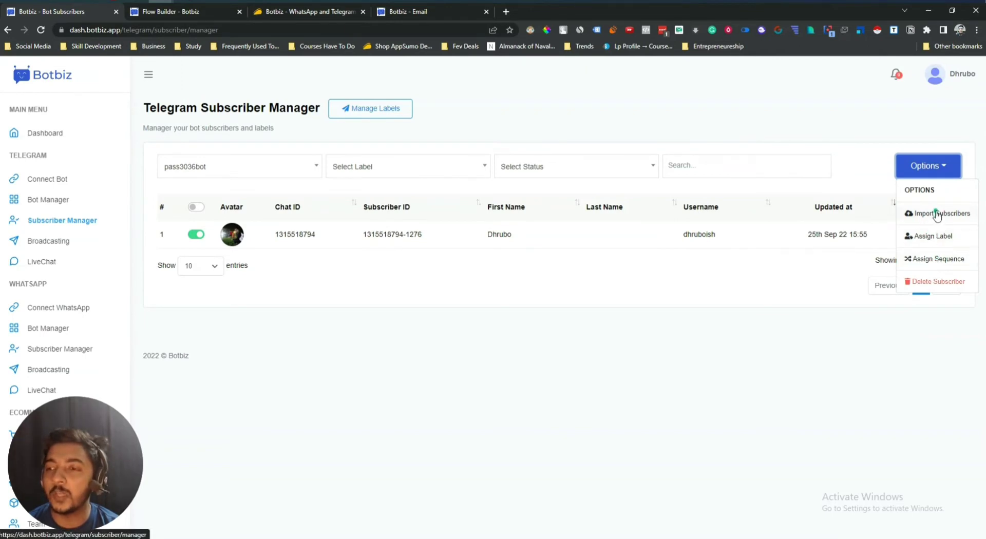
click(638, 349)
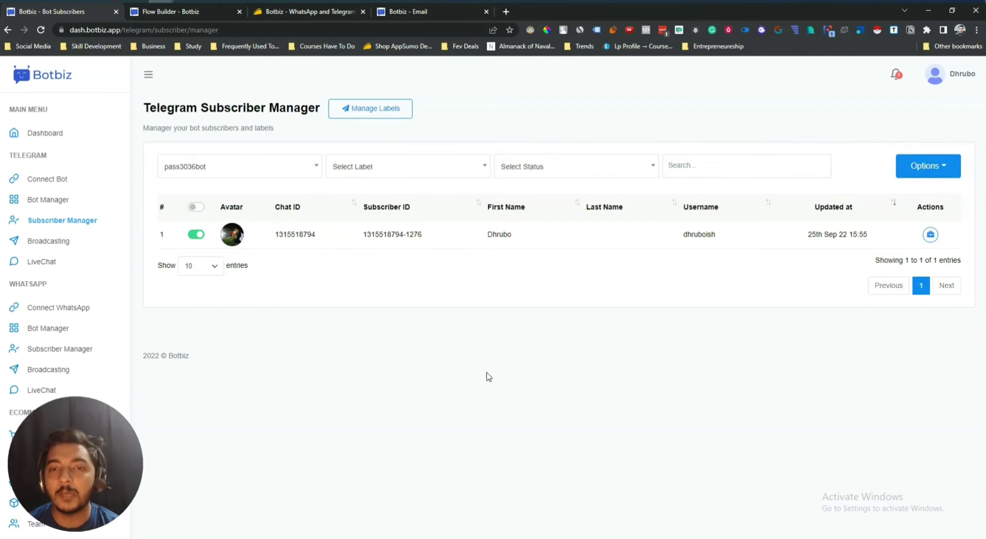
View the Telegram broadcasting campaign list for pass3036bot.
click(31, 243)
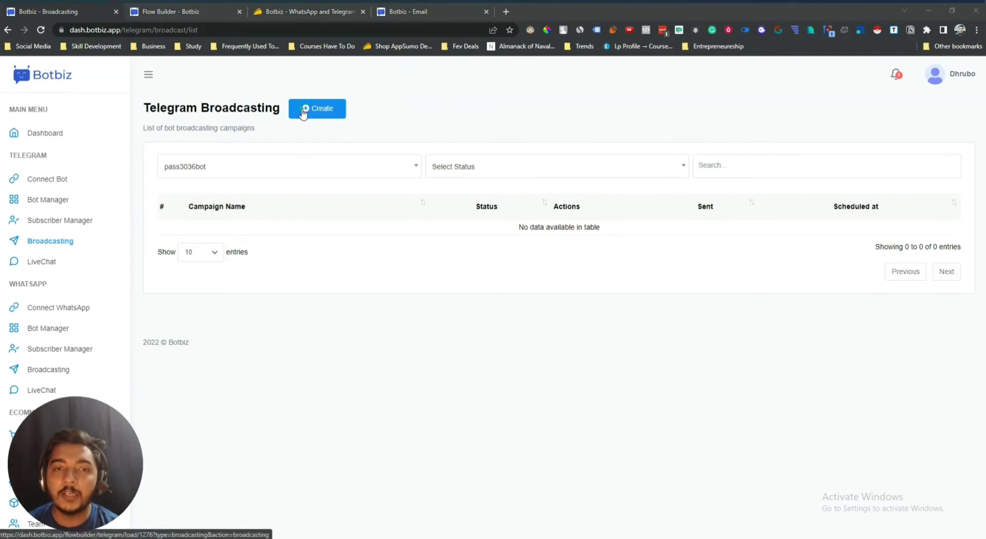
click(233, 166)
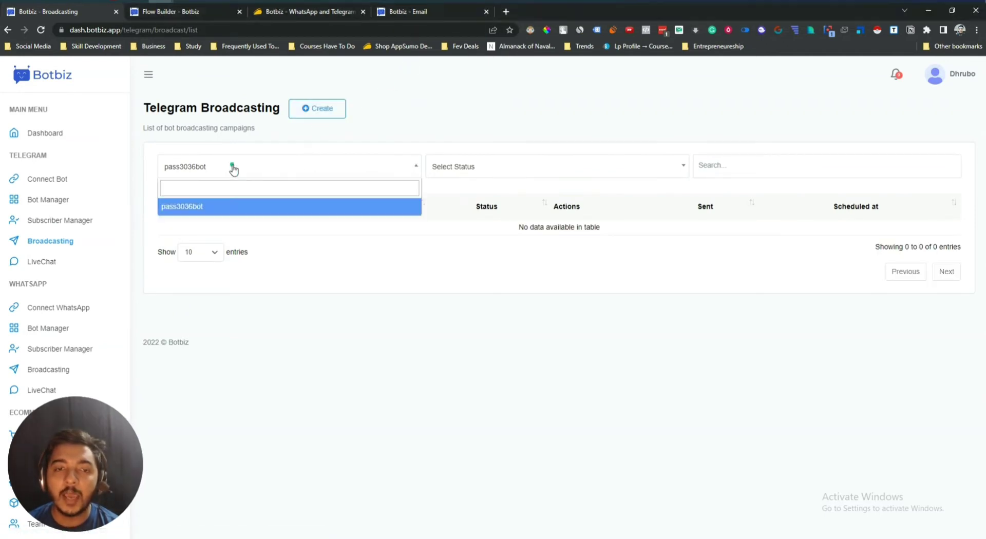
click(198, 209)
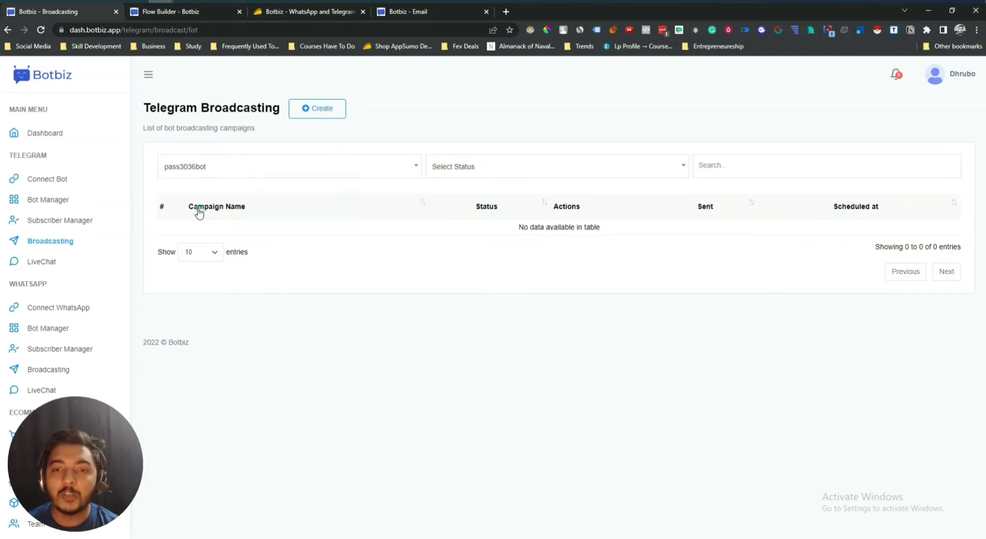
Start a new Telegram broadcast in the flow builder, add Video blocks to the canvas, and discard the flow.
click(324, 113)
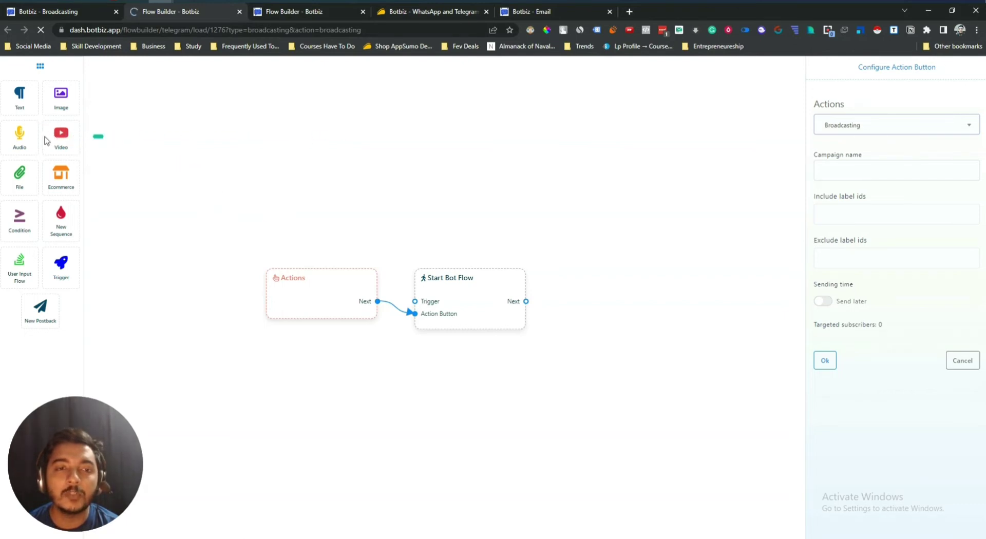
drag(65, 148, 221, 154)
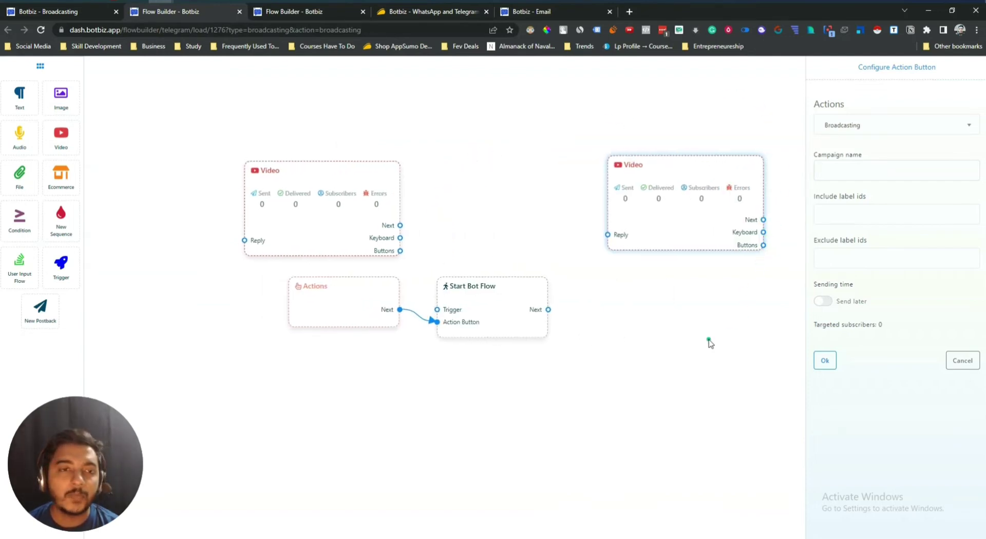
click(238, 12)
click(545, 92)
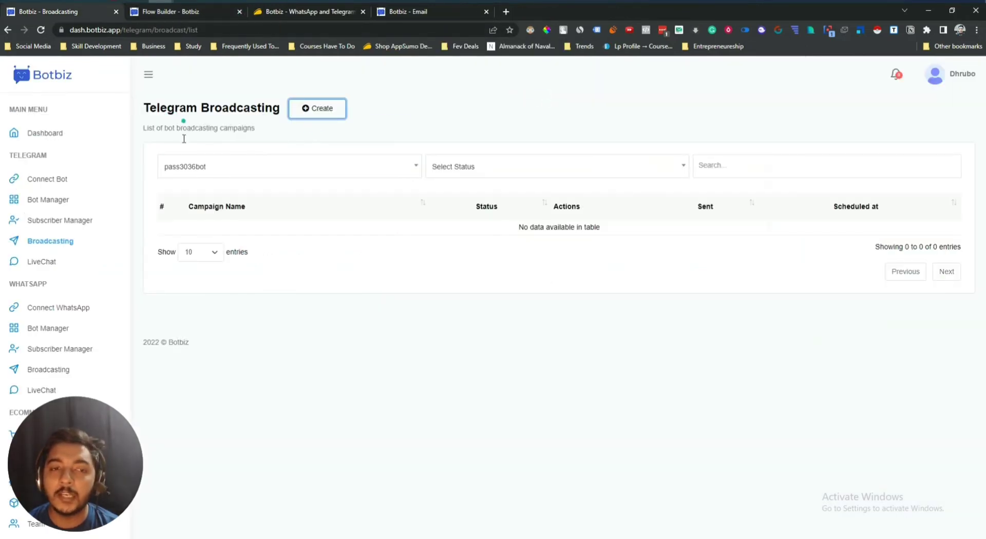
Open the Telegram Live Chat and compare the subscriber's conversation with the passbot chat in Telegram.
click(52, 262)
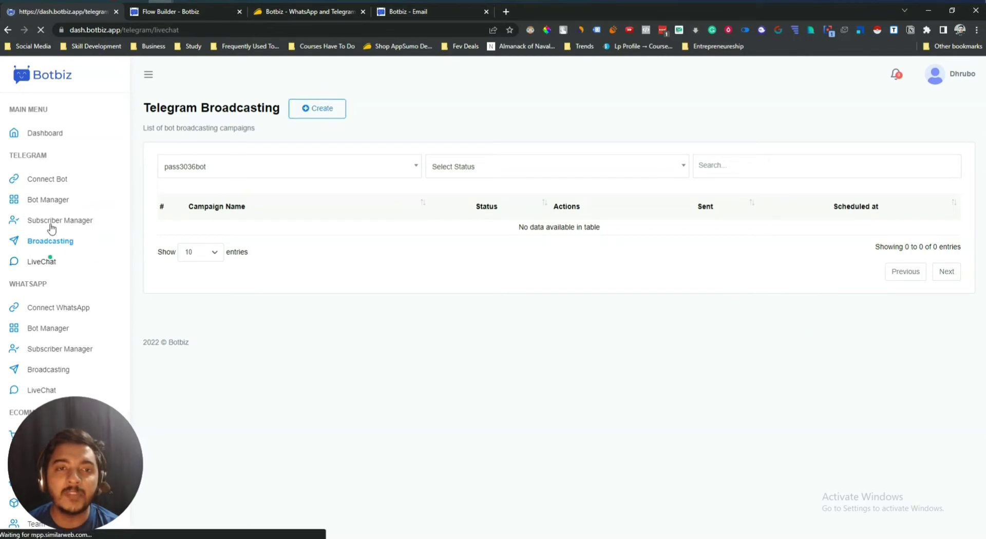
key(alt+Tab)
scroll(458, 193, down, 3)
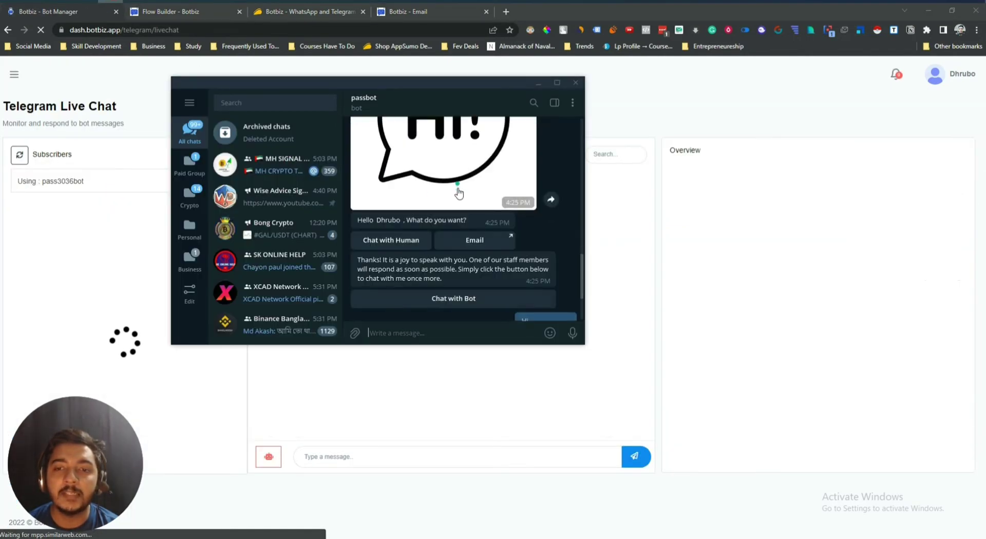
scroll(459, 193, down, 3)
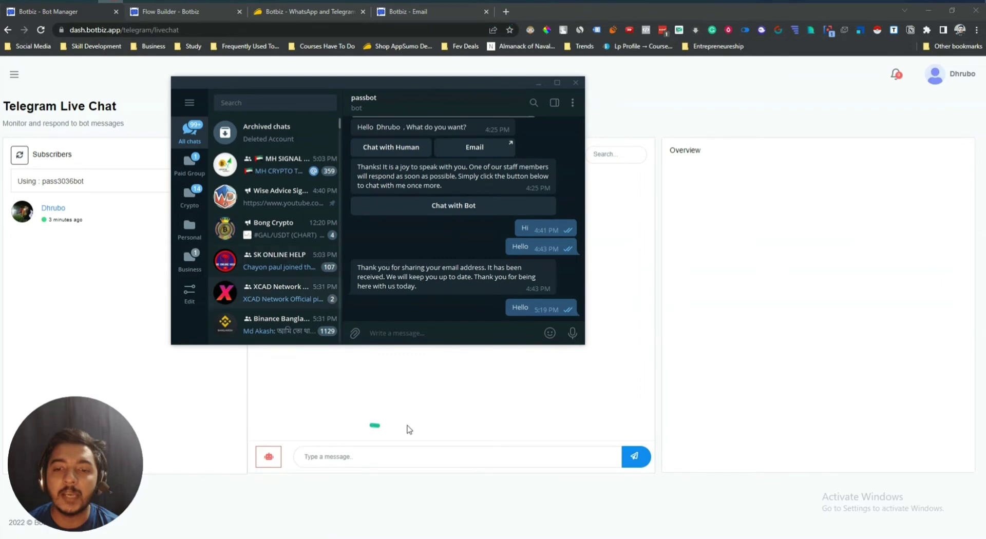
key(alt+Tab)
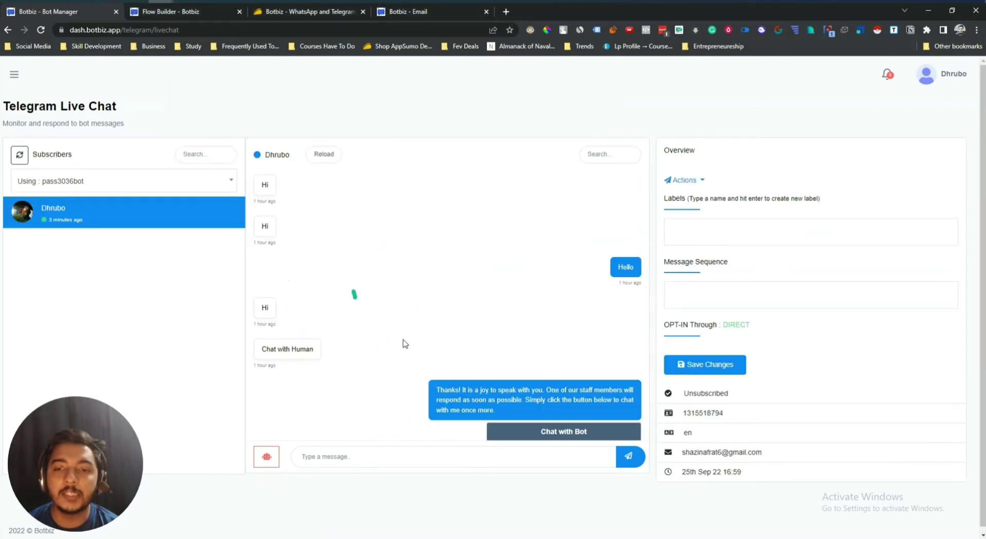
scroll(446, 324, down, 5)
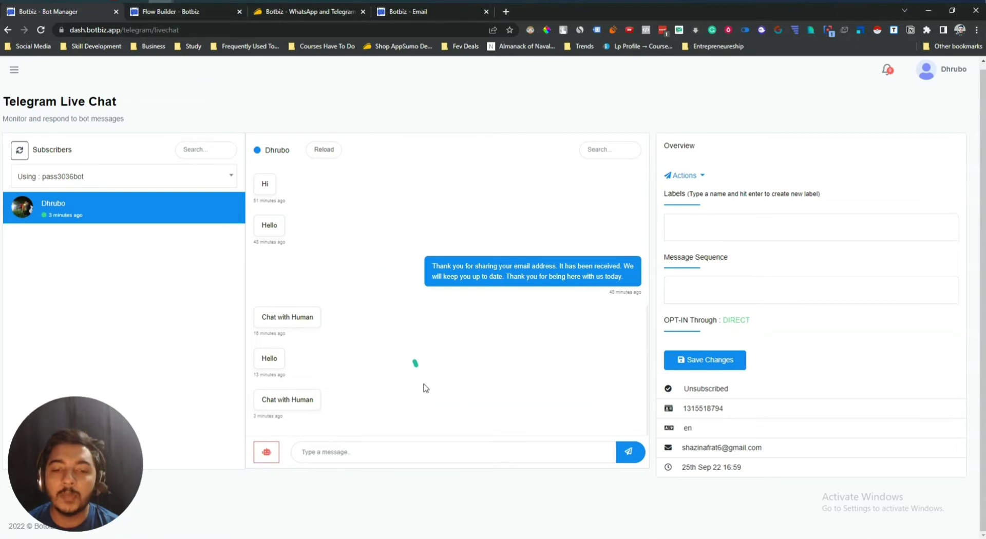
Send "Hello There" to the subscriber from the live chat and check its delivery in the Telegram passbot chat.
click(390, 451)
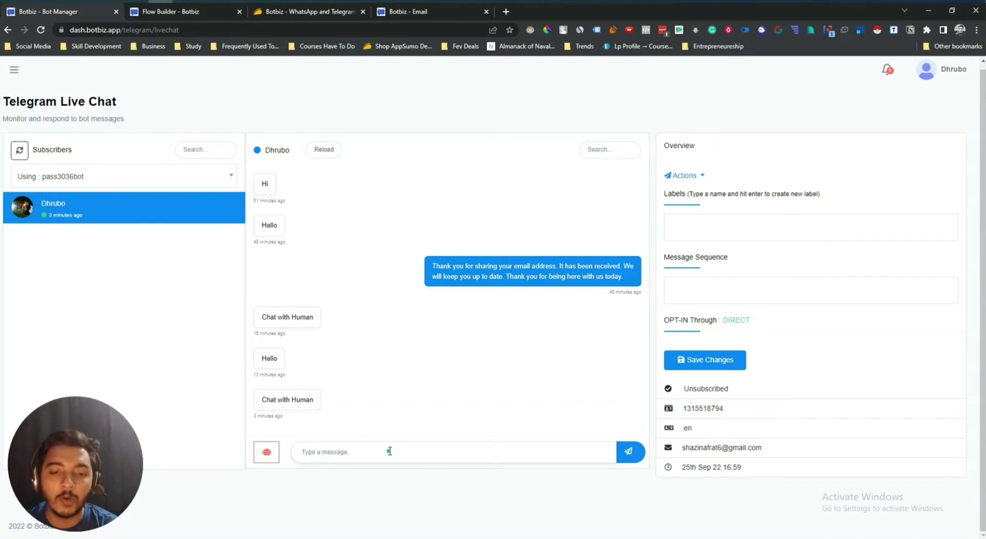
text(Hell)
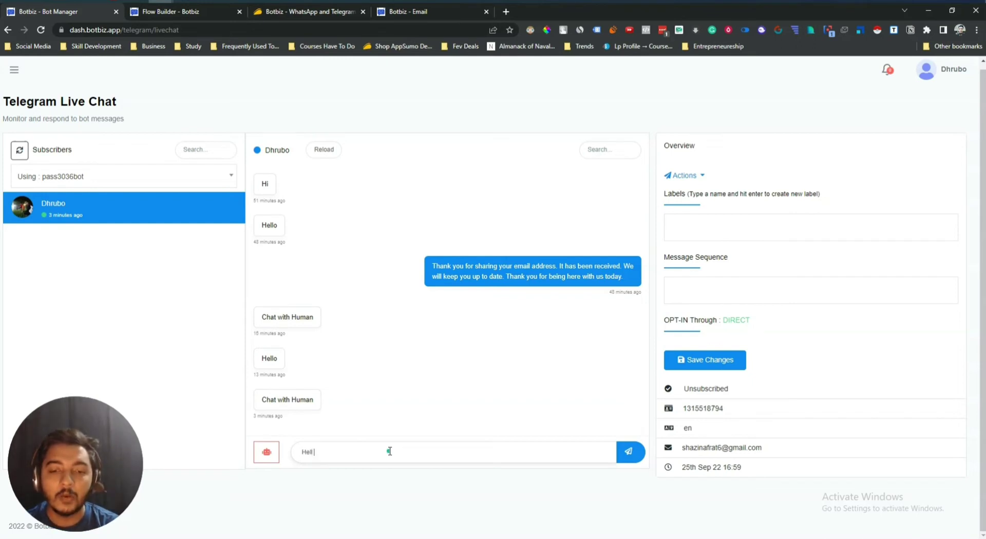
text(o There)
key(Return)
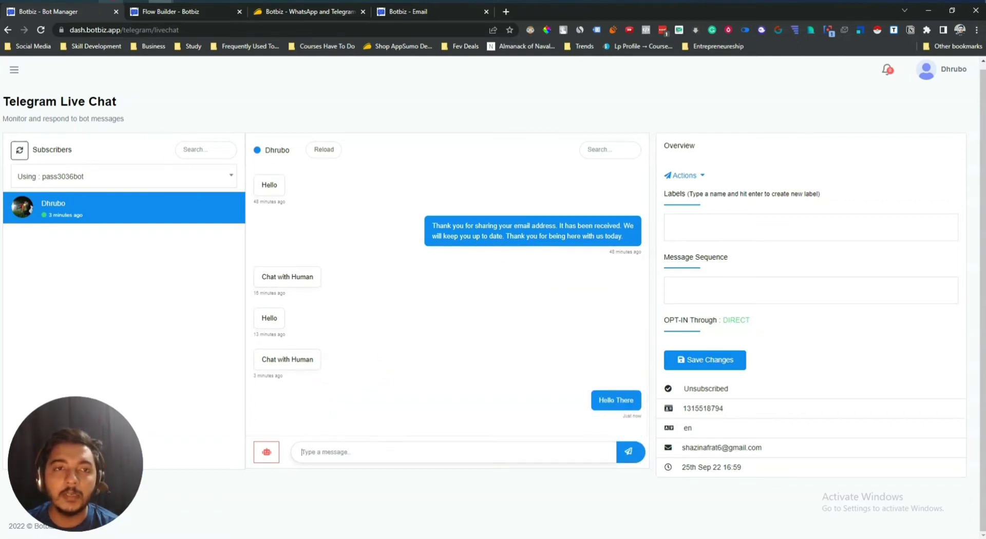
key(alt+Tab)
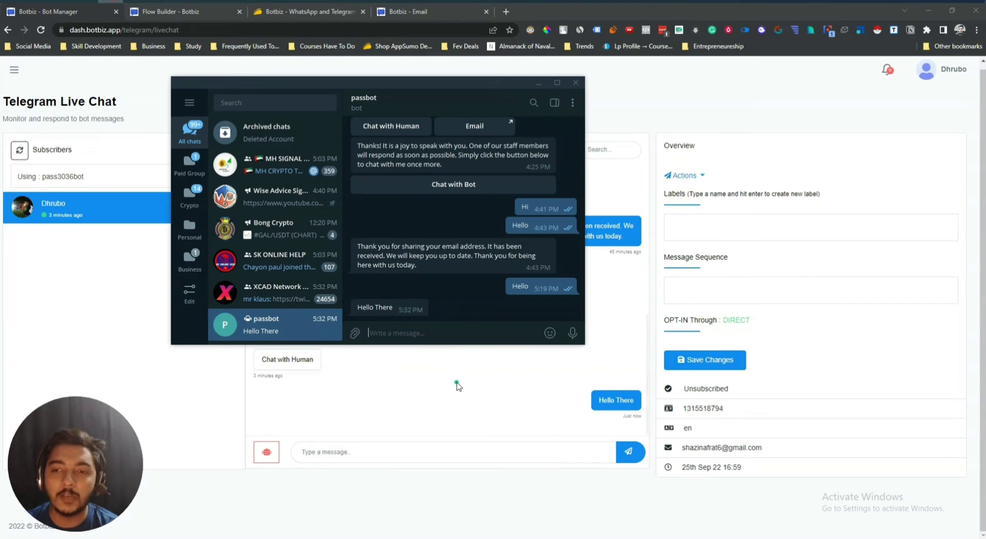
click(460, 367)
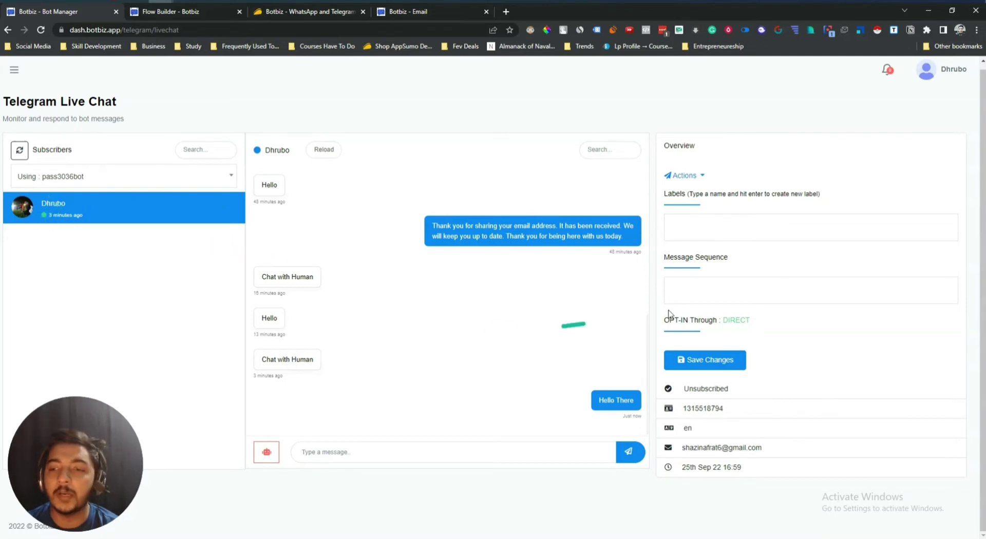
Examine the subscriber's message sequence field and contact details in the live chat overview.
click(723, 289)
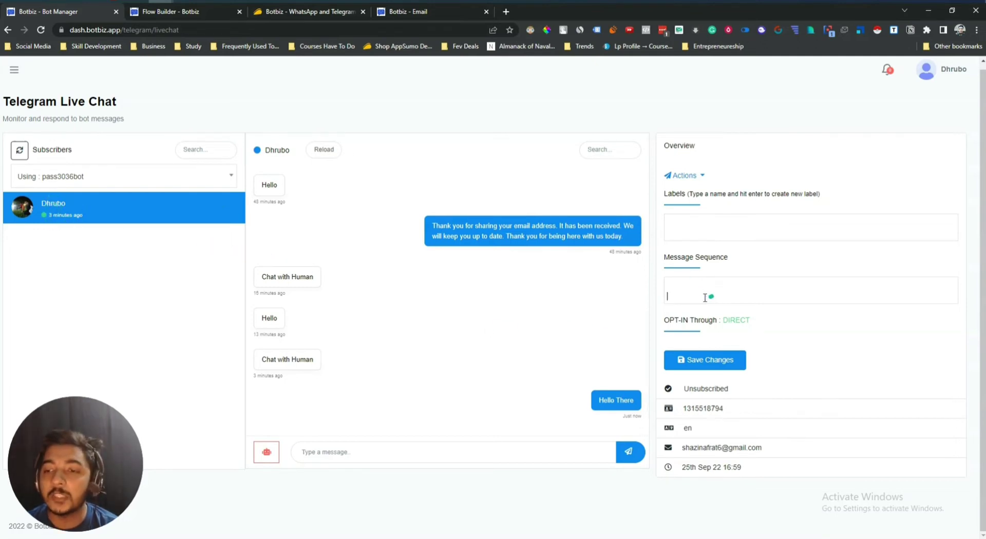
click(725, 273)
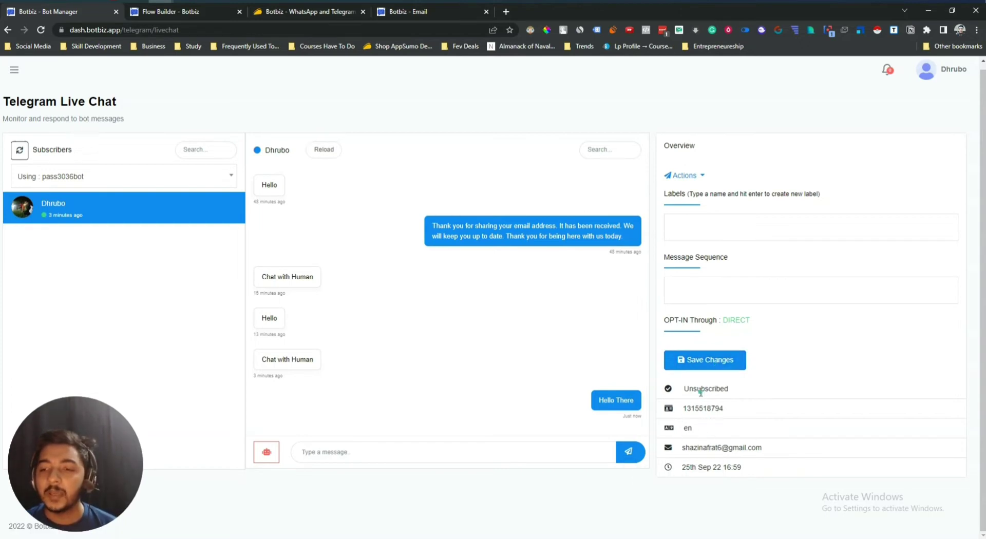
drag(689, 388, 785, 478)
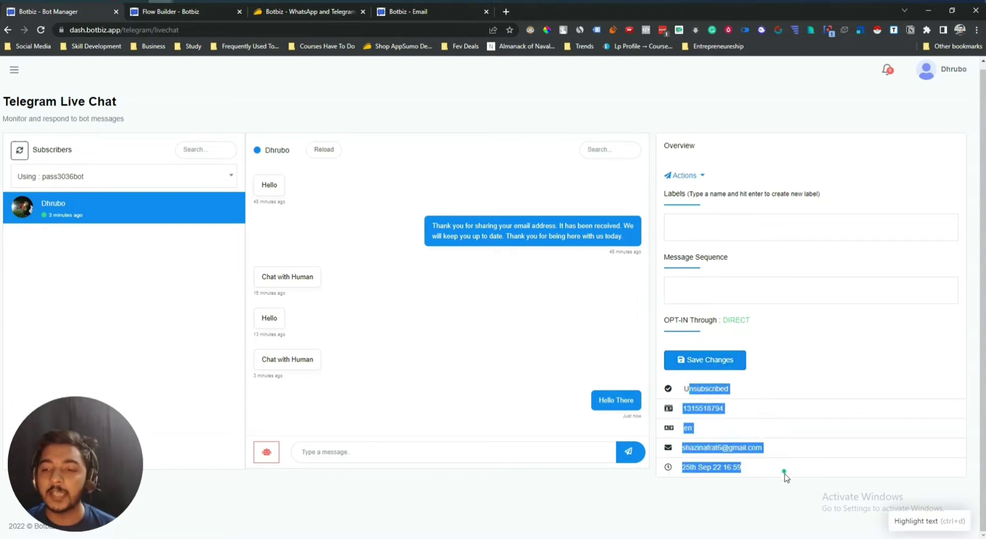
click(755, 492)
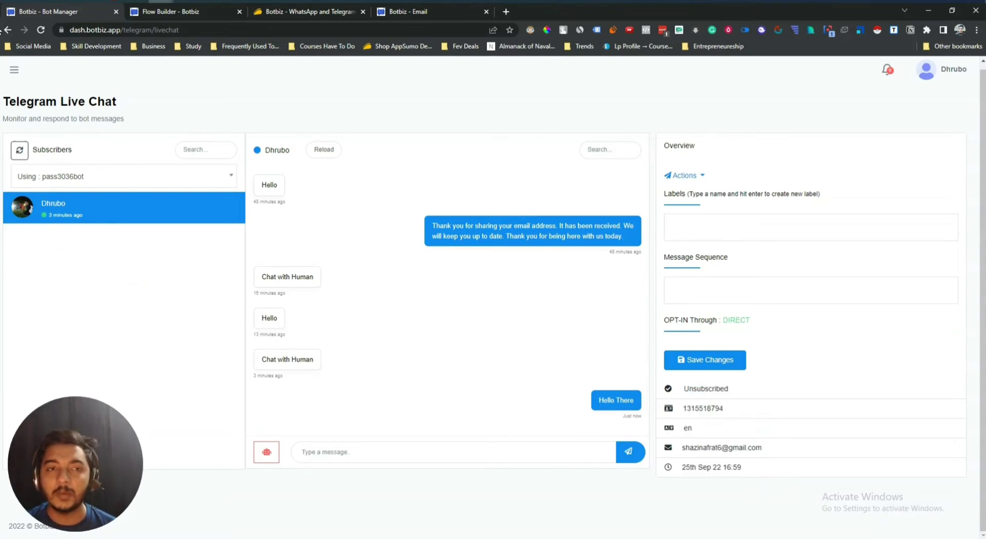
Expand the navigation and review the Connect WhatsApp Business page with its account ID, access token and webhook fields.
click(14, 72)
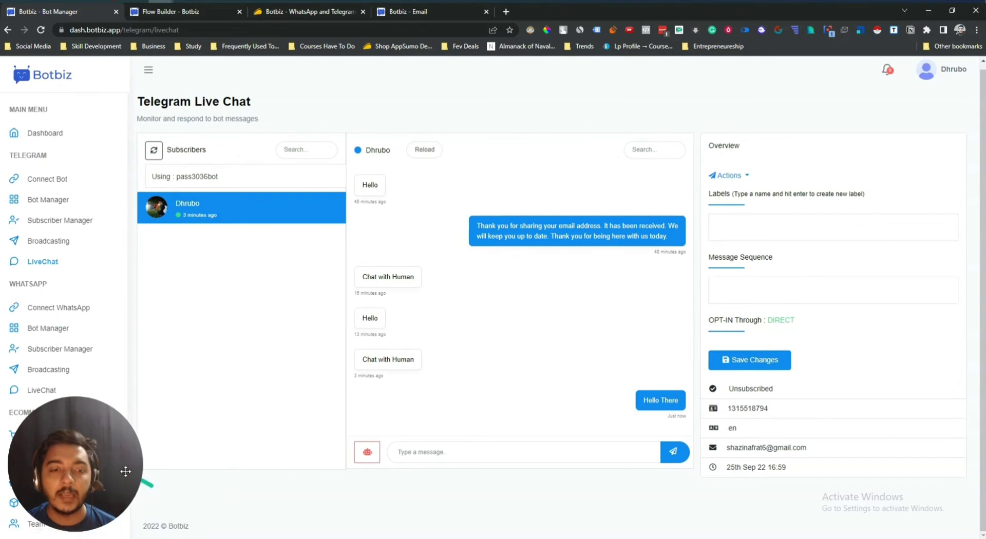
drag(125, 472, 842, 382)
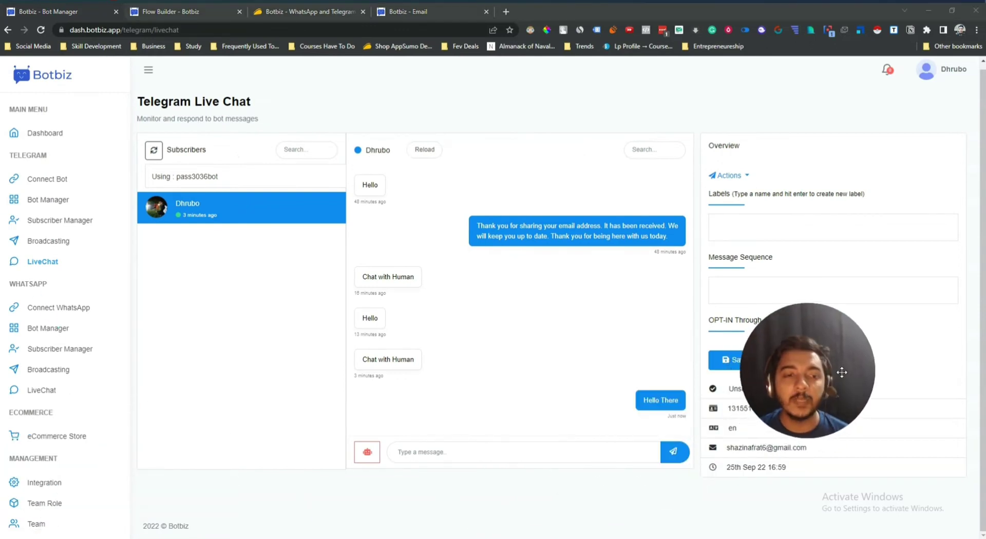
click(48, 309)
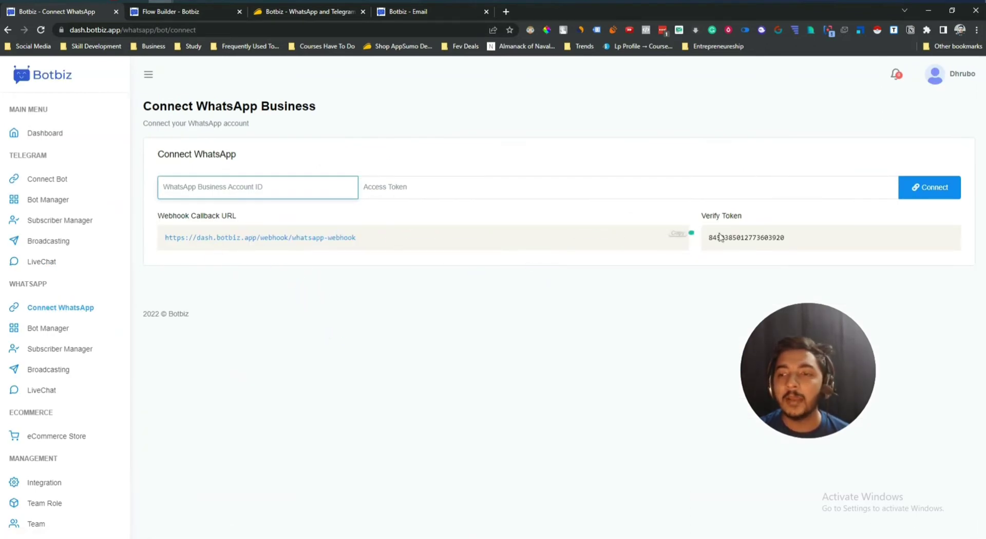
drag(813, 359, 874, 444)
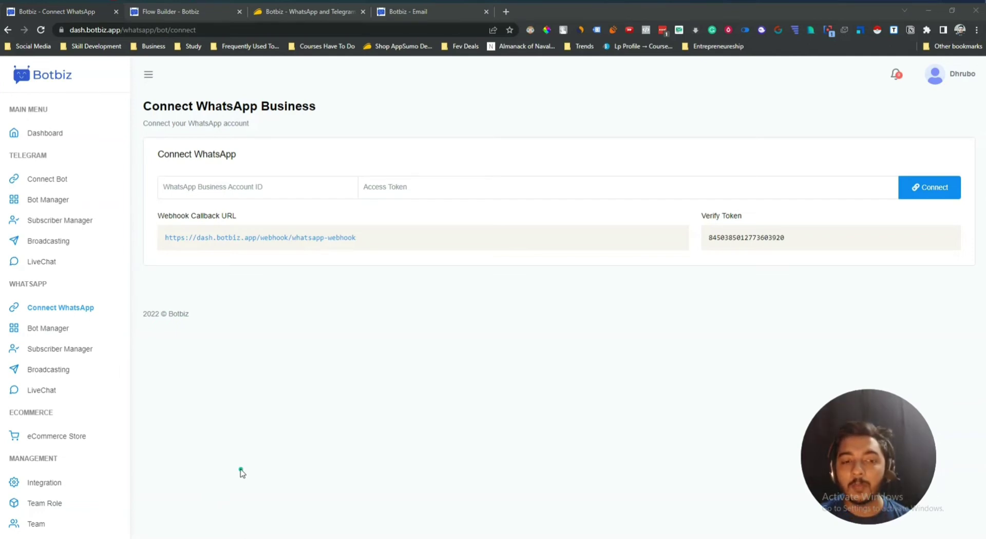
Open the Ecommerce Store section and examine the Passivern Store dashboard, starting with its total orders.
click(30, 436)
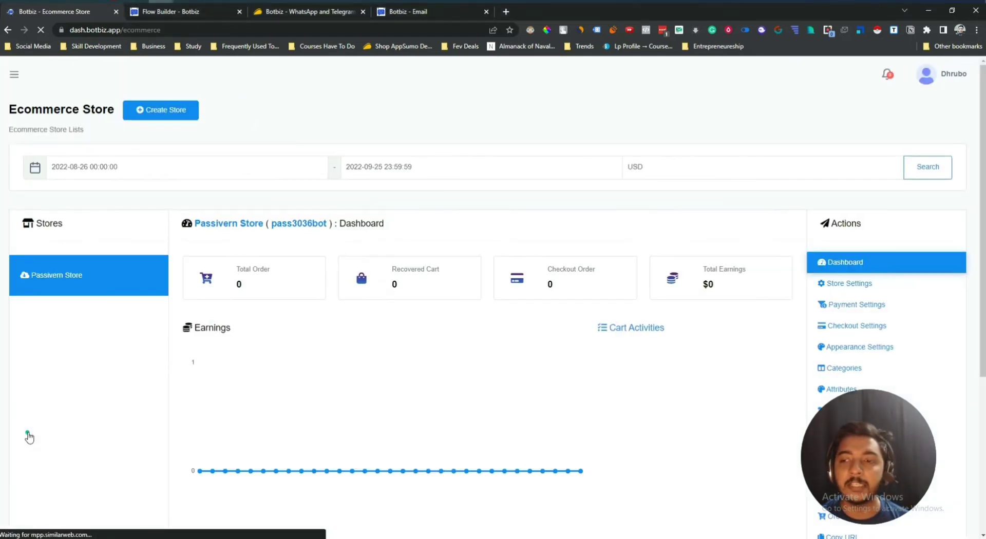
drag(820, 485, 63, 177)
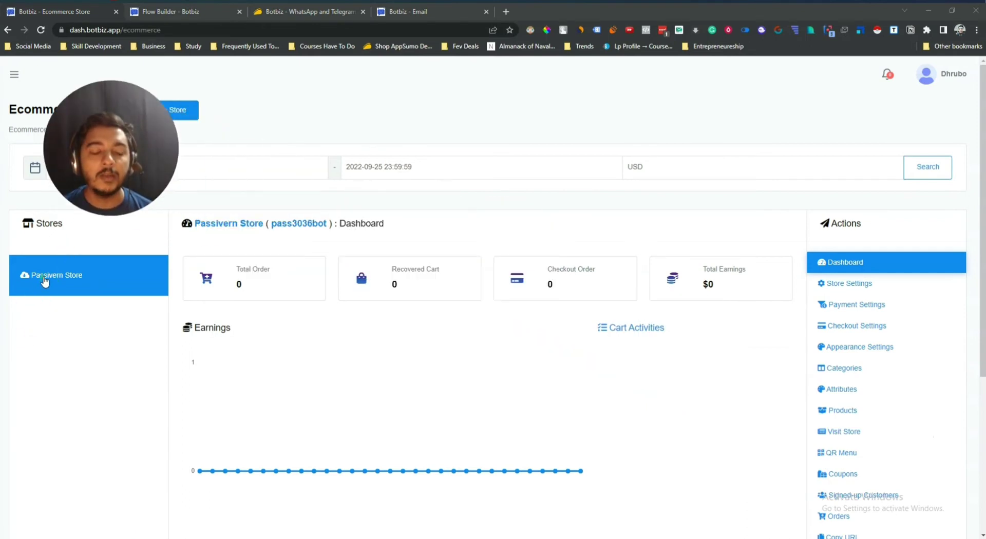
drag(120, 173, 105, 405)
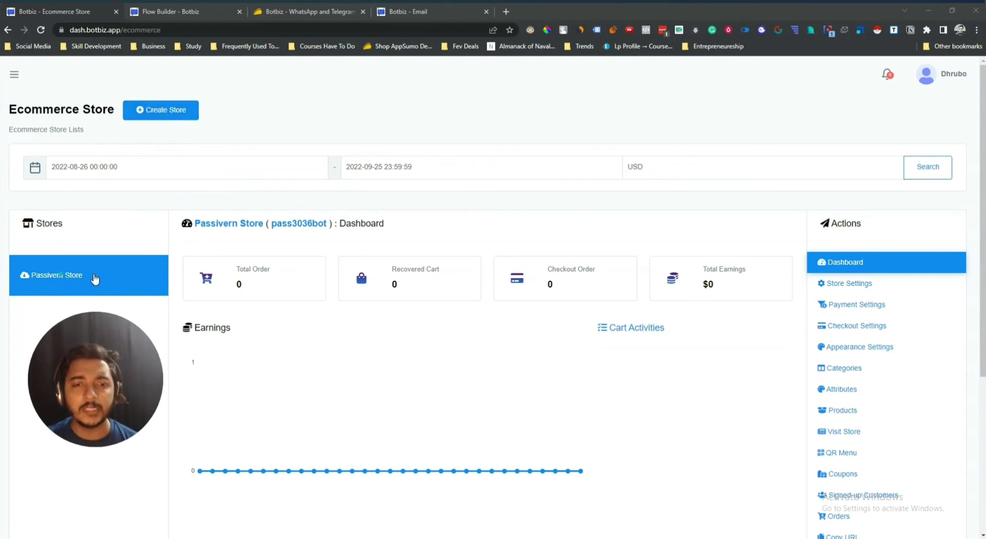
drag(229, 271, 265, 285)
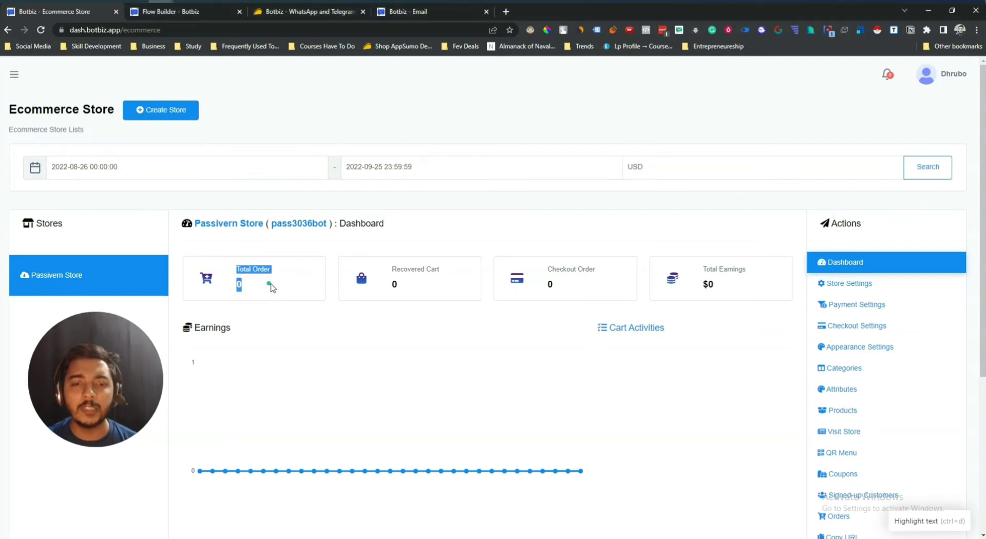
Examine the recovered cart, checkout order and total earnings figures and the earnings chart on the Passivern Store dashboard.
drag(386, 267, 415, 287)
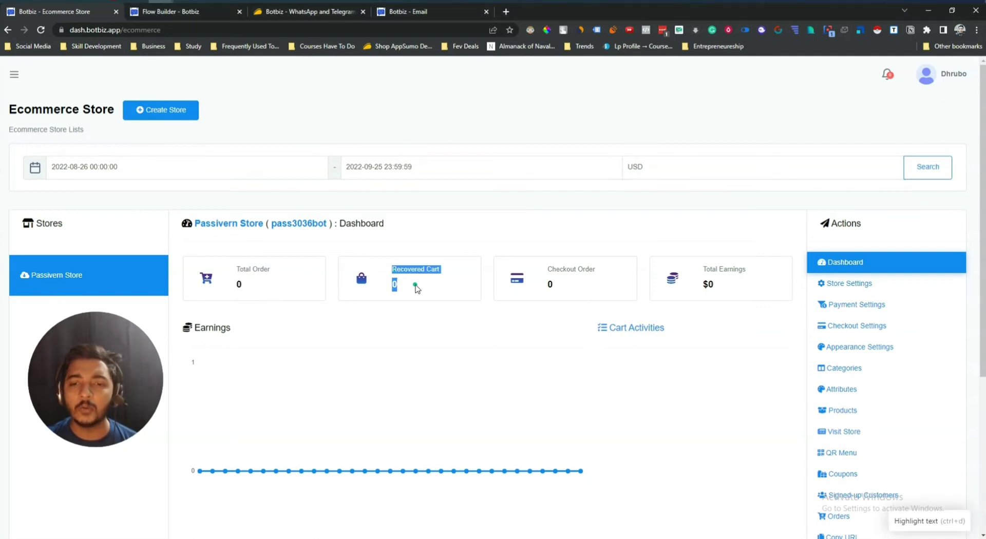
drag(549, 269, 732, 294)
scroll(733, 291, down, 5)
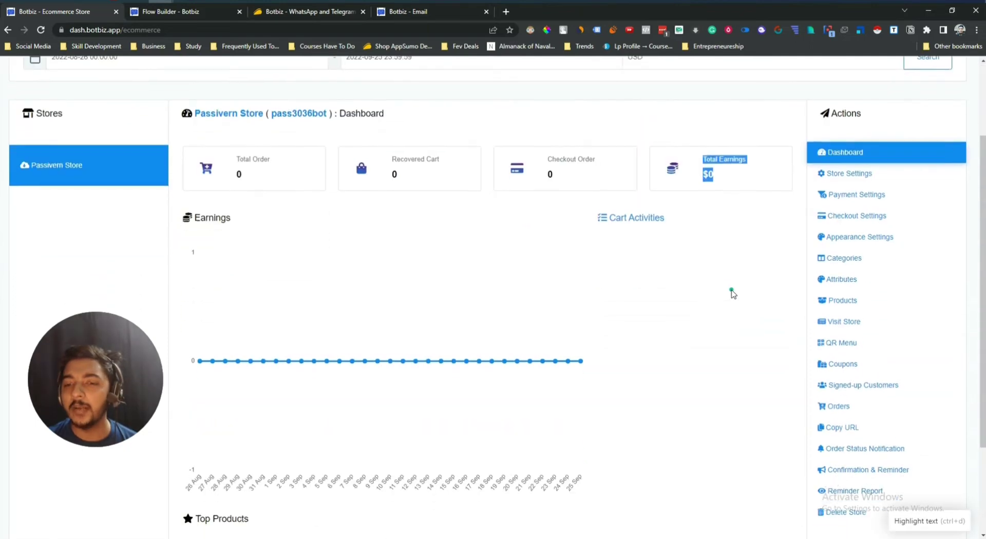
scroll(732, 290, up, 3)
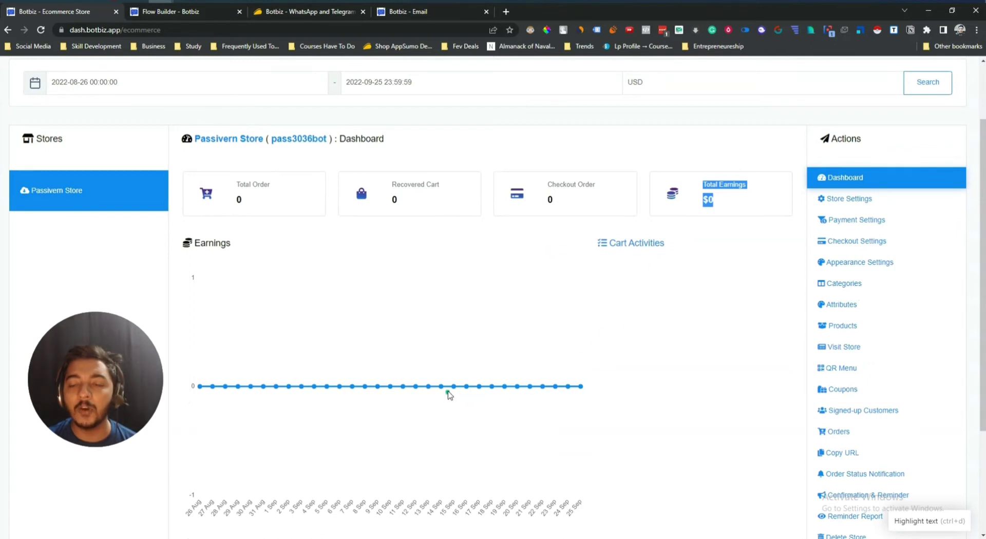
scroll(846, 220, up, 1)
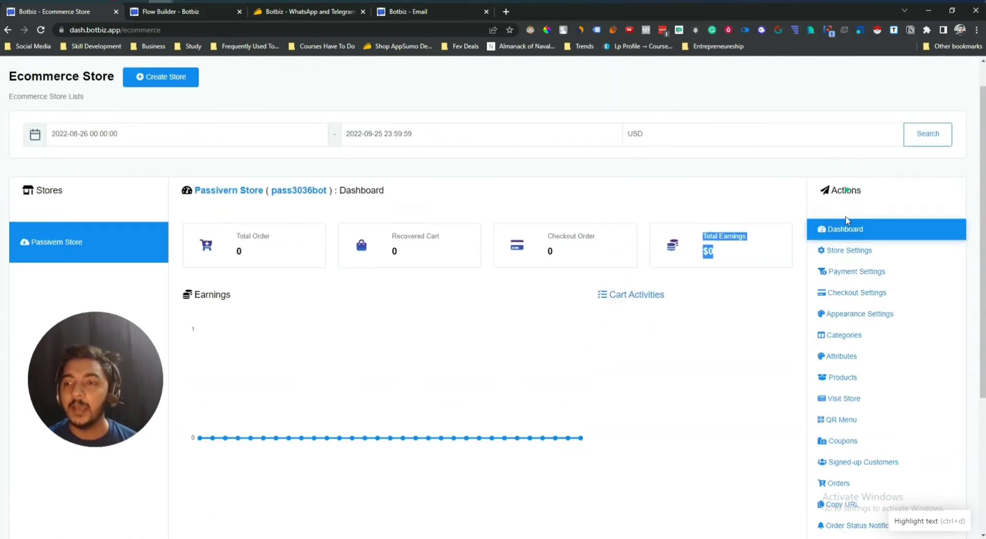
Open the store settings and review the store details, logo, favicon, Facebook Pixel and Google Analytics fields.
click(841, 259)
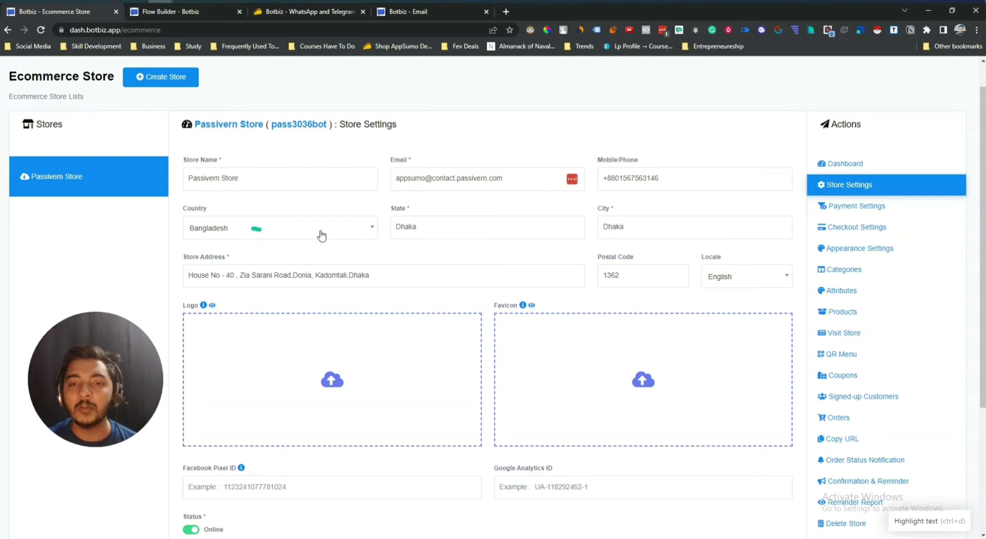
scroll(372, 280, down, 1)
scroll(359, 272, down, 1)
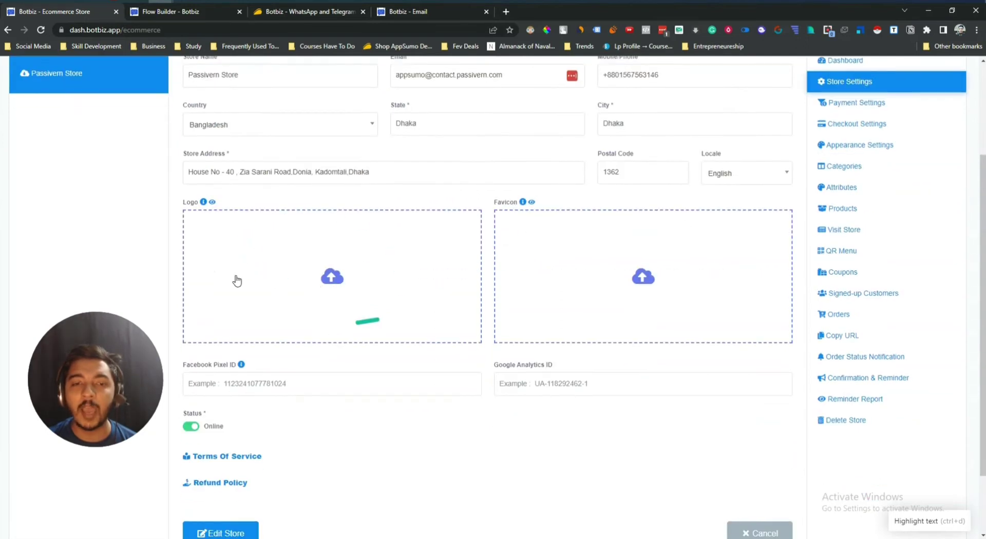
scroll(702, 246, down, 2)
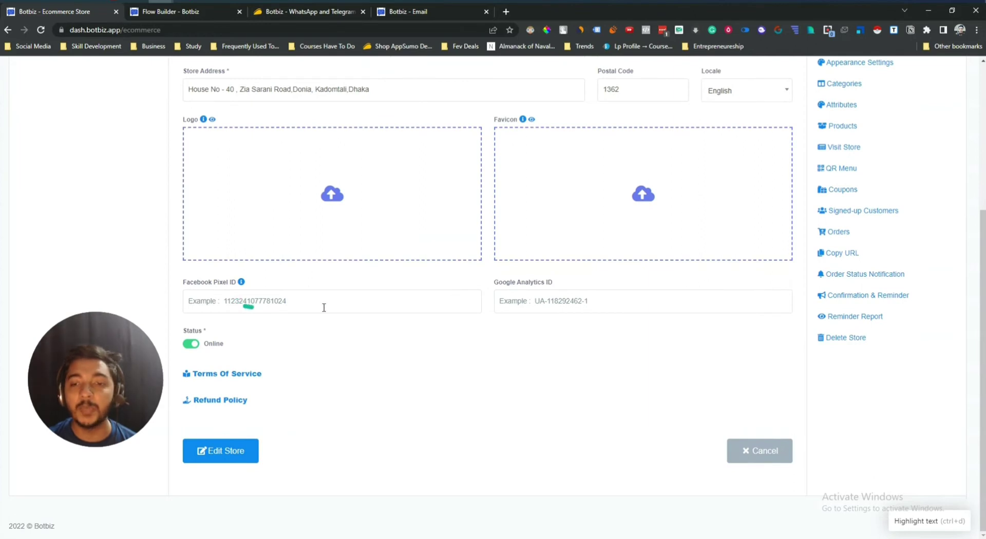
Expand the Terms of Service and Refund Policy sections of the store settings and look through their text.
click(237, 373)
scroll(302, 365, down, 2)
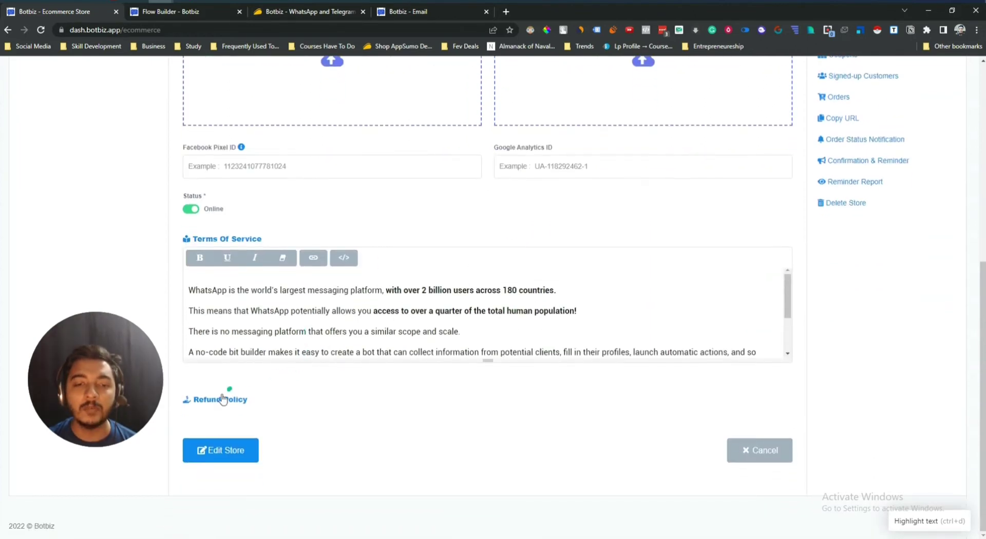
click(226, 398)
scroll(476, 365, down, 2)
click(220, 476)
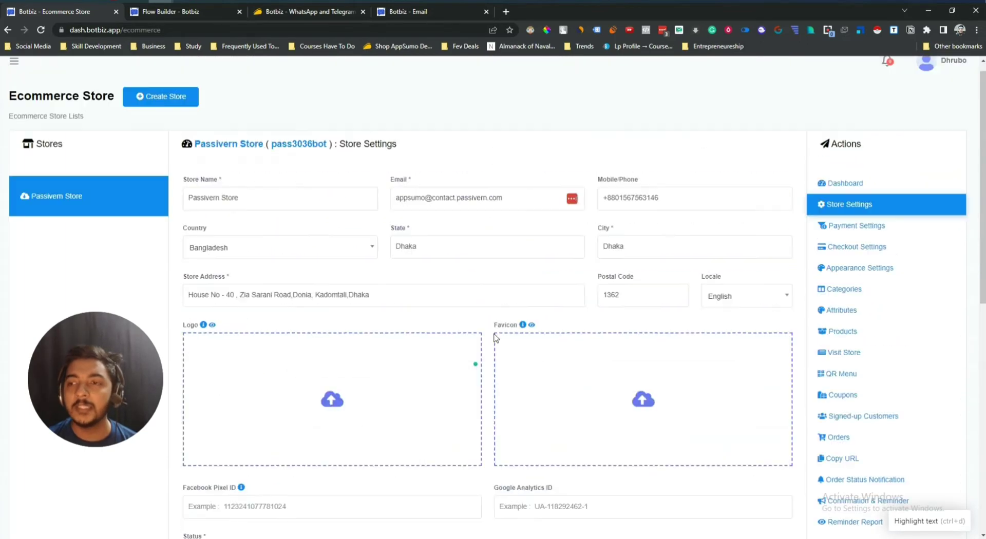
Review the Stripe key fields and available gateways in the payment settings, and the guest purchase option in the checkout settings.
click(879, 241)
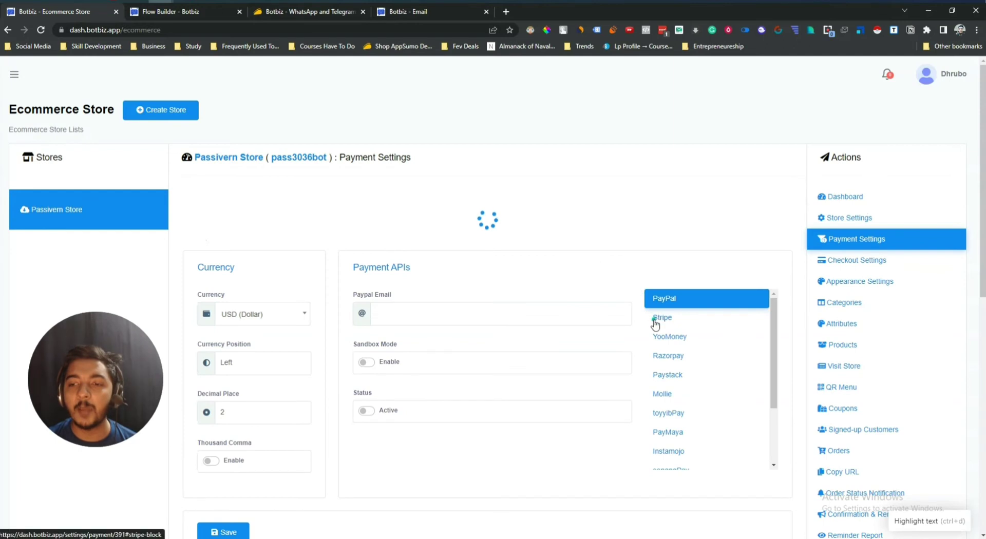
click(660, 319)
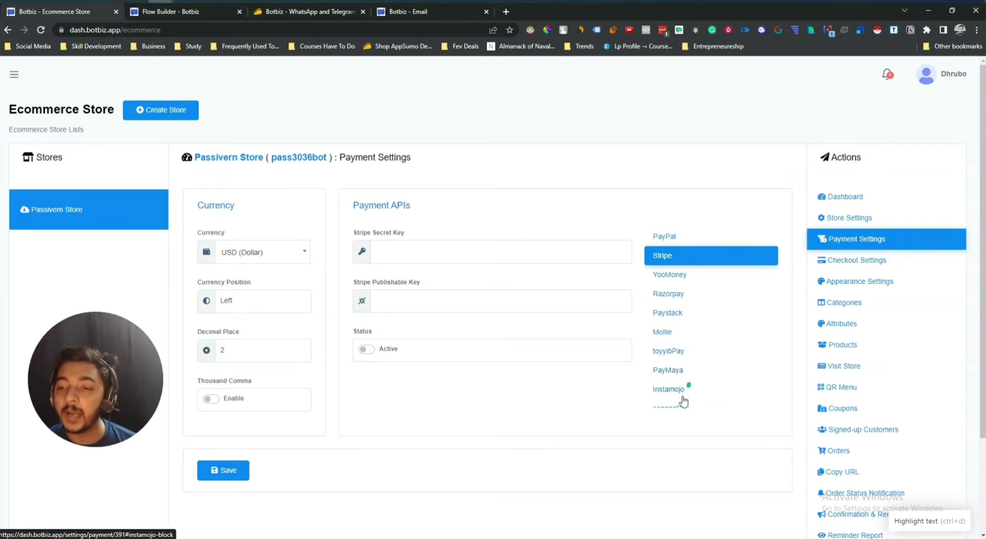
scroll(710, 389, down, 1)
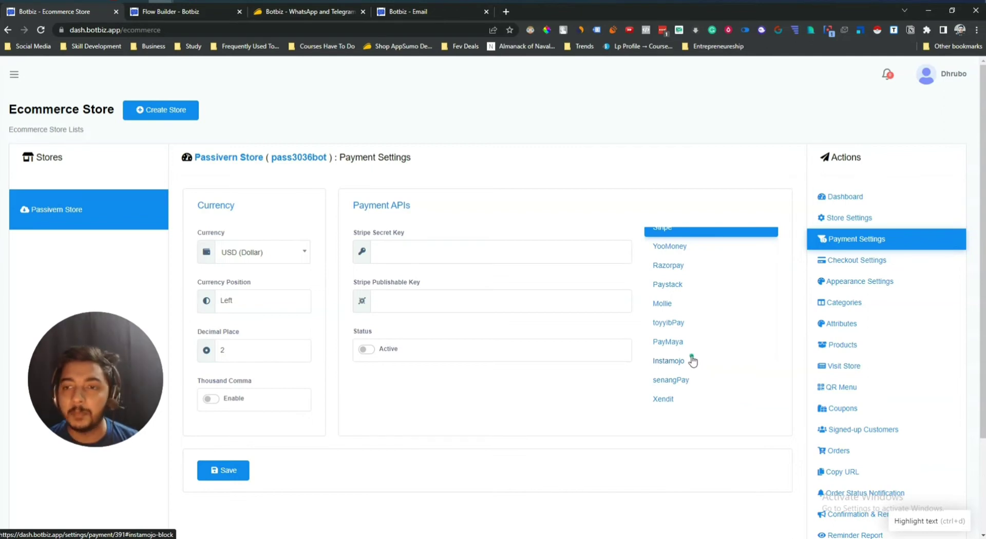
scroll(683, 377, up, 1)
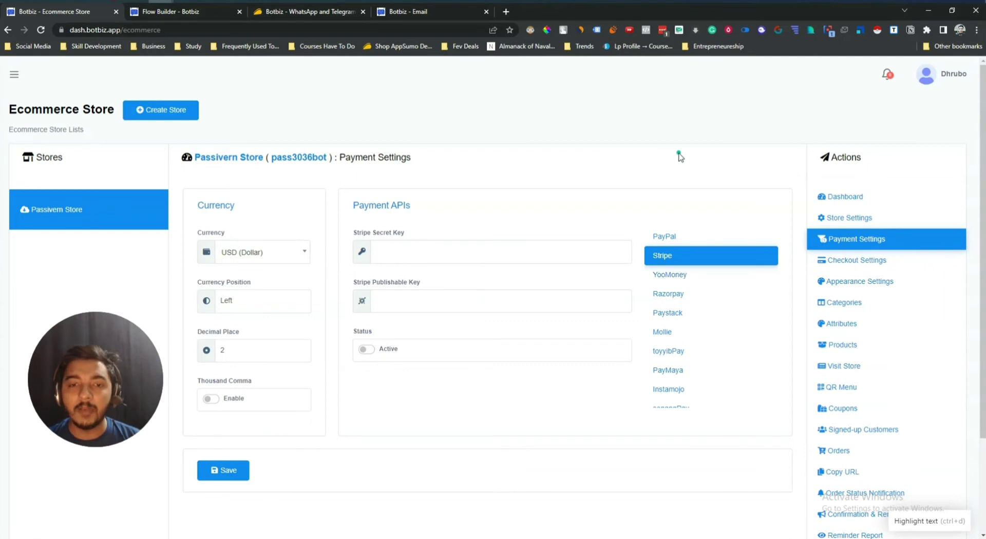
click(848, 267)
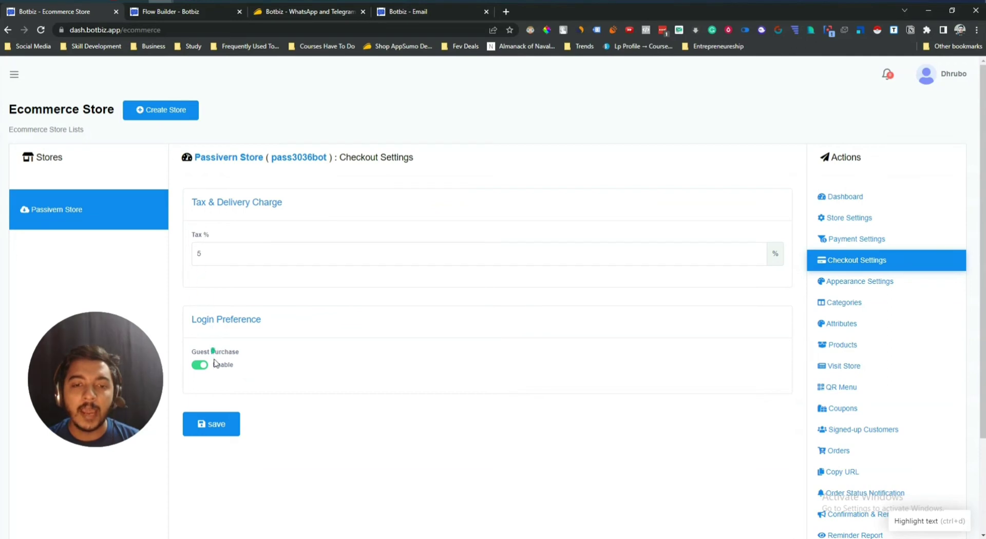
drag(195, 354, 226, 356)
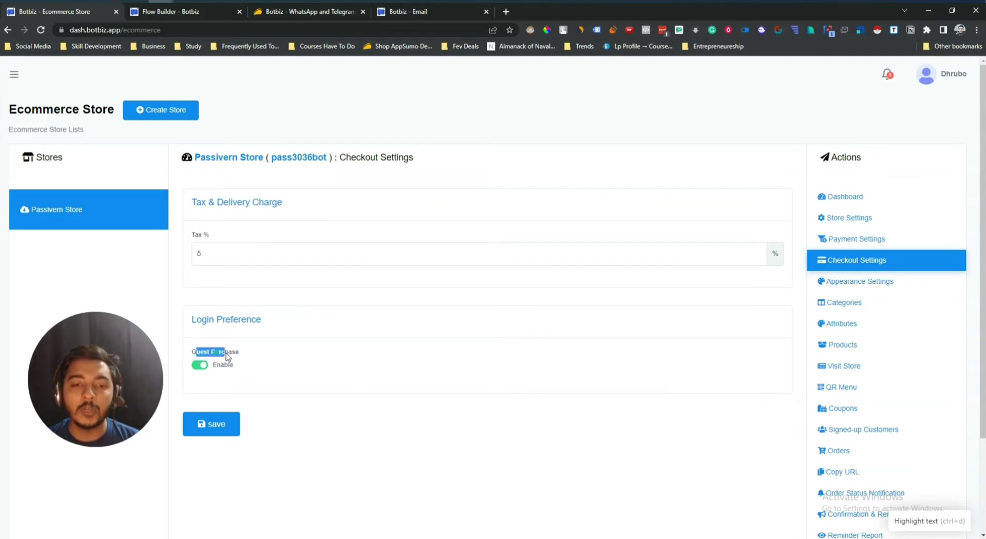
Open the store's appearance settings and change the custom theme color to a deep blue-violet.
click(825, 285)
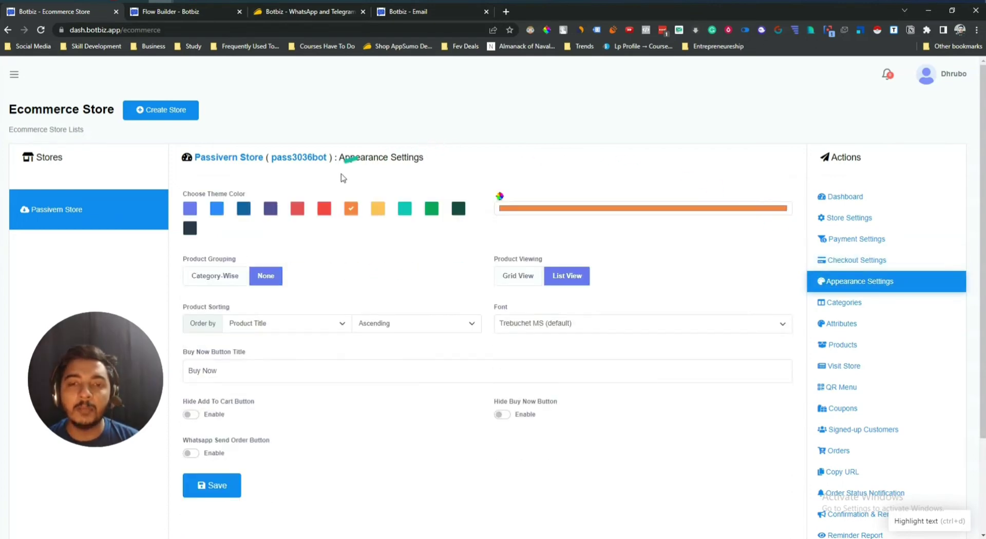
click(519, 209)
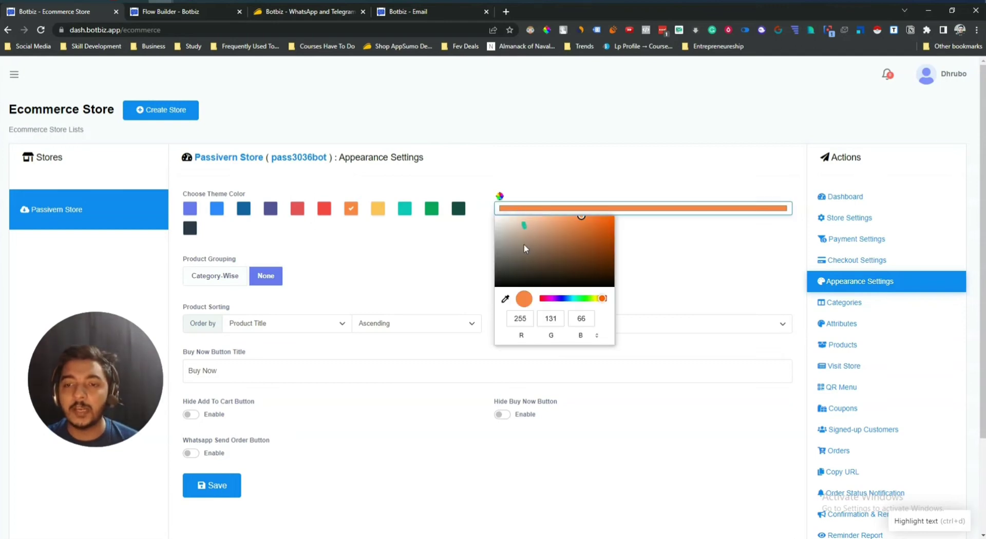
click(562, 302)
click(590, 232)
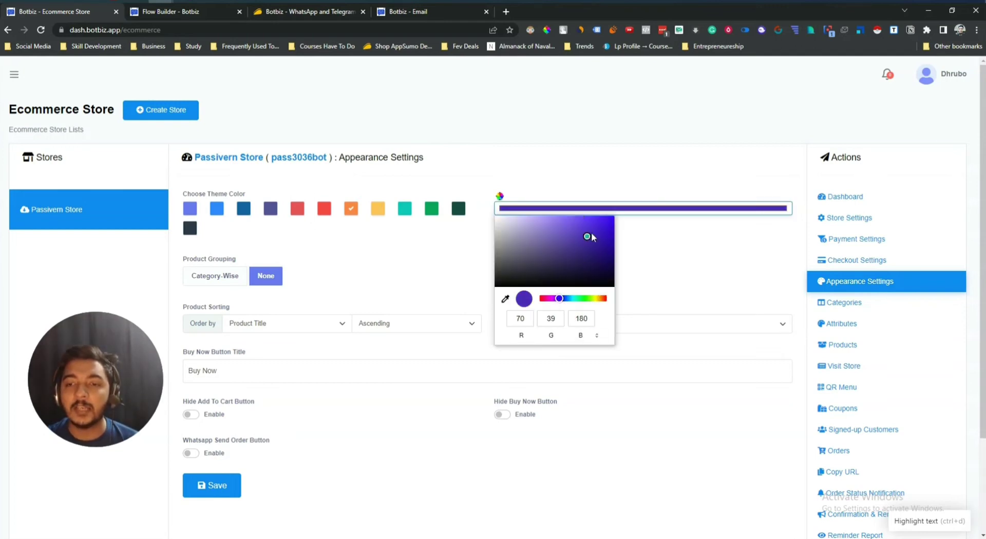
click(600, 227)
click(630, 171)
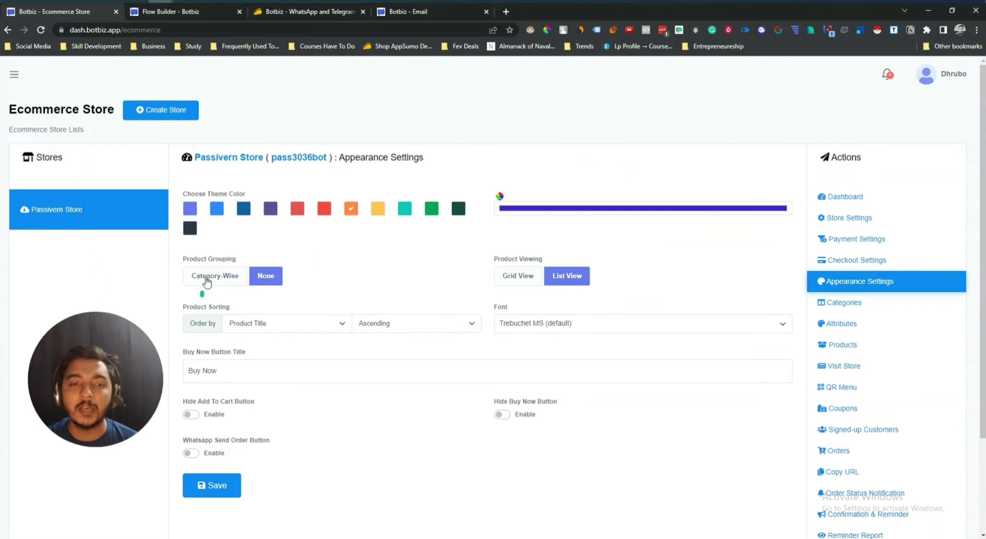
Set product grouping to Category-Wise and product viewing to Grid View.
click(228, 278)
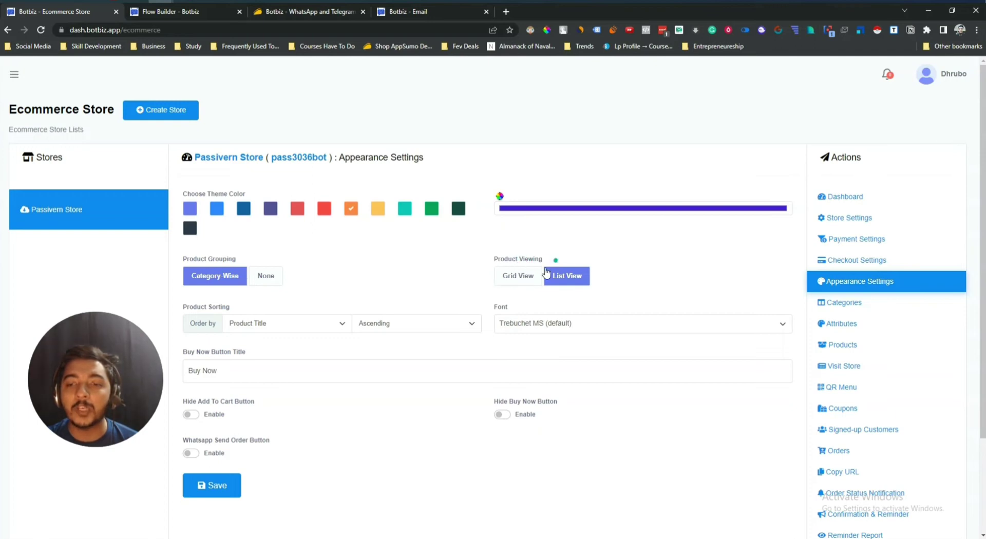
click(523, 279)
click(583, 280)
click(523, 280)
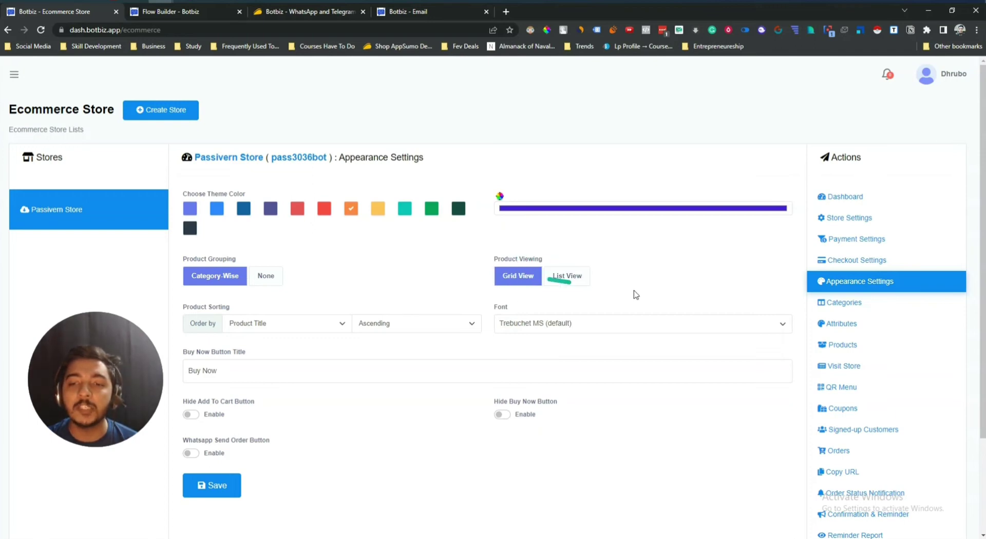
Examine the product sorting criteria, sort direction and font choices in the appearance settings without changing them.
scroll(275, 227, down, 2)
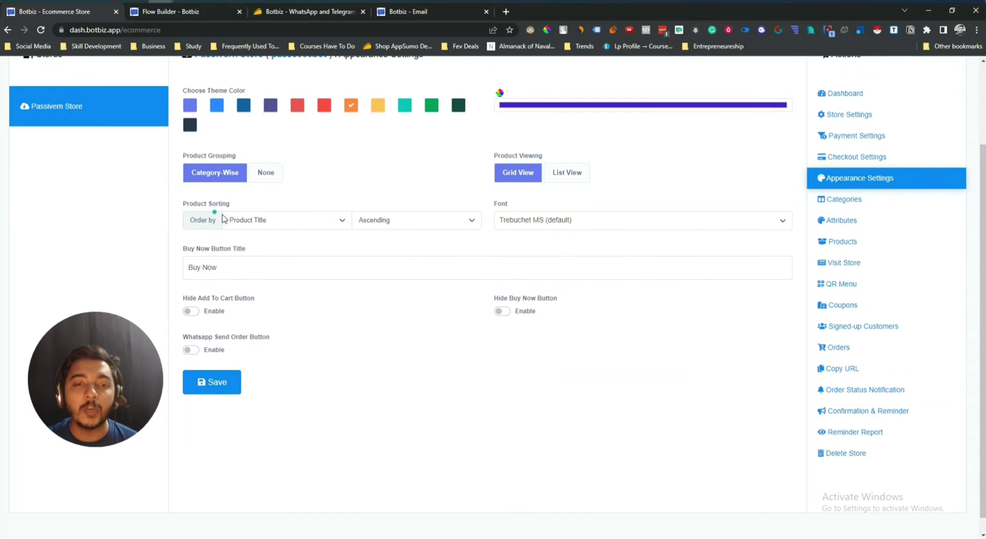
click(259, 221)
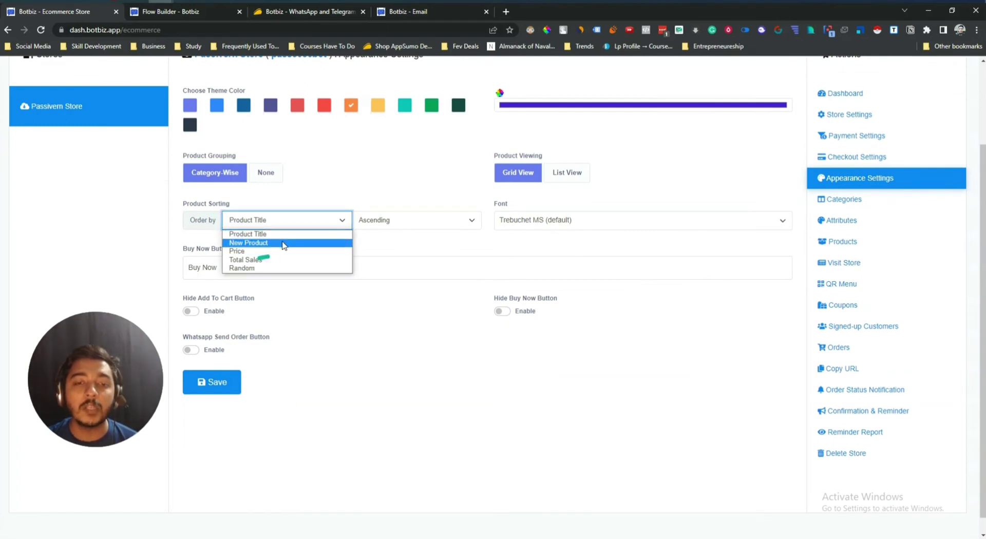
click(361, 200)
click(410, 220)
click(428, 227)
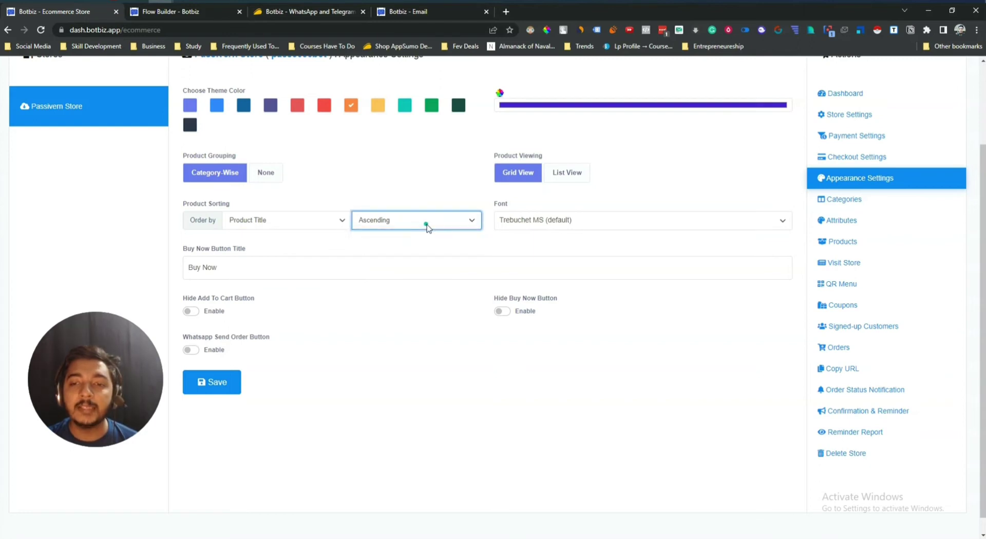
click(548, 225)
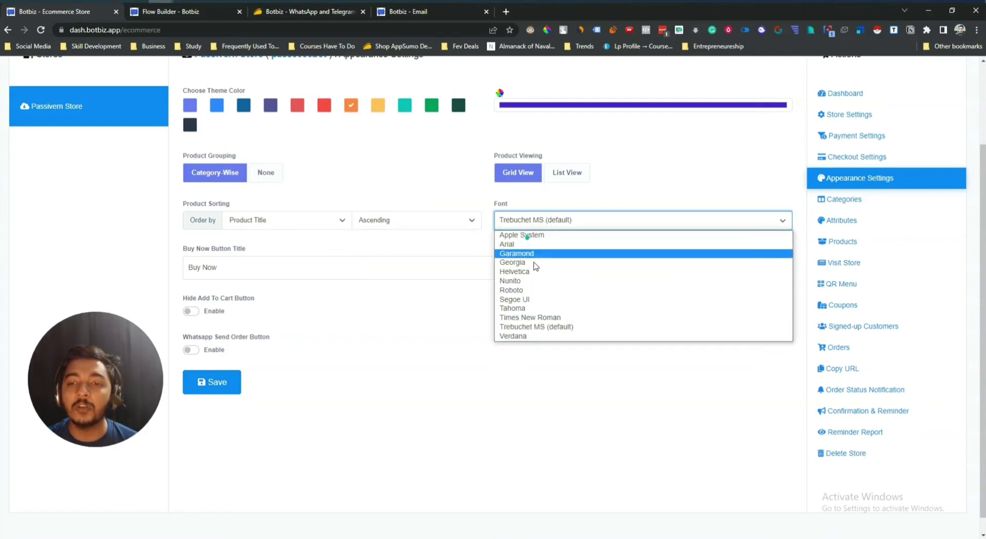
click(492, 385)
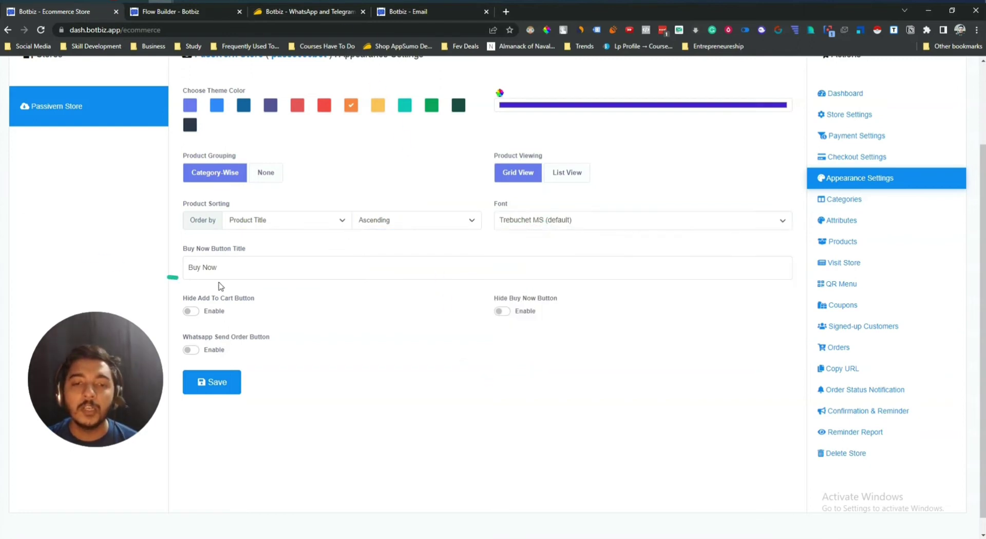
Check the Buy Now button title and save the store's appearance settings.
drag(222, 265, 186, 268)
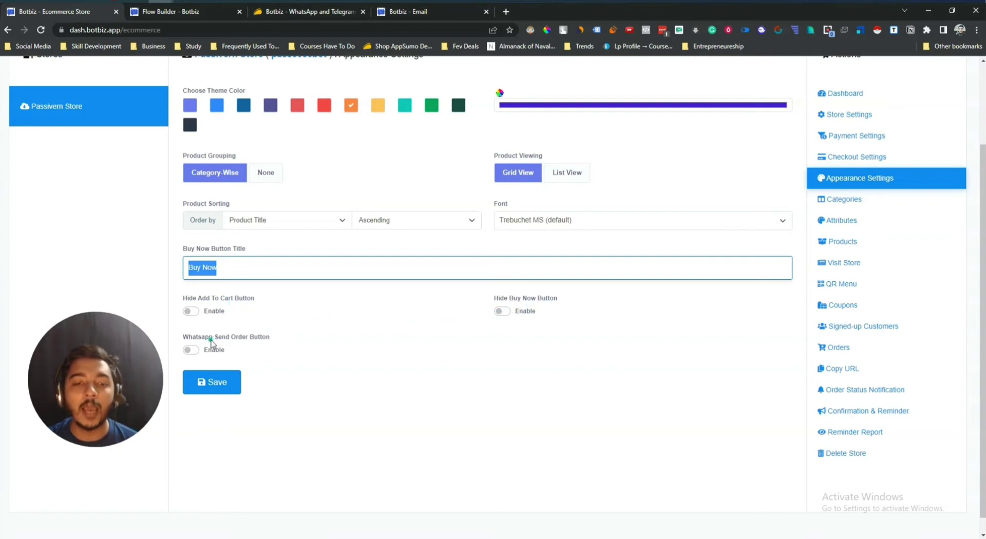
click(229, 382)
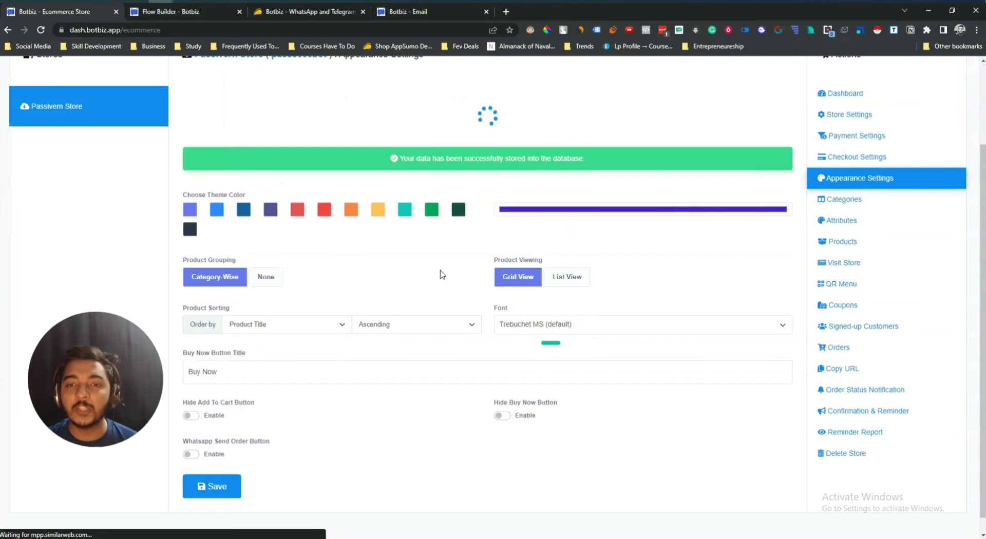
scroll(652, 335, up, 2)
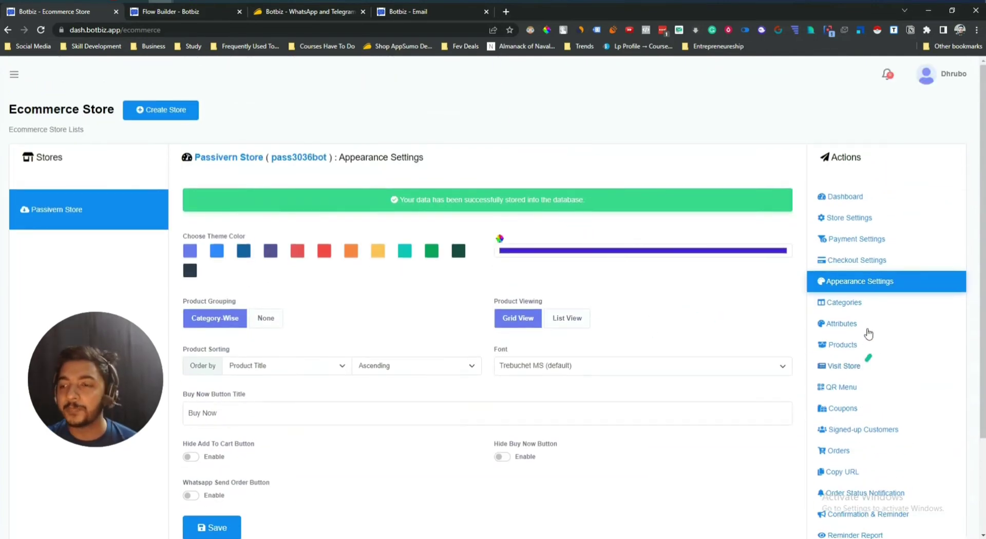
Open the store's categories and inspect the new category form's name, thumbnail and active options, leaving it unsaved.
click(830, 305)
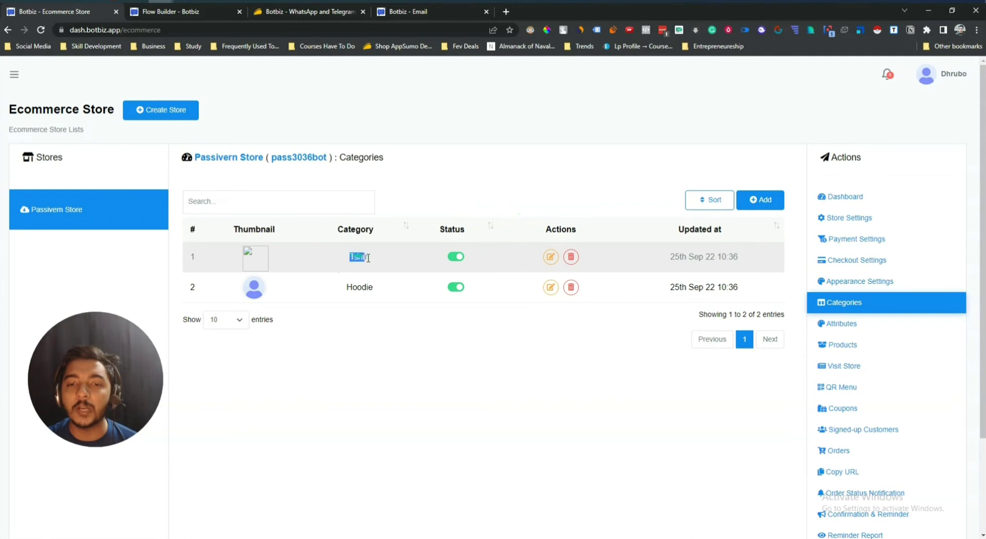
double_click(359, 287)
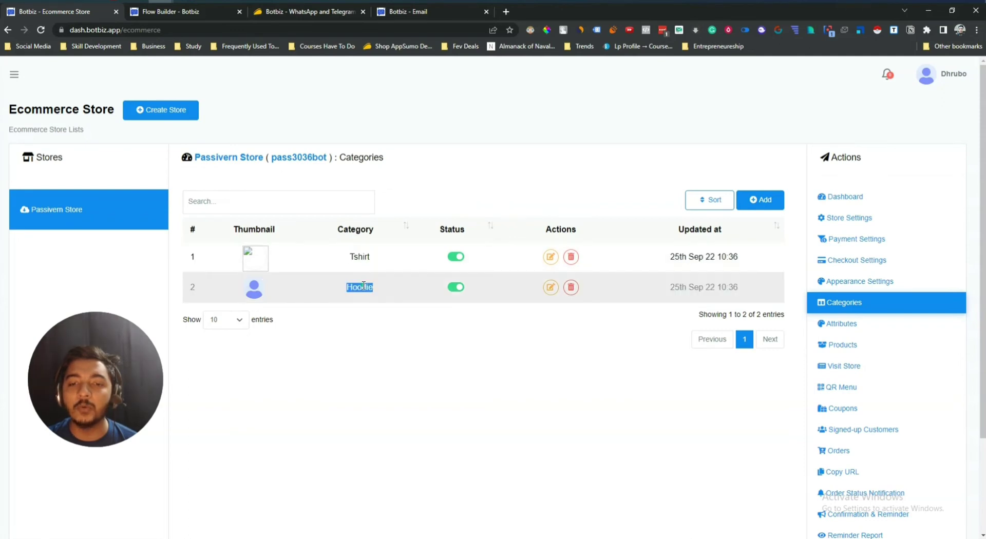
click(761, 201)
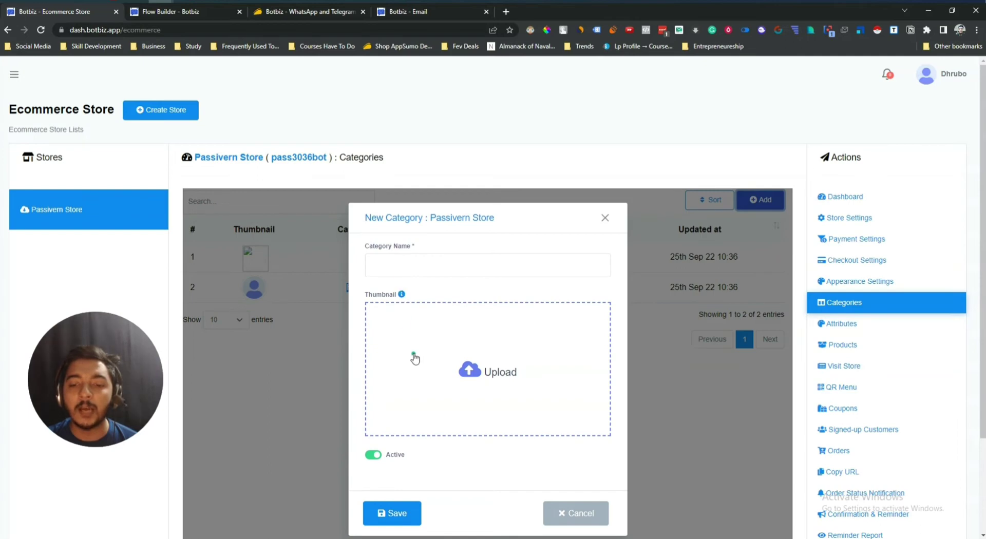
drag(450, 392, 437, 408)
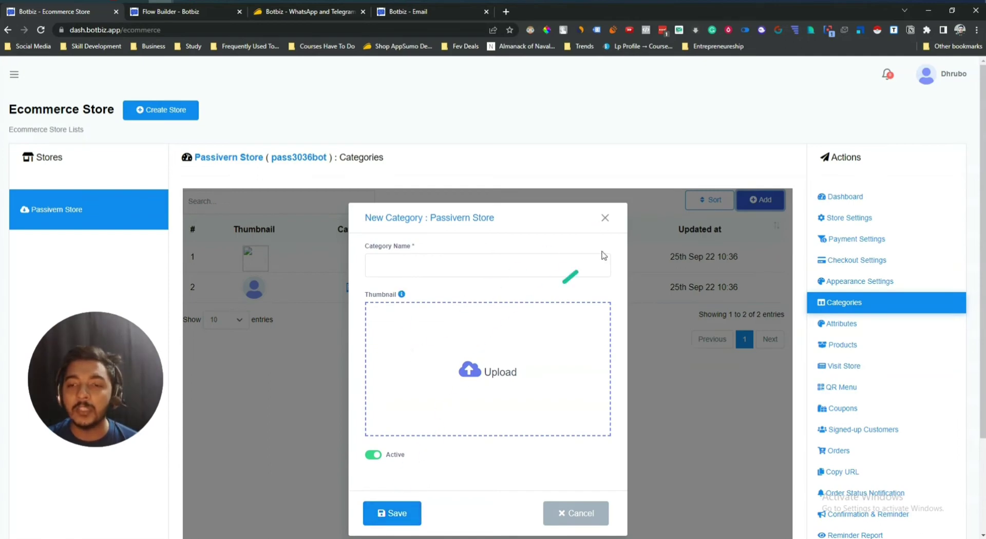
click(605, 218)
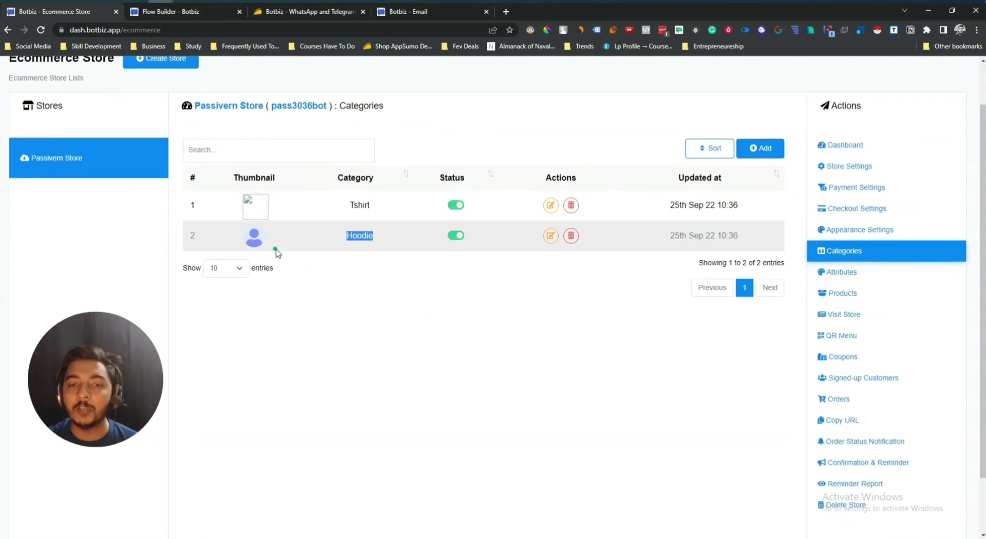
Open the store's attributes list and examine the values of its attributes.
click(531, 336)
scroll(531, 336, down, 1)
click(845, 275)
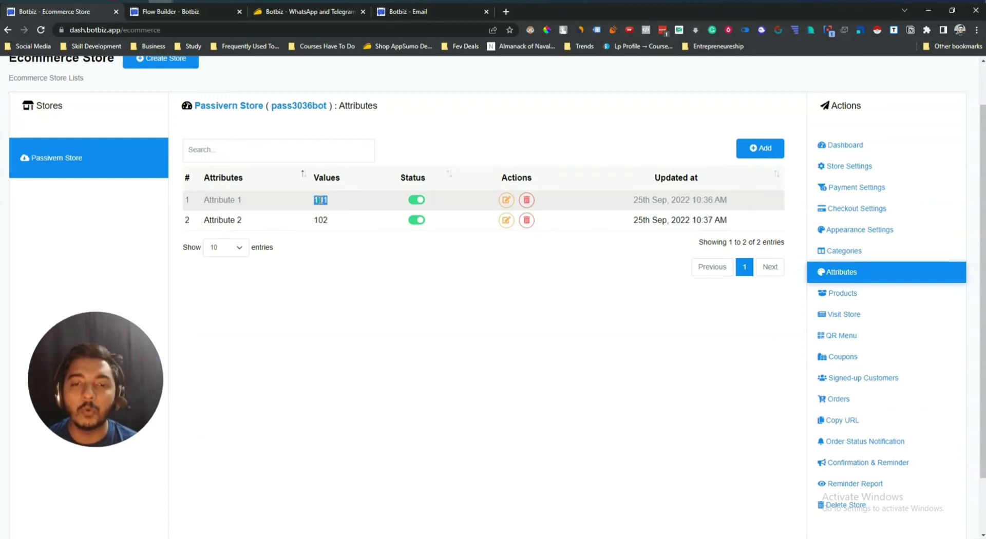
Compare the values of Attribute 1 and Attribute 2 in the store's attributes list.
click(320, 224)
click(322, 200)
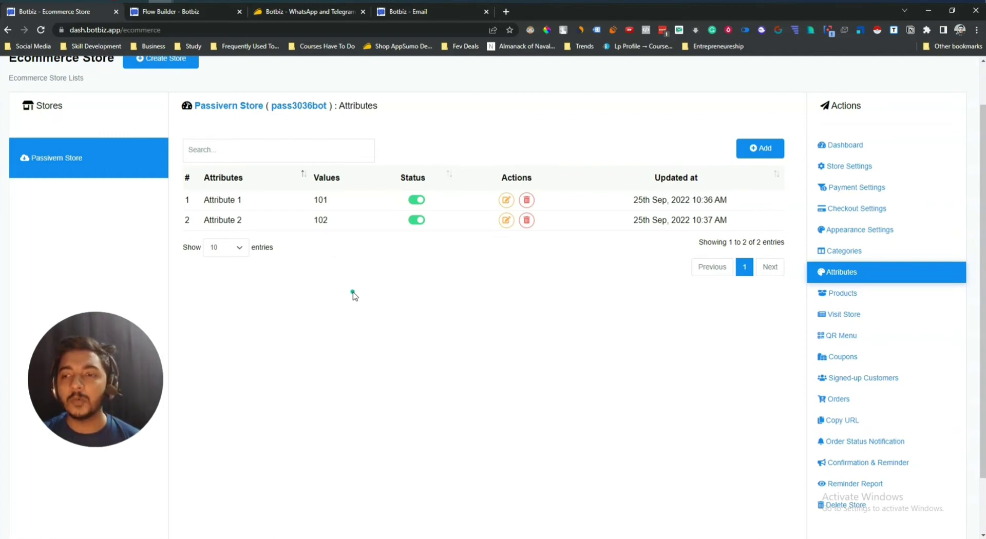
Open the store's products and inspect the related product, upsell, category and attribute choices in a new product form.
click(843, 301)
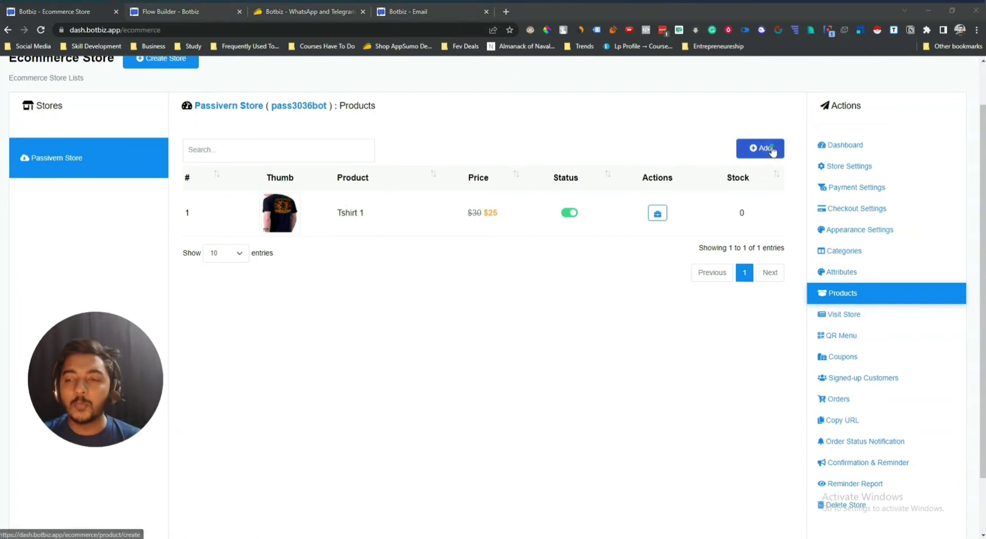
click(772, 150)
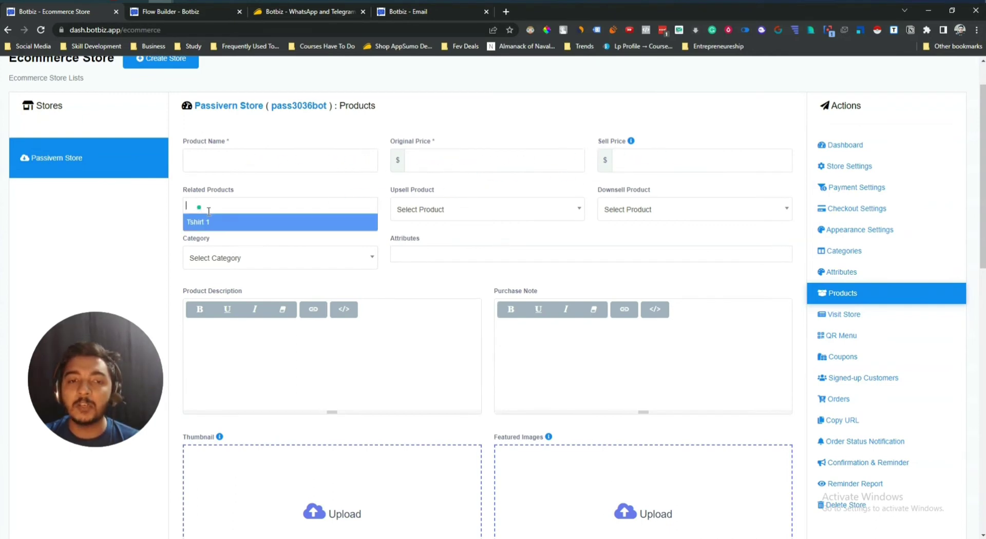
click(431, 211)
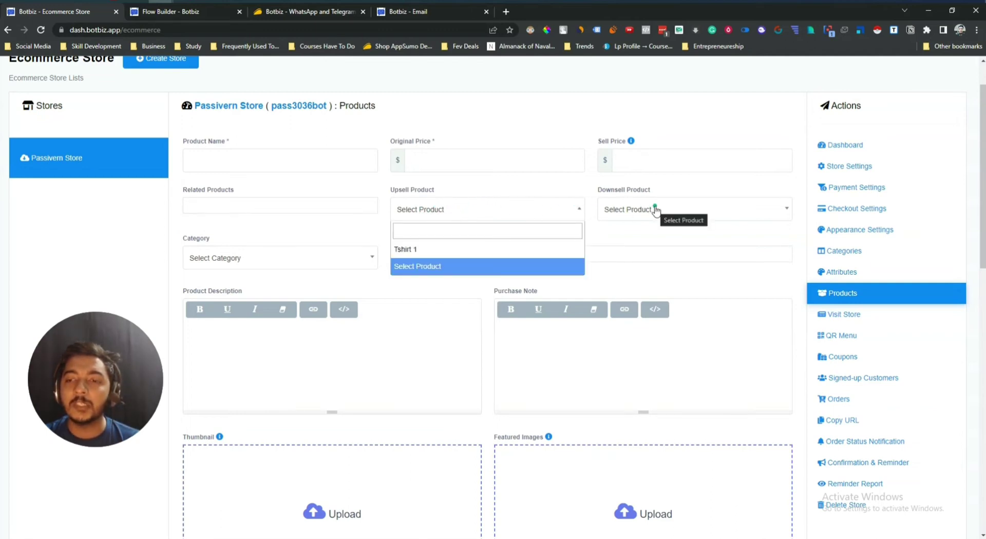
click(240, 245)
click(235, 260)
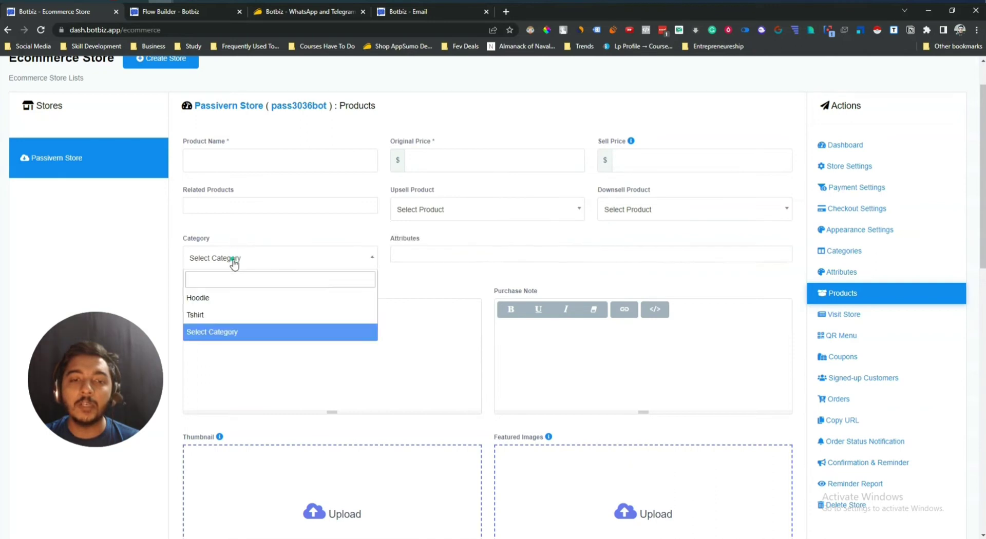
click(434, 248)
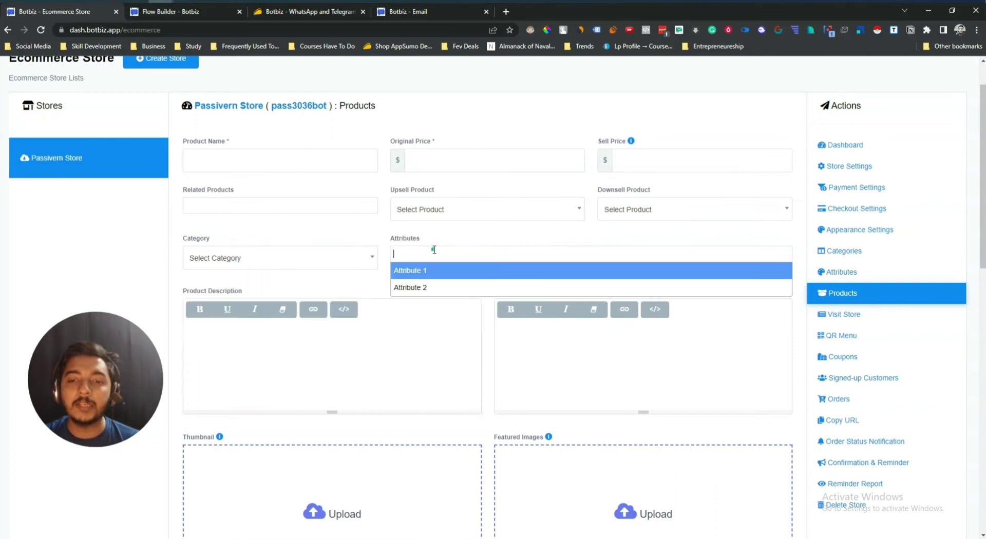
click(469, 235)
Examine the new product form's description, purchase note, upload and status options, leaving the form unsaved.
scroll(224, 282, down, 1)
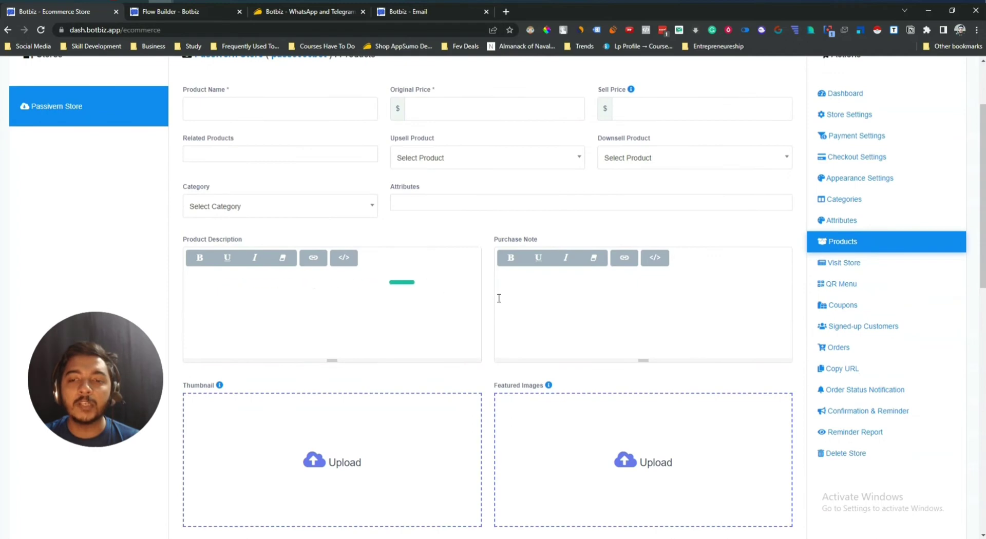
scroll(452, 331, down, 3)
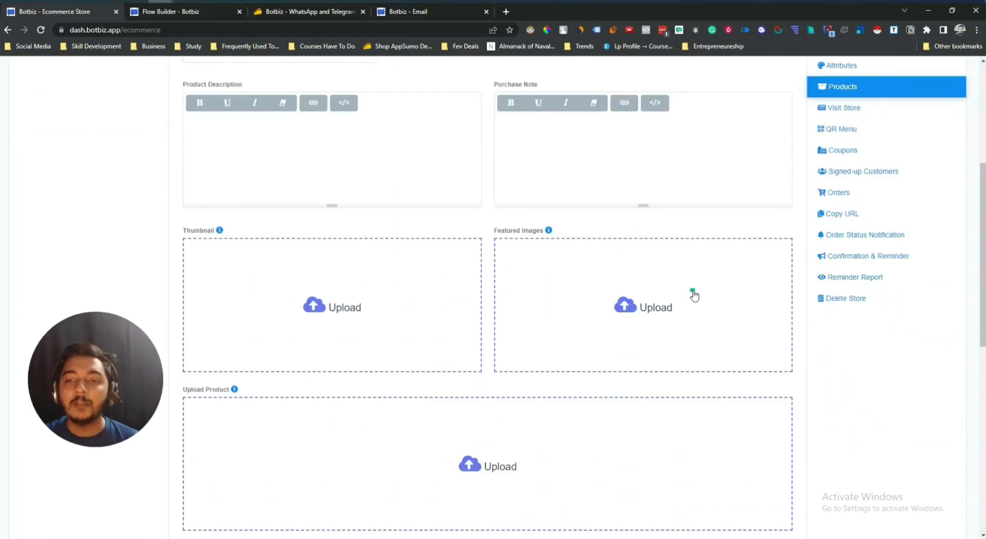
scroll(693, 293, down, 3)
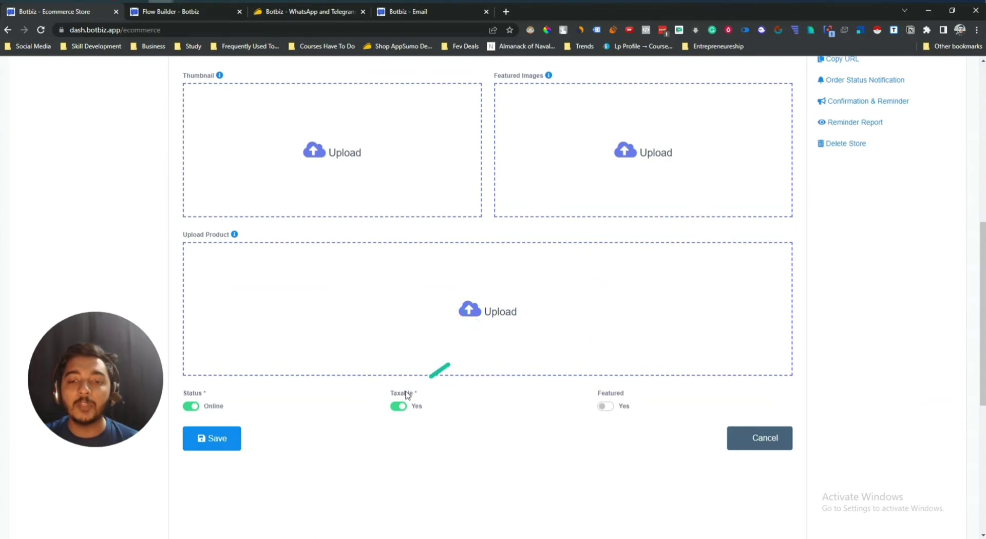
scroll(416, 377, up, 8)
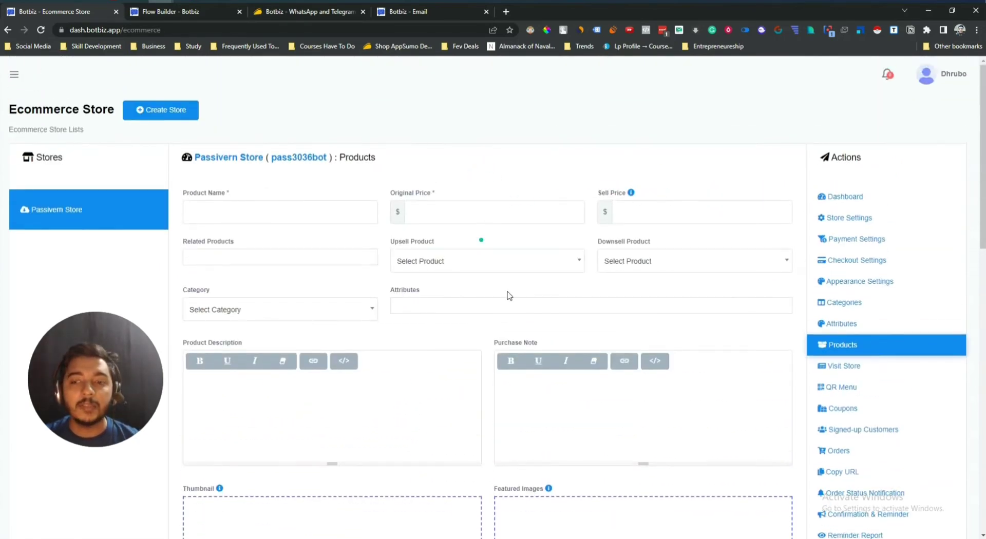
scroll(411, 294, down, 10)
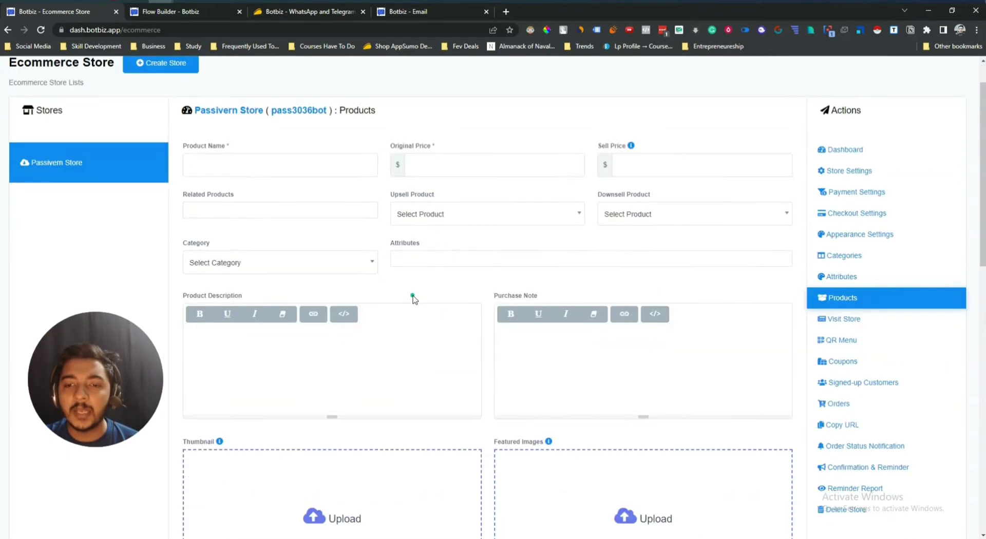
scroll(543, 365, up, 8)
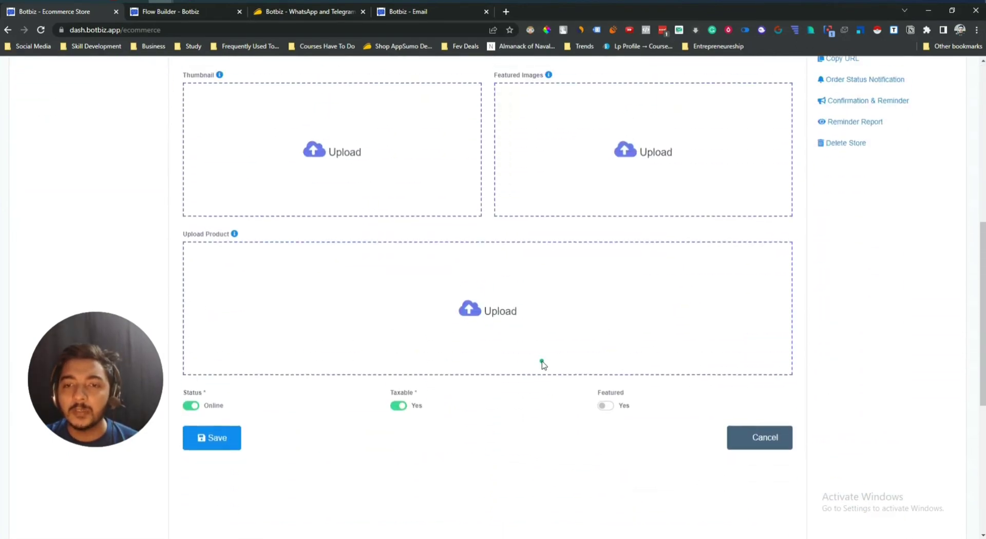
scroll(542, 364, up, 3)
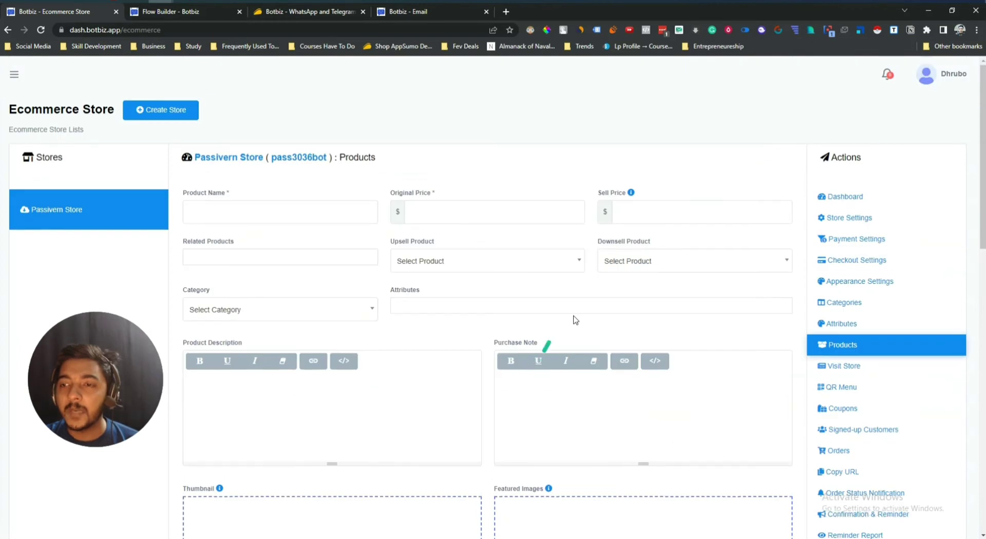
click(10, 29)
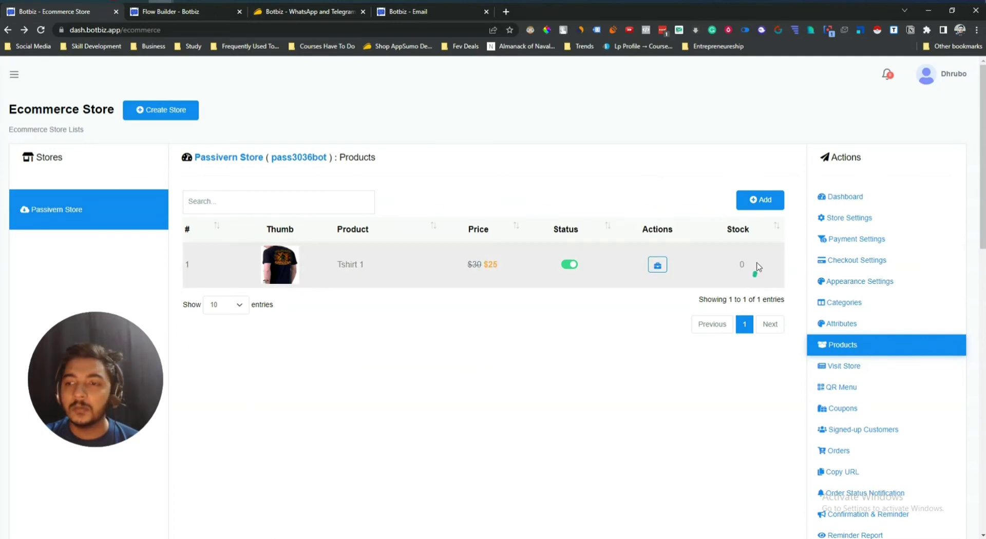
Open the Tshirt 1 product for editing and review its prices, category, attribute, description and status options.
click(657, 264)
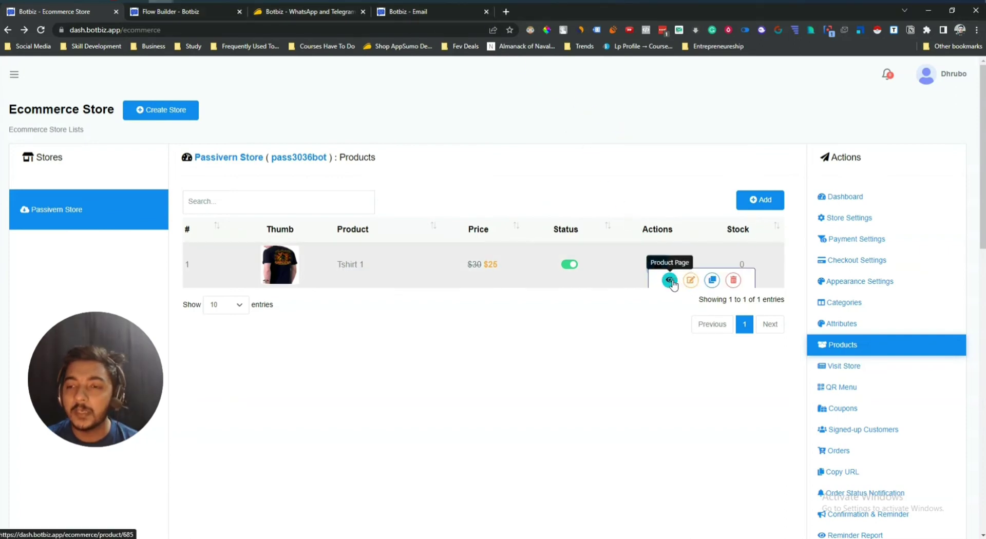
click(690, 280)
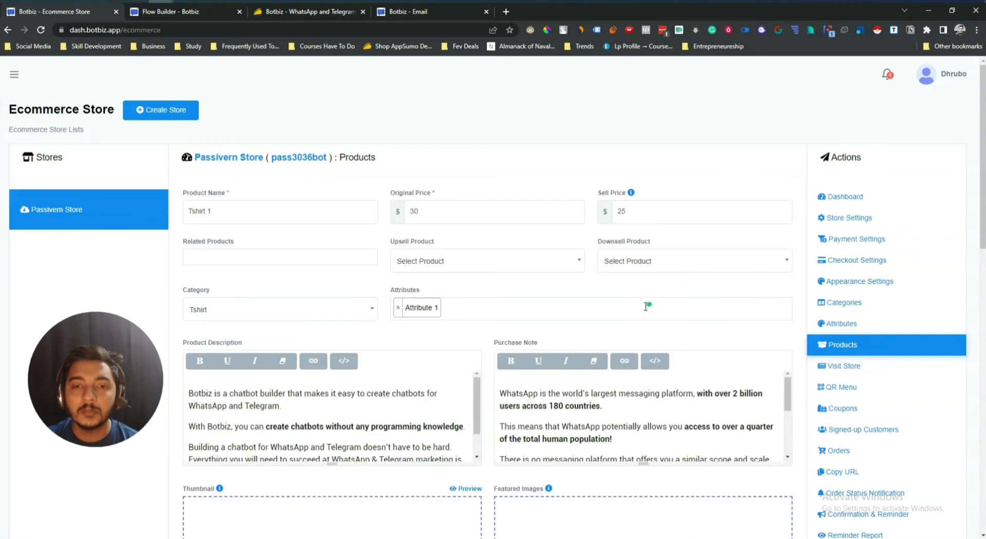
scroll(360, 264, down, 1)
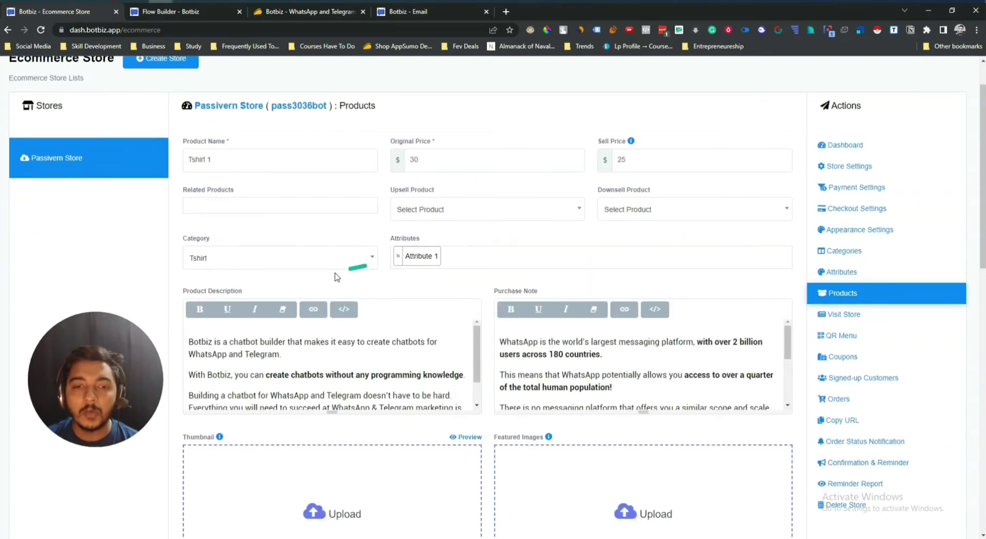
scroll(287, 254, up, 1)
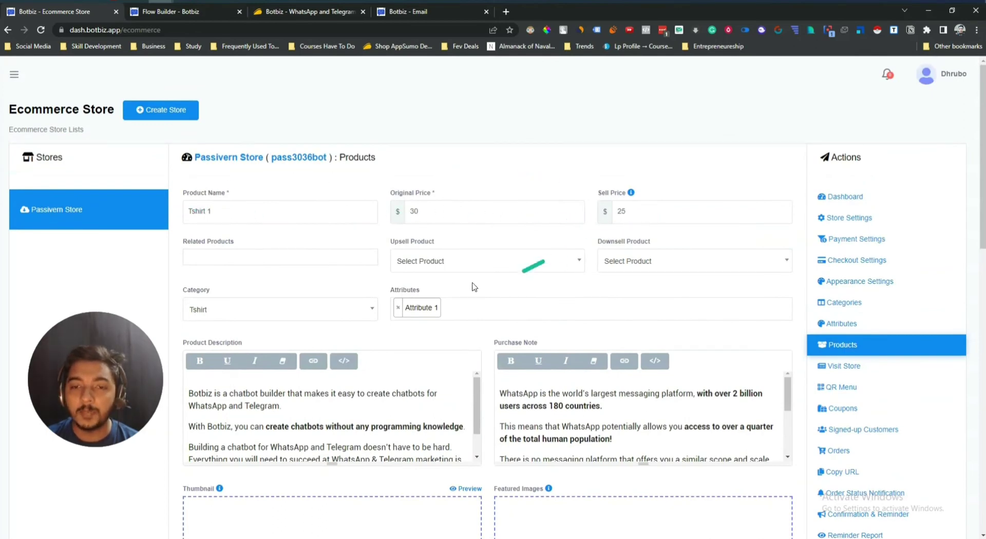
scroll(324, 310, down, 1)
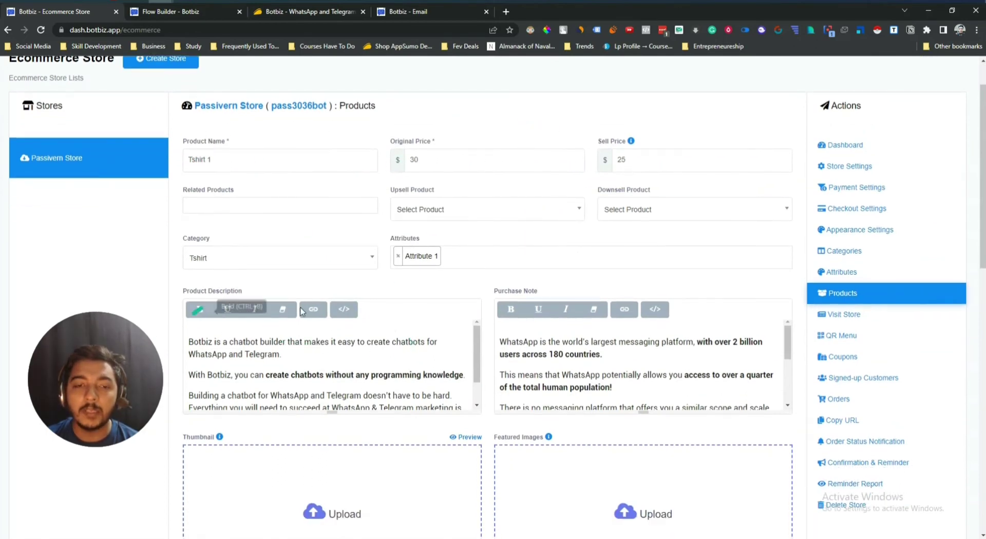
scroll(475, 399, down, 3)
scroll(475, 399, down, 3)
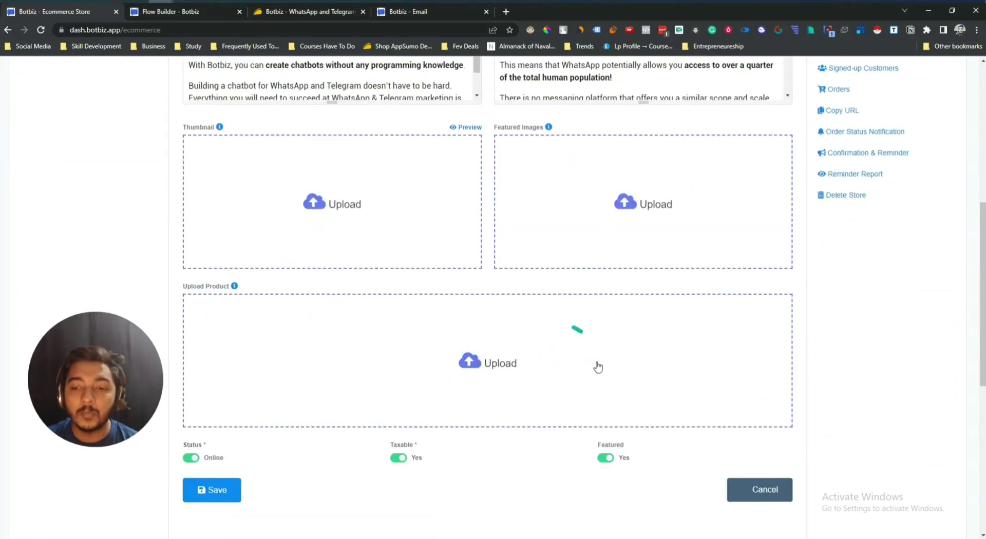
scroll(693, 353, up, 6)
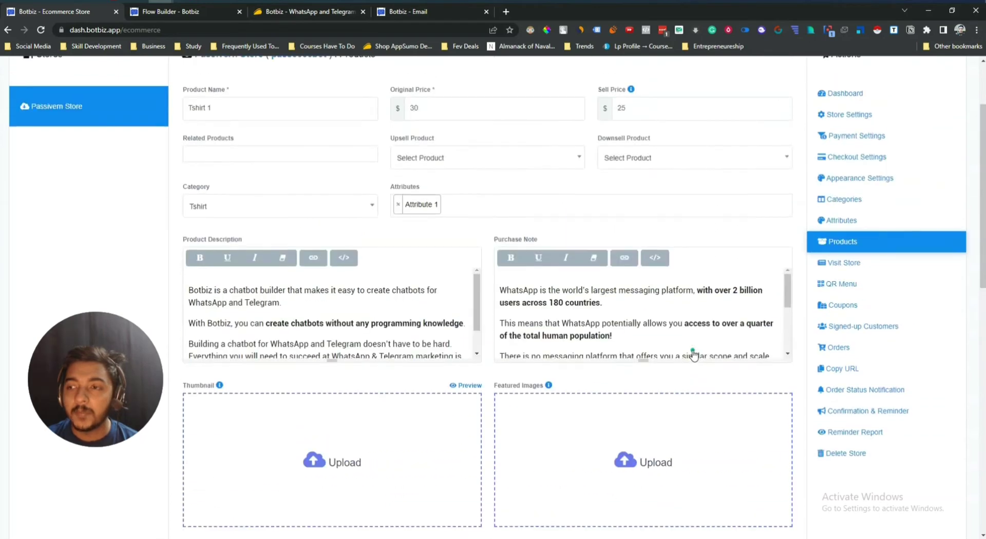
Read the rest of Tshirt 1's purchase note, check its image upload areas, and return to the product list without saving.
scroll(691, 353, down, 4)
scroll(405, 388, down, 3)
scroll(405, 387, down, 2)
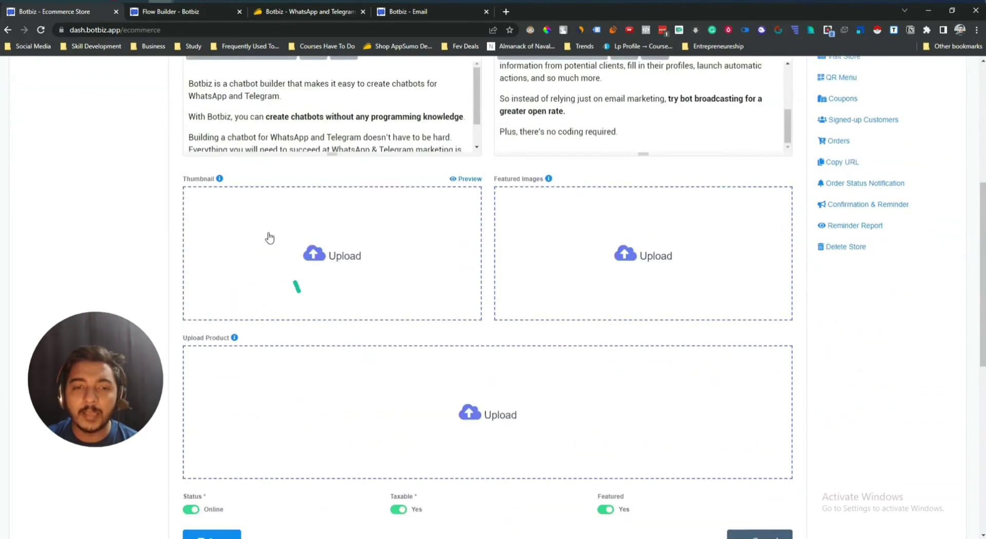
click(633, 261)
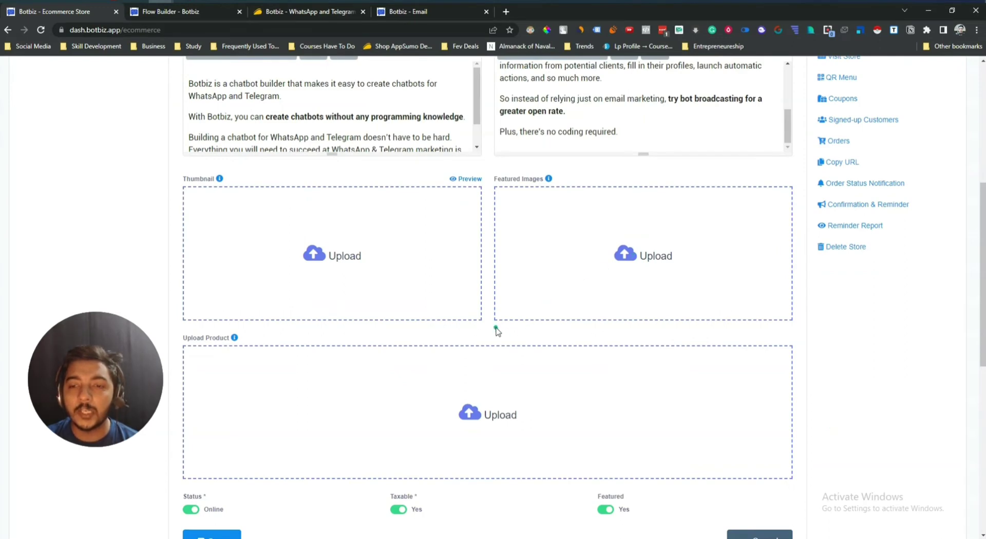
scroll(495, 318, up, 6)
click(7, 29)
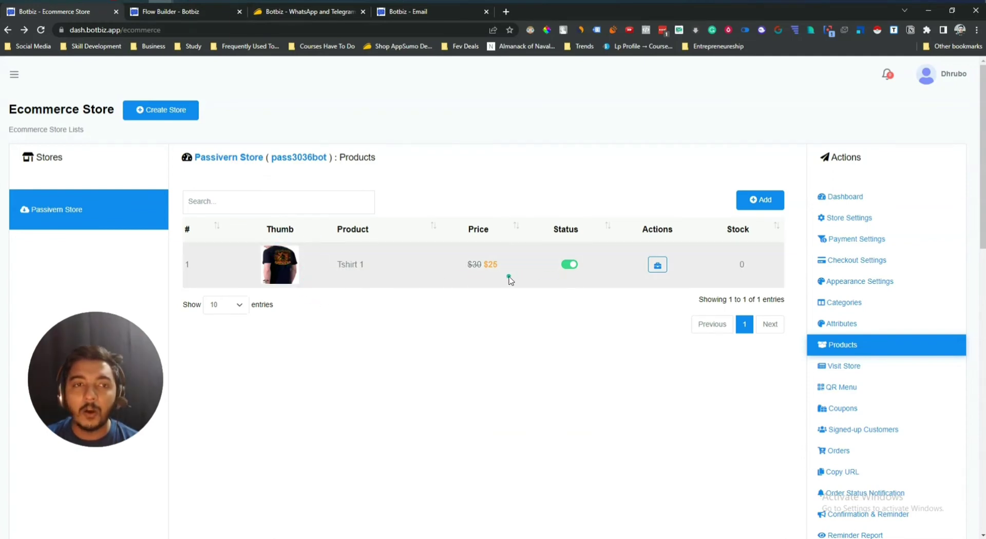
Open the public product page of Tshirt 1 and browse through its product images.
click(657, 266)
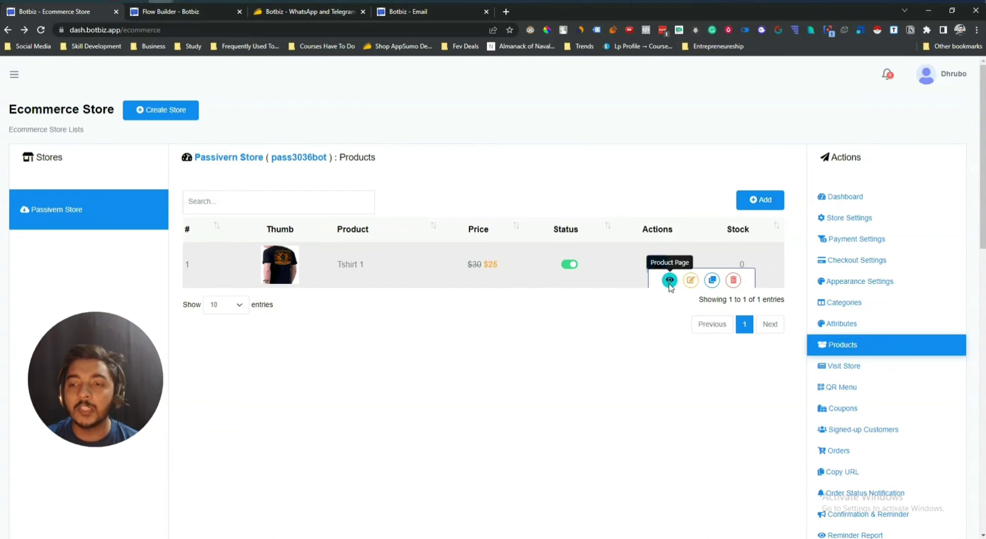
click(668, 280)
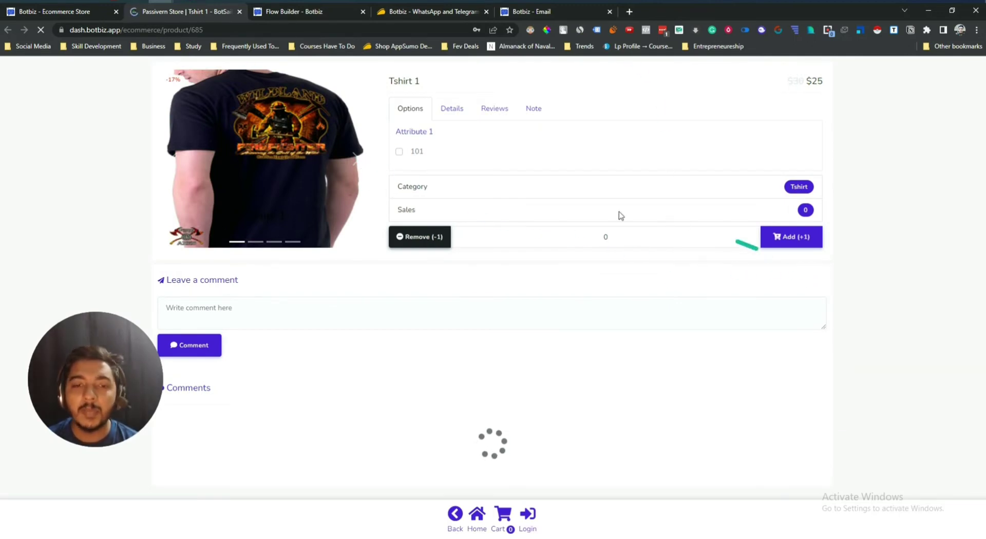
click(353, 160)
click(358, 163)
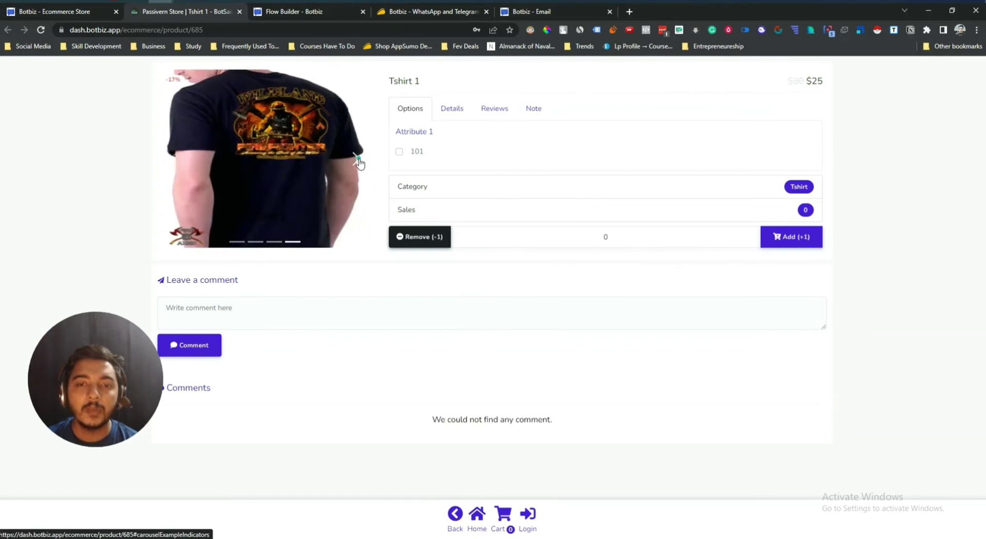
click(359, 160)
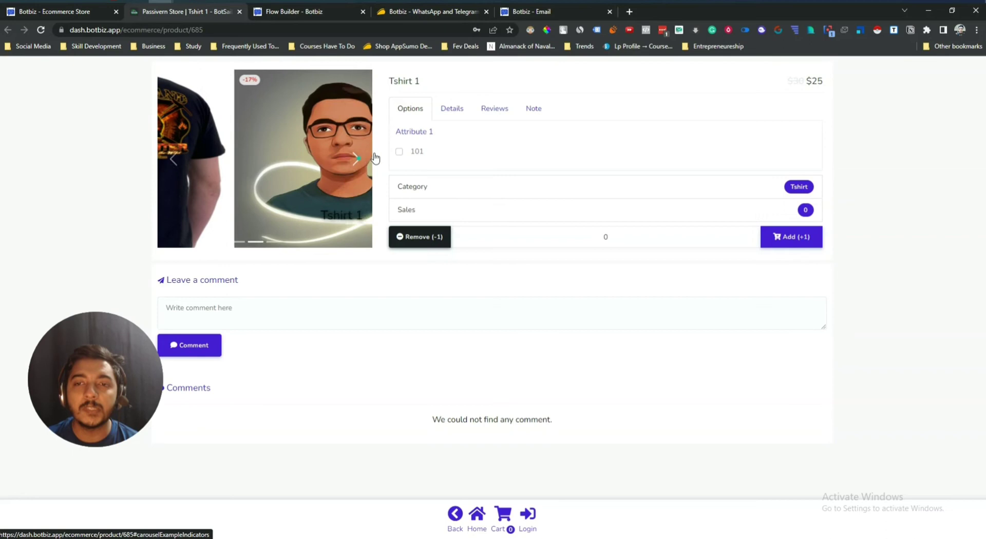
View the details, reviews and note sections of the Tshirt 1 product page.
click(452, 108)
click(497, 111)
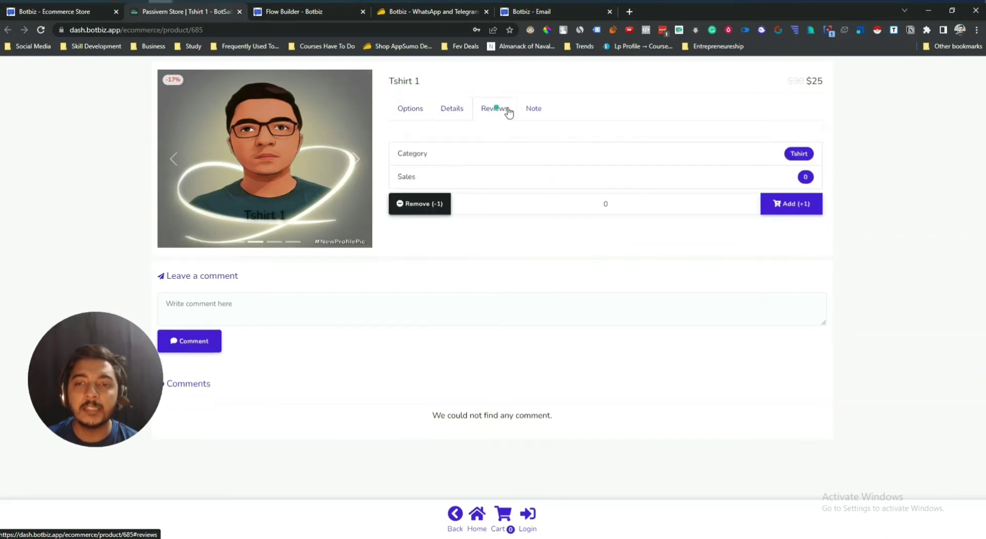
click(527, 111)
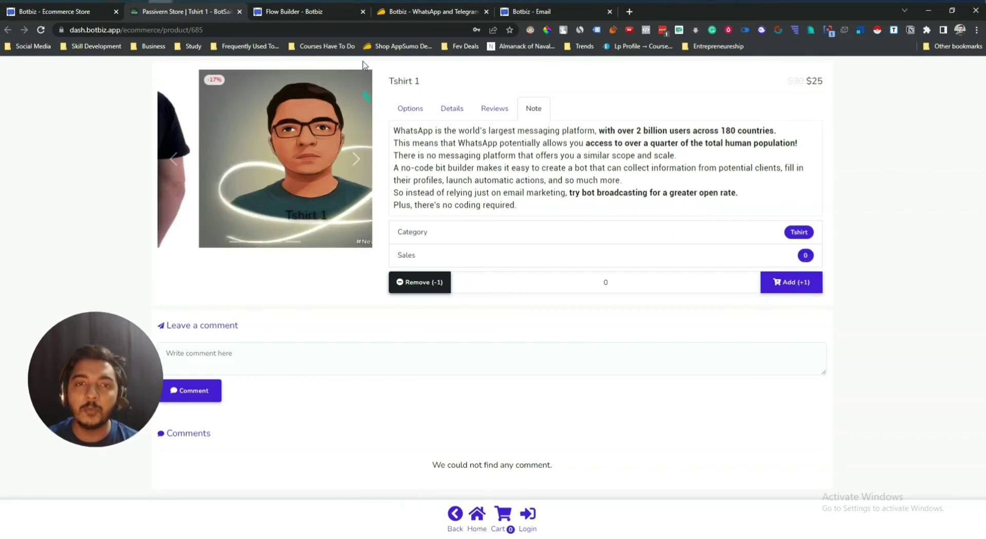
Visit the Passivern Store storefront from the store dashboard and close the separate Tshirt 1 product page.
click(80, 18)
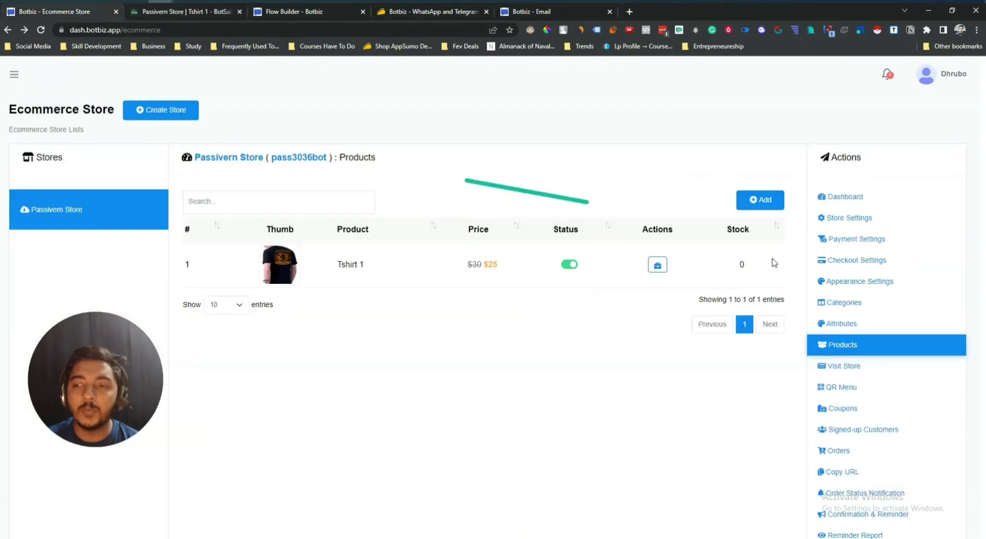
click(832, 369)
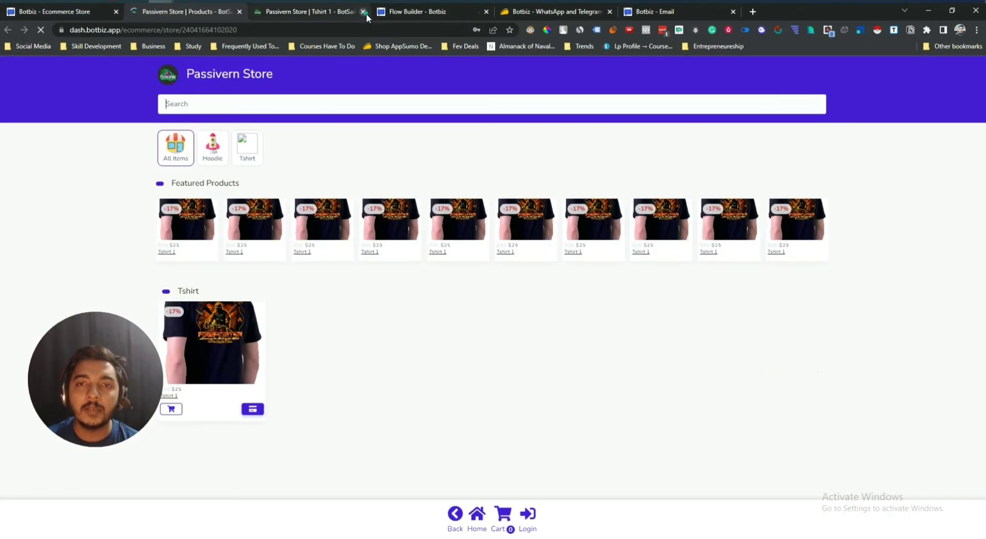
click(363, 12)
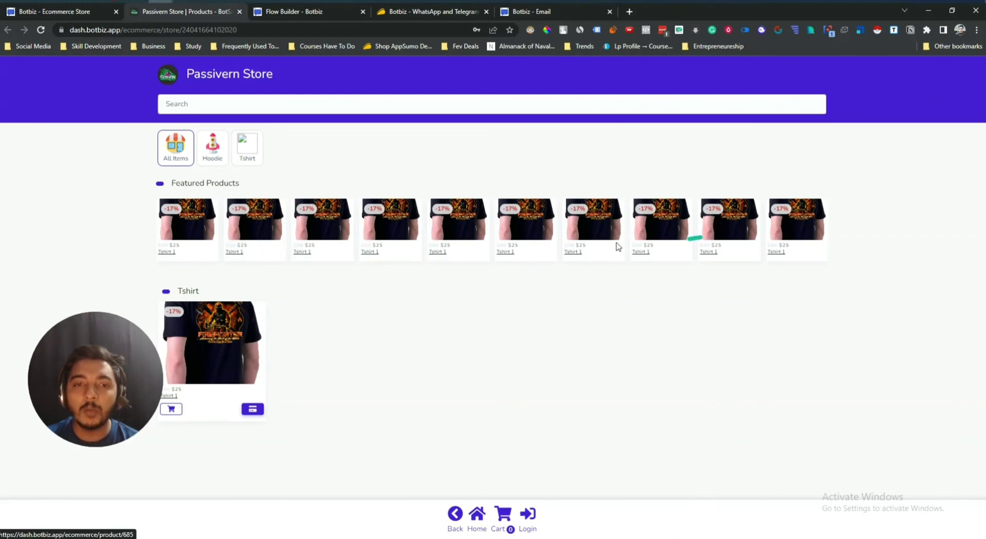
Filter the storefront by the Hoodie and Tshirt categories, return to all items, and activate the product search.
click(208, 155)
click(246, 153)
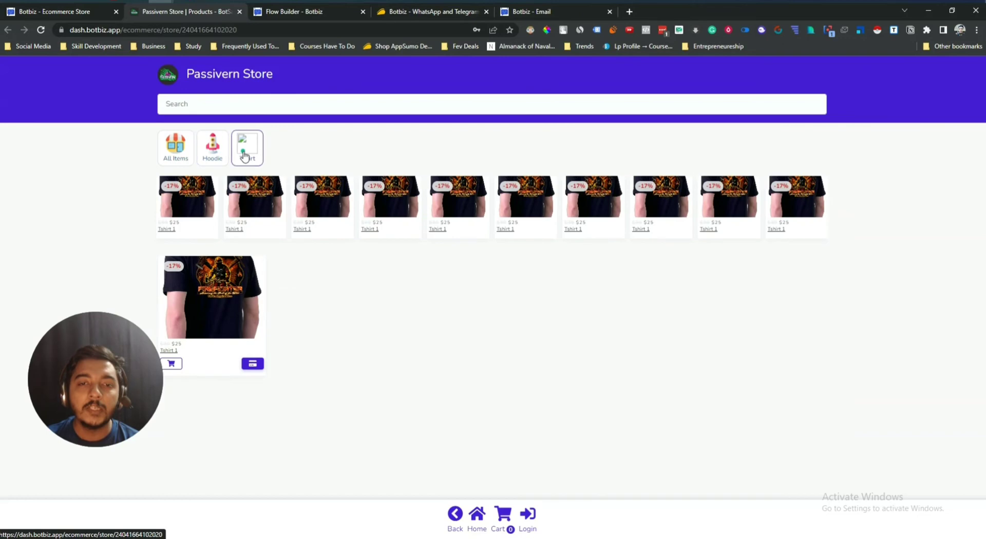
click(213, 159)
click(176, 148)
click(240, 101)
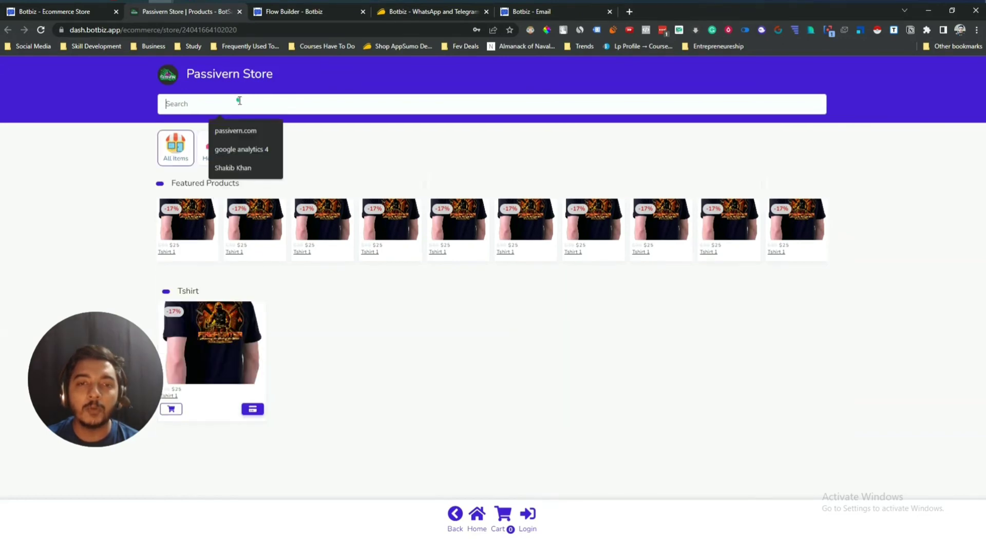
Dismiss the storefront search suggestions, return to the store dashboard and view the QR menu codes of Passivern Store.
click(331, 158)
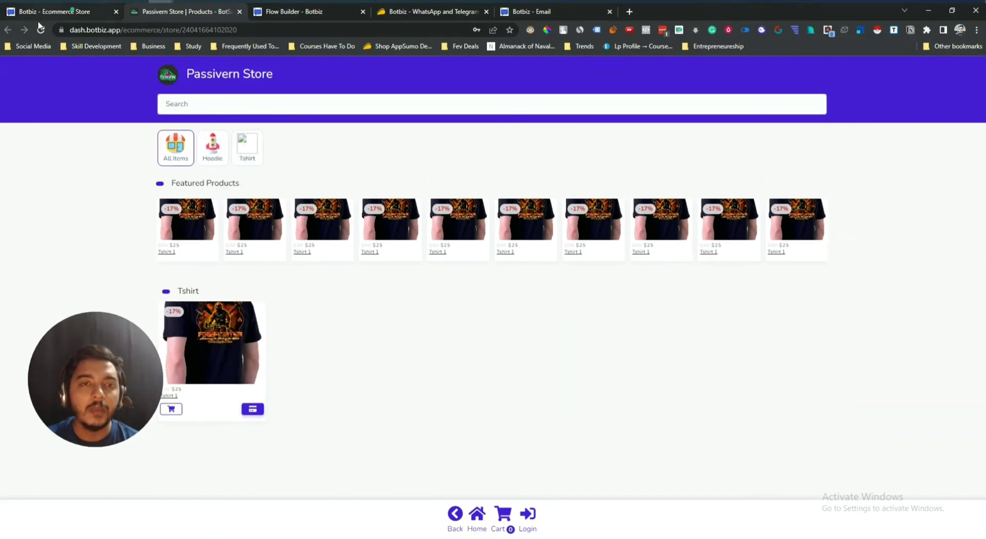
click(52, 11)
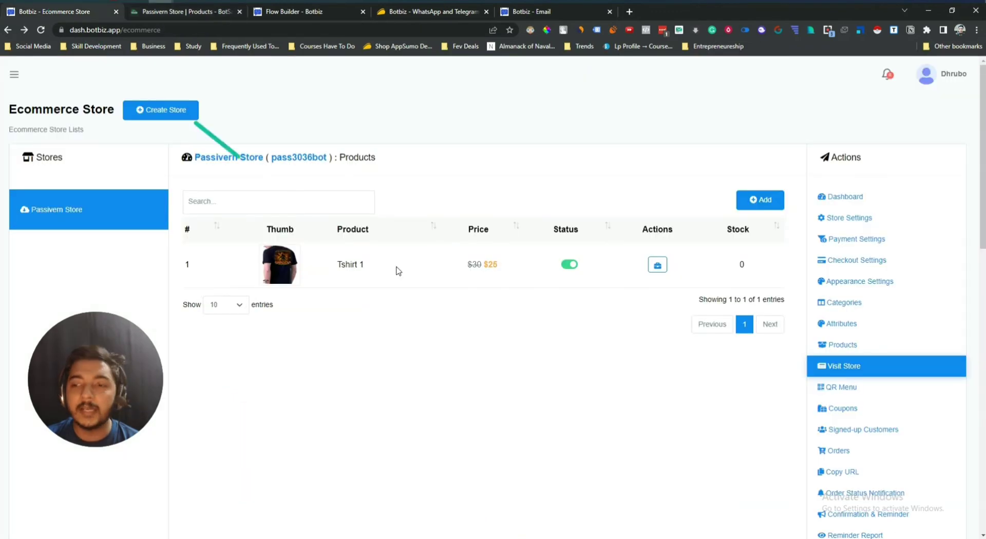
click(844, 388)
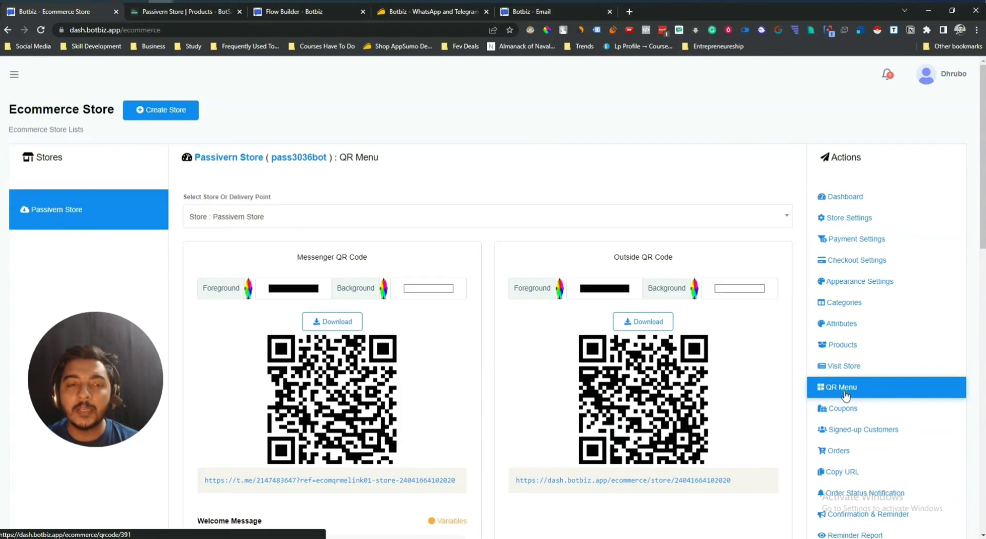
scroll(845, 396, down, 2)
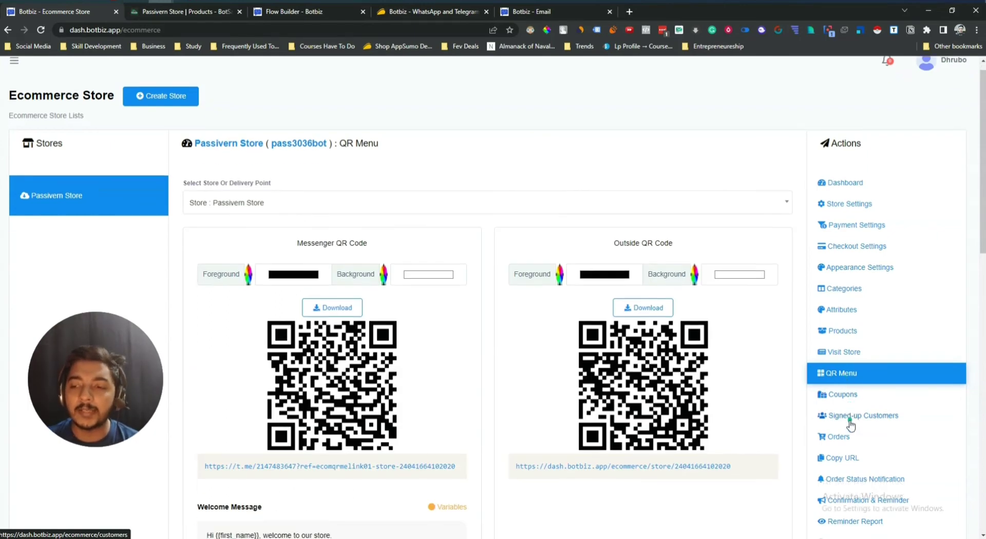
View the store's coupon list and its list of signed-up customers.
click(850, 306)
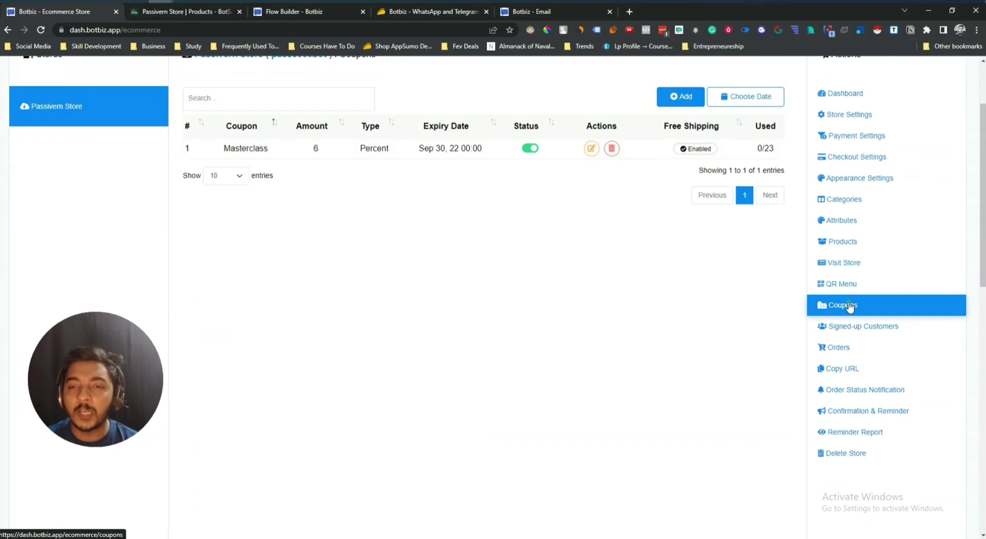
scroll(665, 312, up, 2)
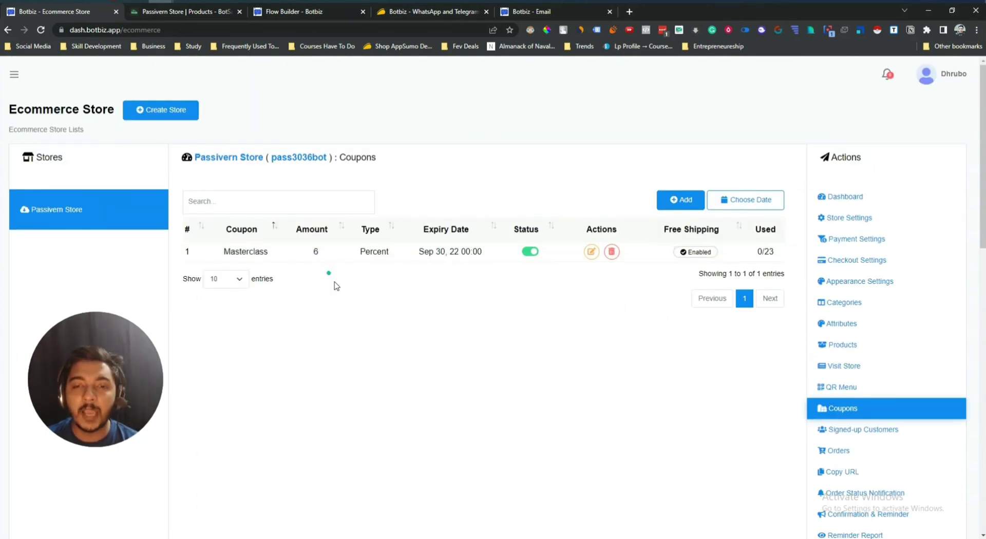
scroll(775, 434, down, 2)
click(887, 328)
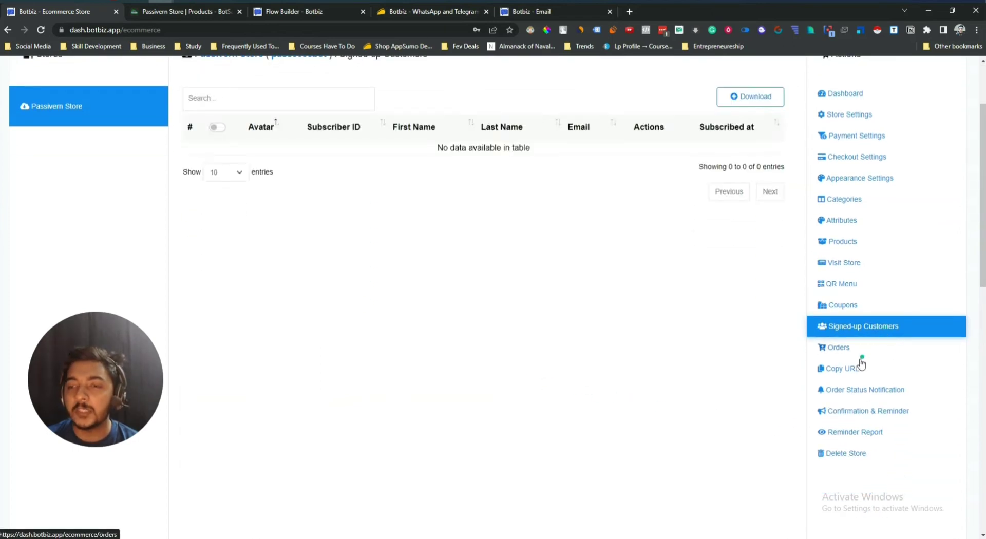
scroll(544, 386, up, 2)
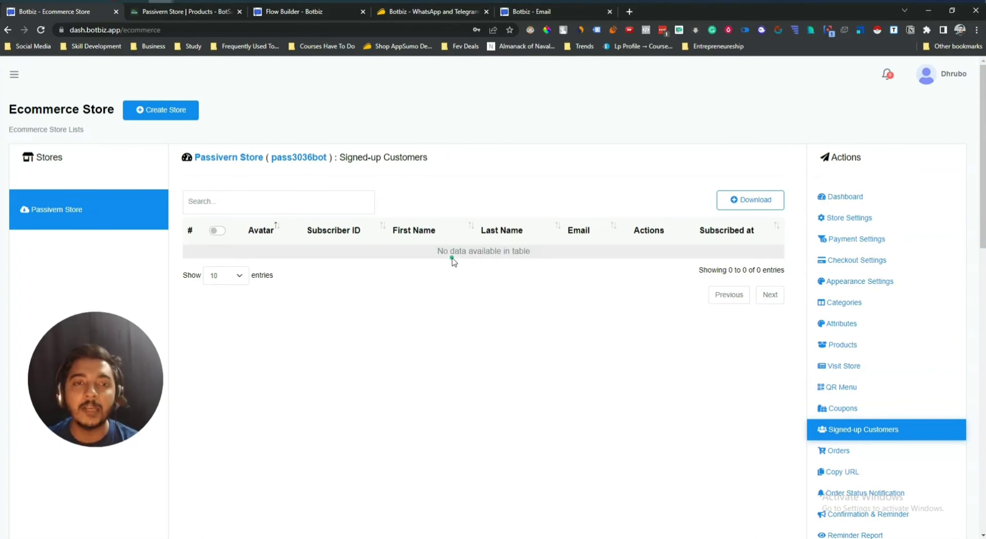
View the store's orders list and the page of copyable store URLs.
scroll(641, 323, down, 3)
click(816, 300)
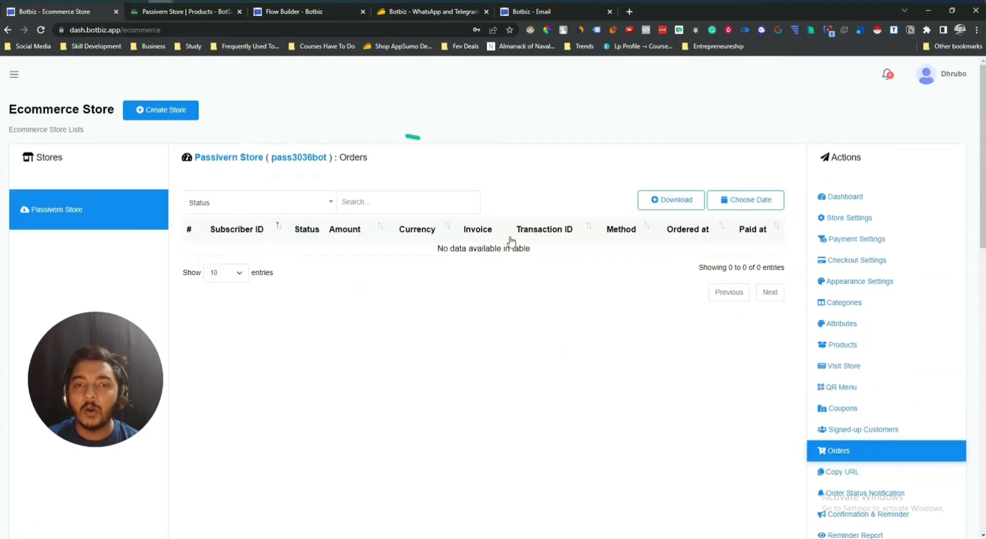
scroll(667, 365, down, 3)
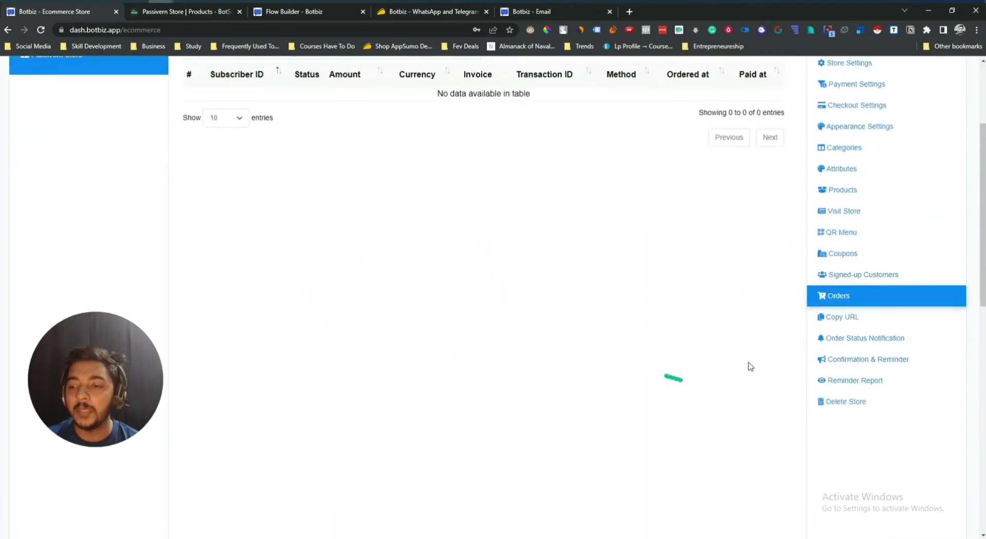
click(853, 323)
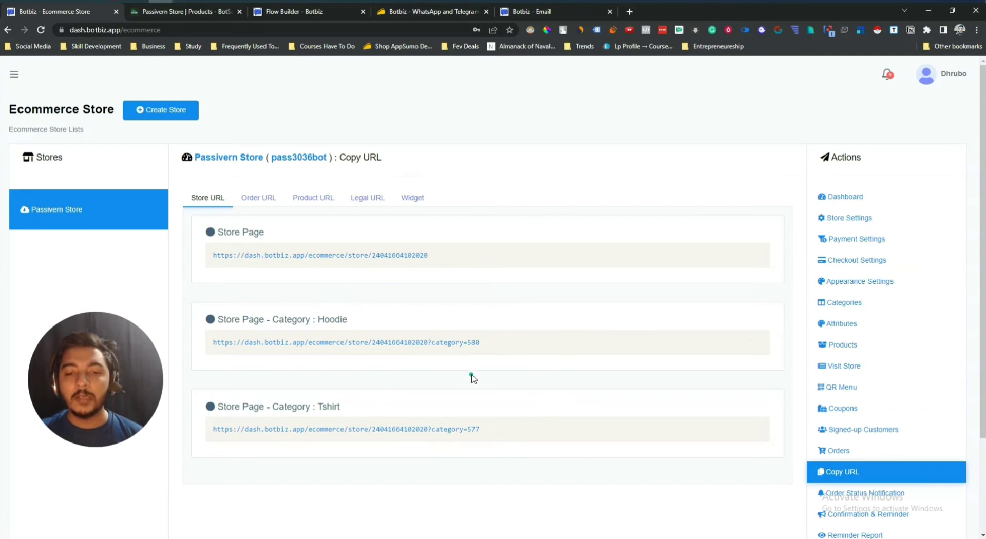
scroll(471, 377, down, 2)
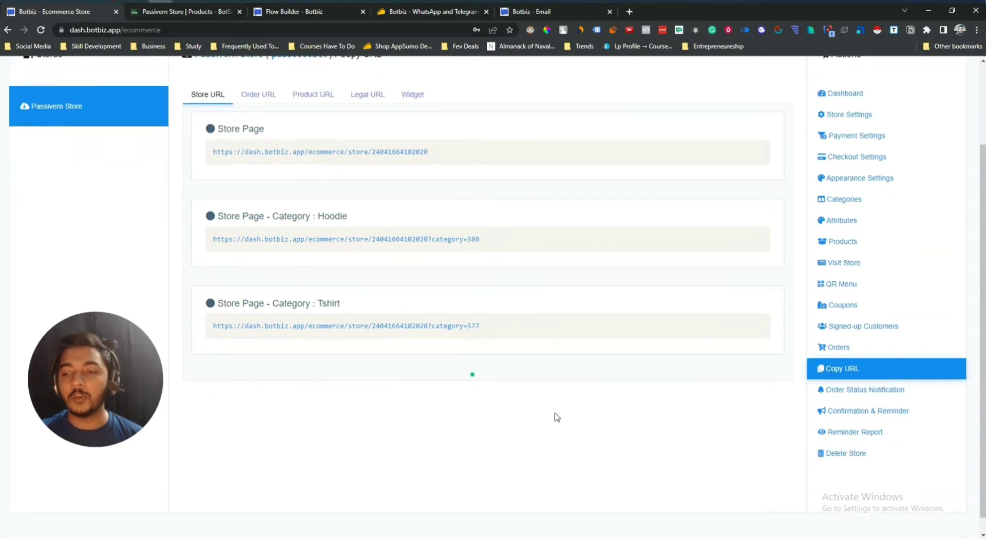
Open the order status notifications and go through the Telegram templates from approved to completed.
click(863, 391)
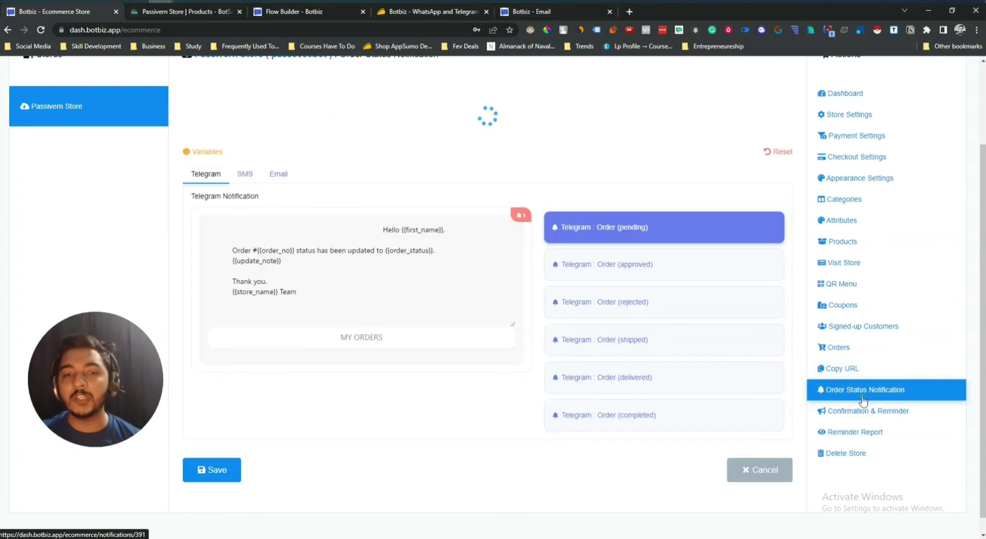
scroll(583, 432, up, 2)
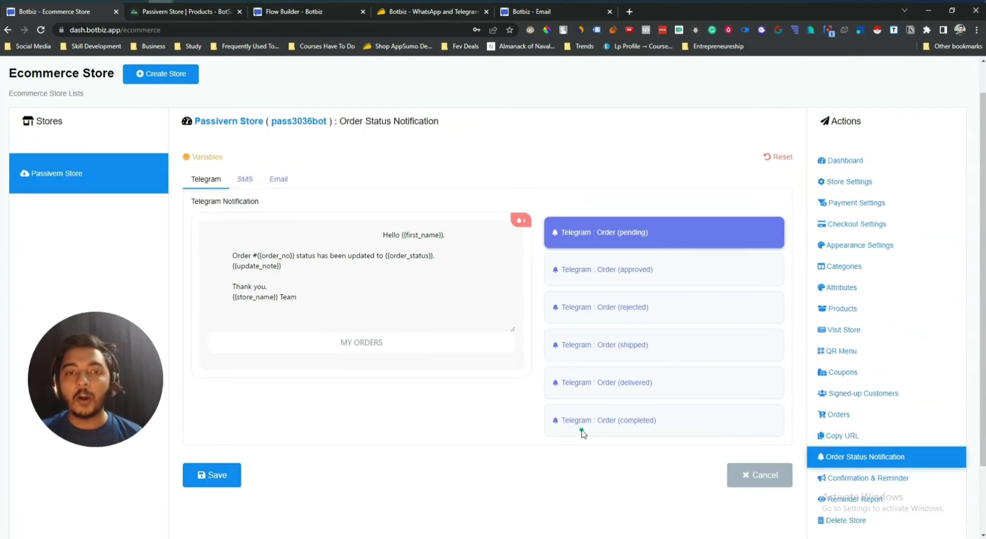
click(608, 306)
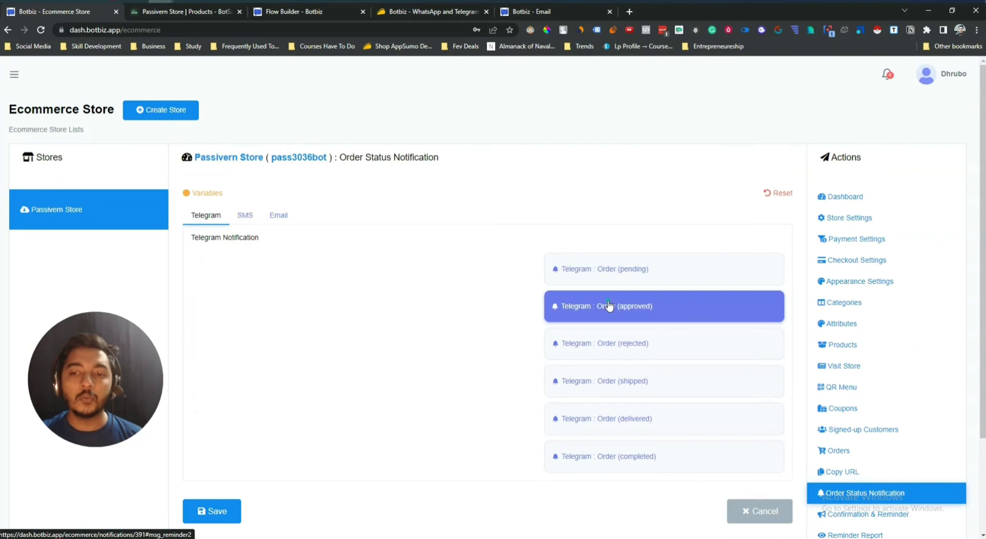
click(605, 344)
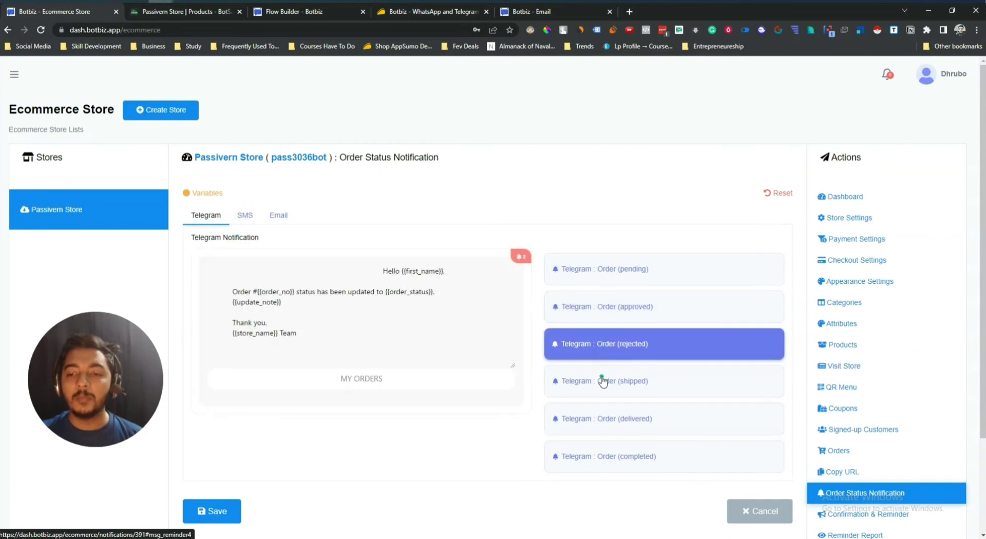
click(603, 381)
click(614, 420)
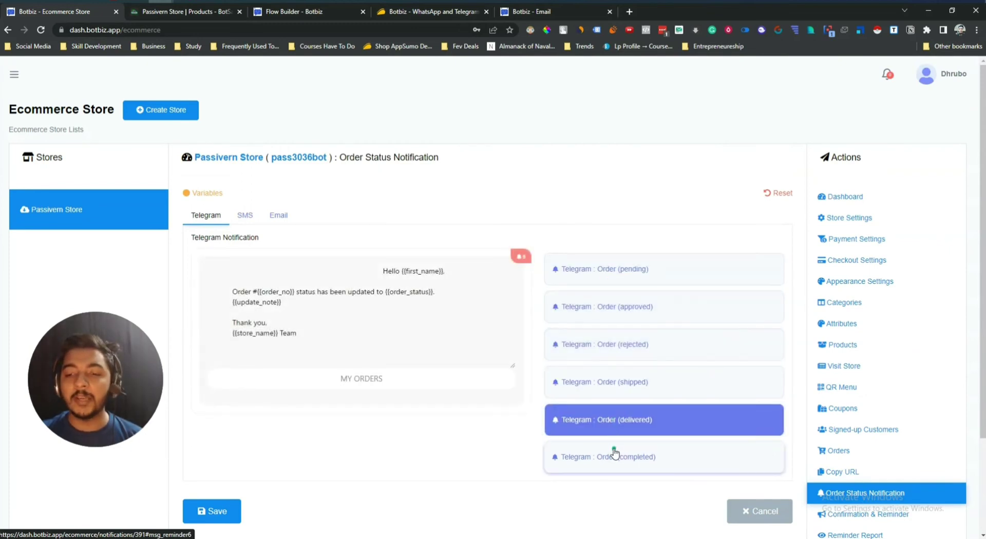
click(615, 456)
Review the Telegram templates for pending, approved, rejected and shipped orders again and place the cursor in the shipped message.
click(603, 269)
click(605, 305)
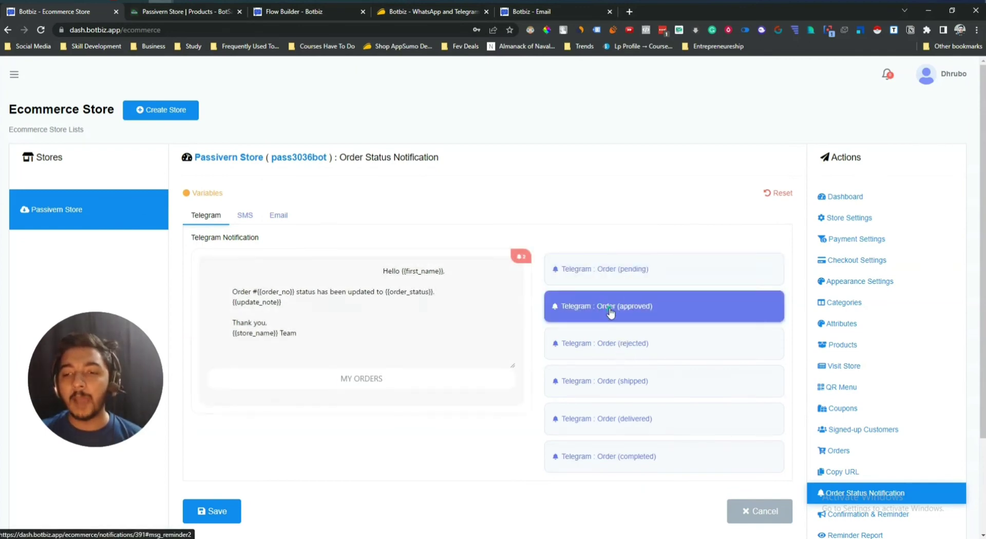
click(608, 342)
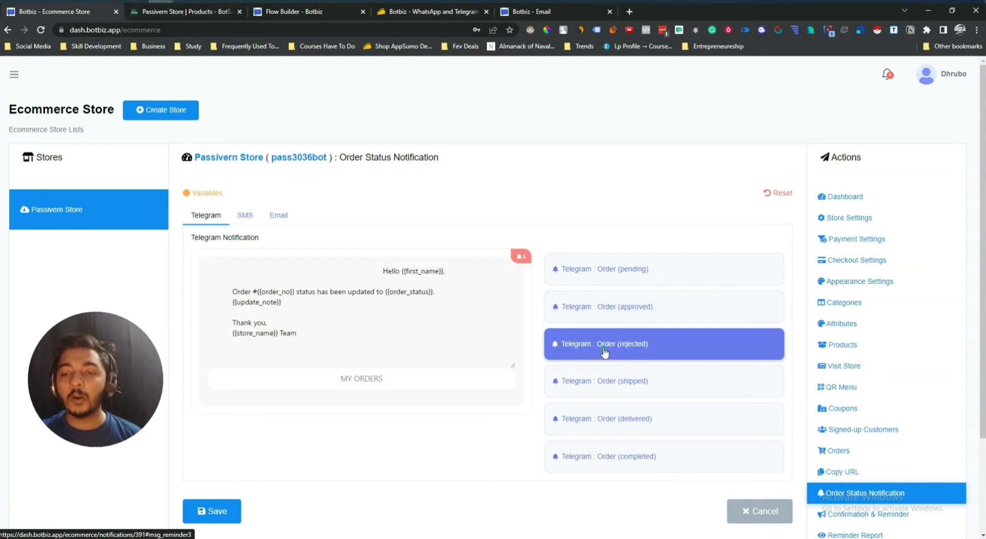
click(606, 392)
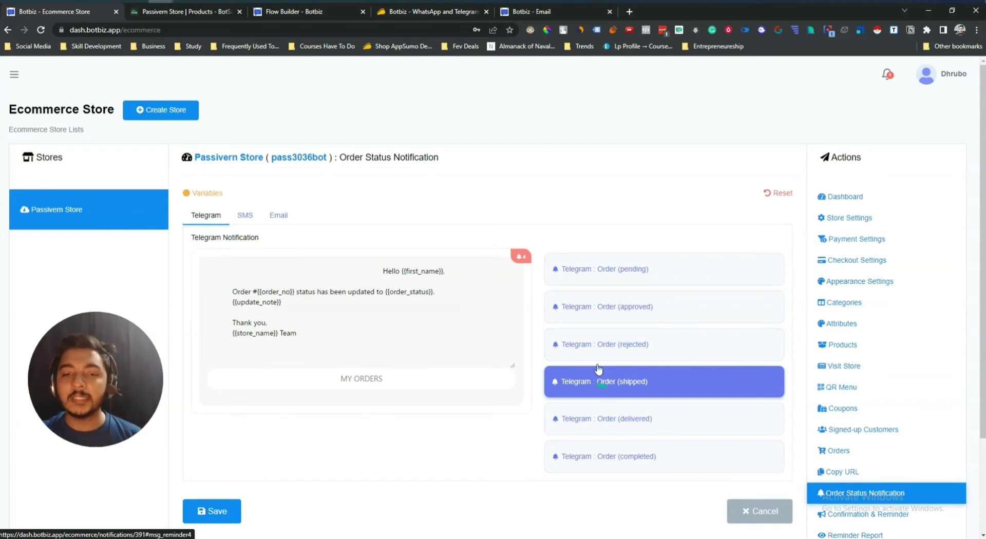
click(390, 313)
scroll(390, 316, down, 1)
scroll(441, 379, up, 1)
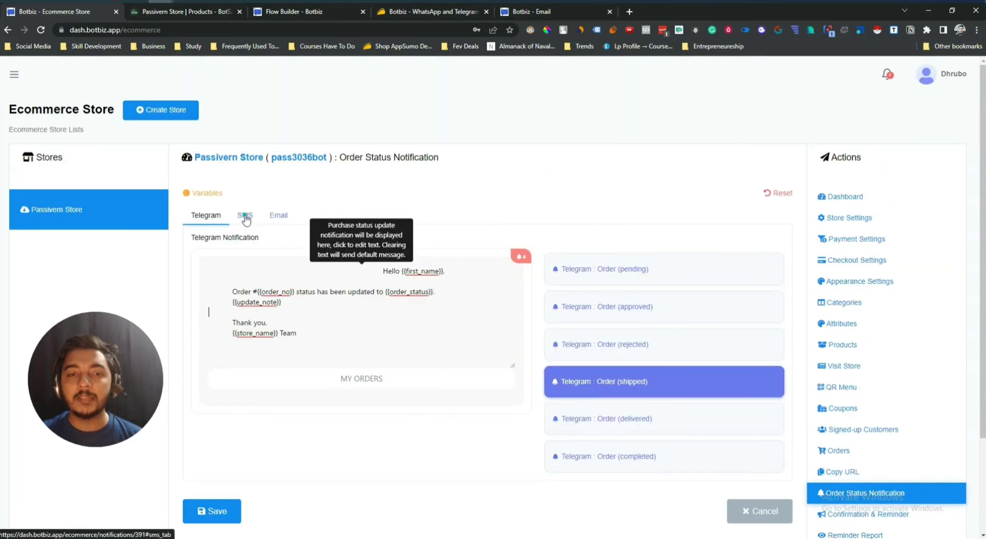
Review the SMS and email order status notification templates, and return to the Telegram notification templates.
click(245, 215)
click(290, 276)
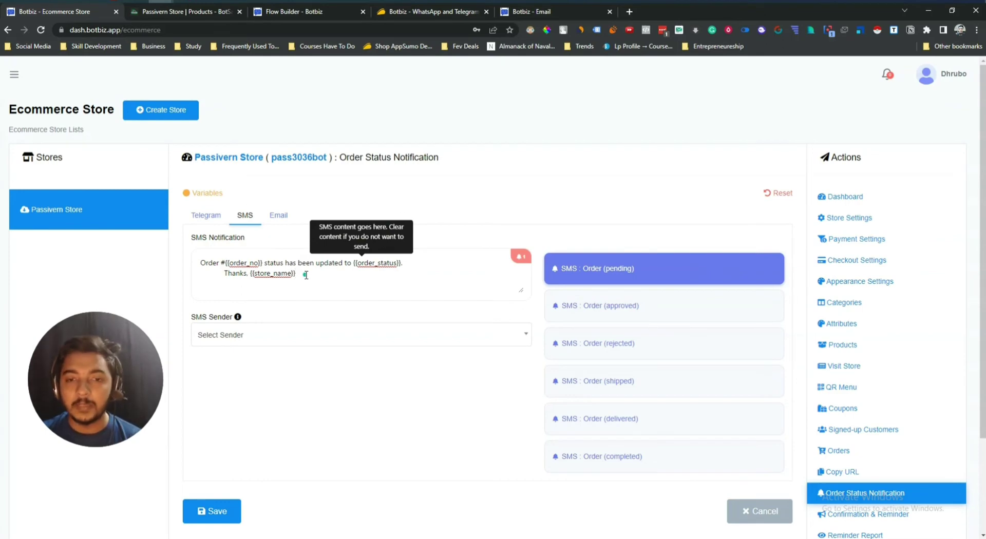
click(280, 216)
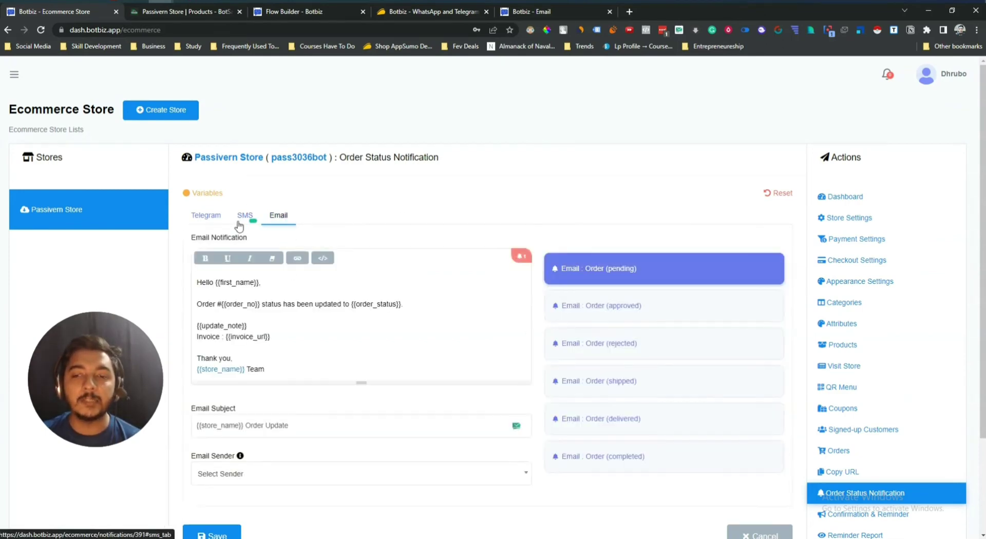
click(302, 329)
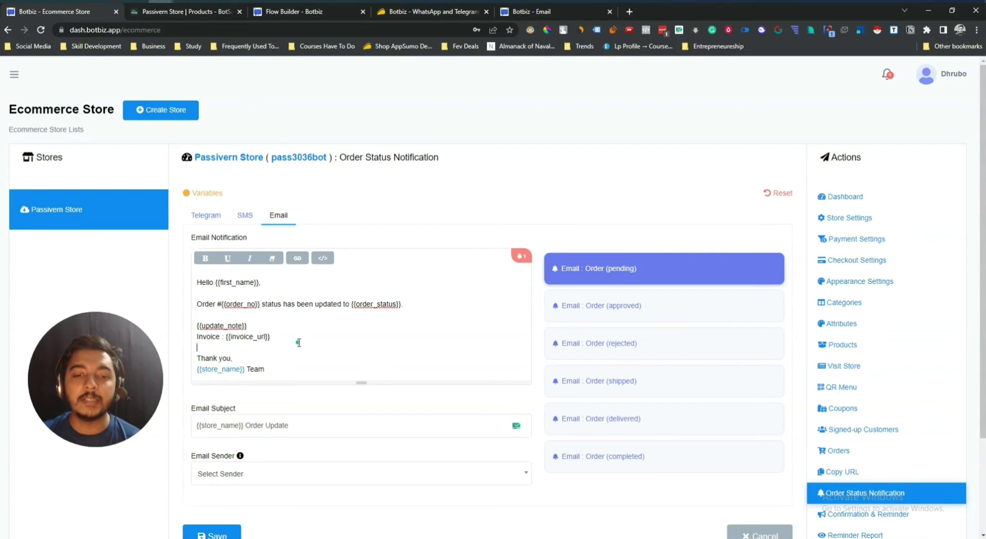
scroll(297, 343, down, 2)
scroll(295, 341, up, 2)
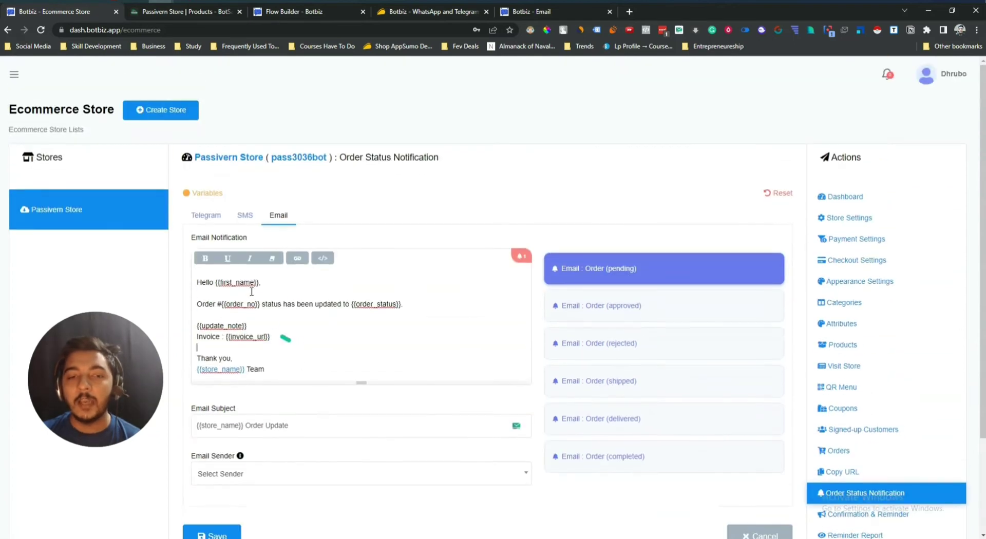
click(201, 216)
scroll(913, 451, down, 2)
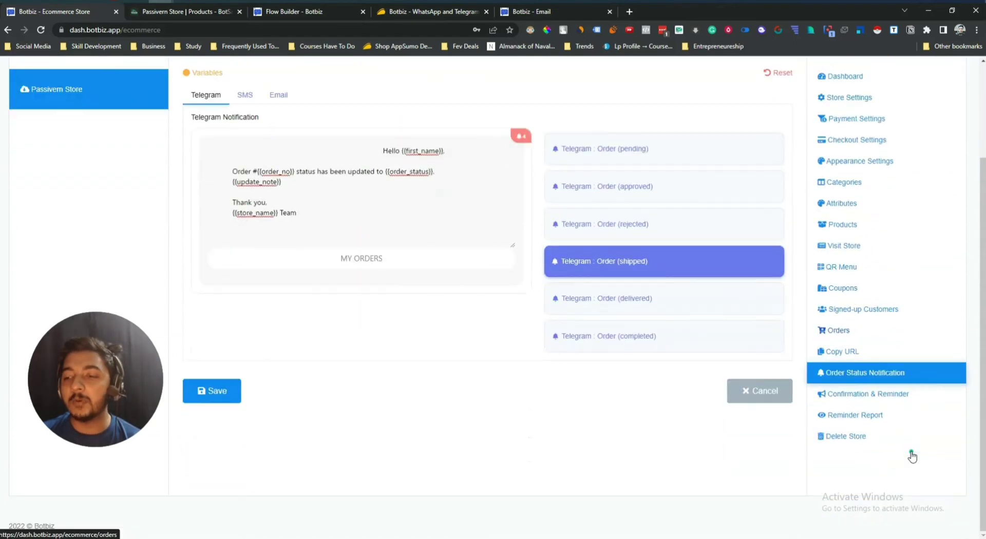
scroll(913, 455, up, 2)
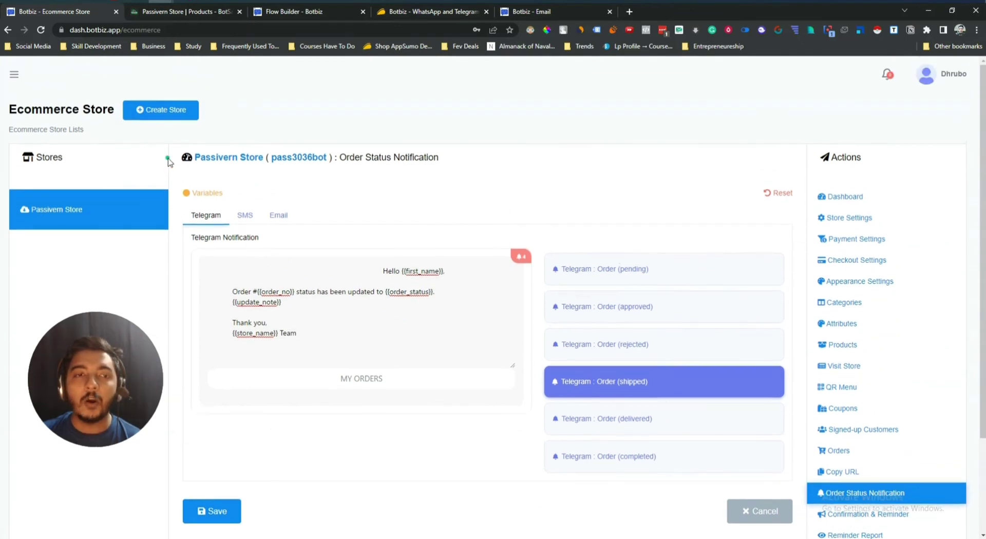
Expand the main navigation and show the email profiles of the third-party integrations.
click(14, 75)
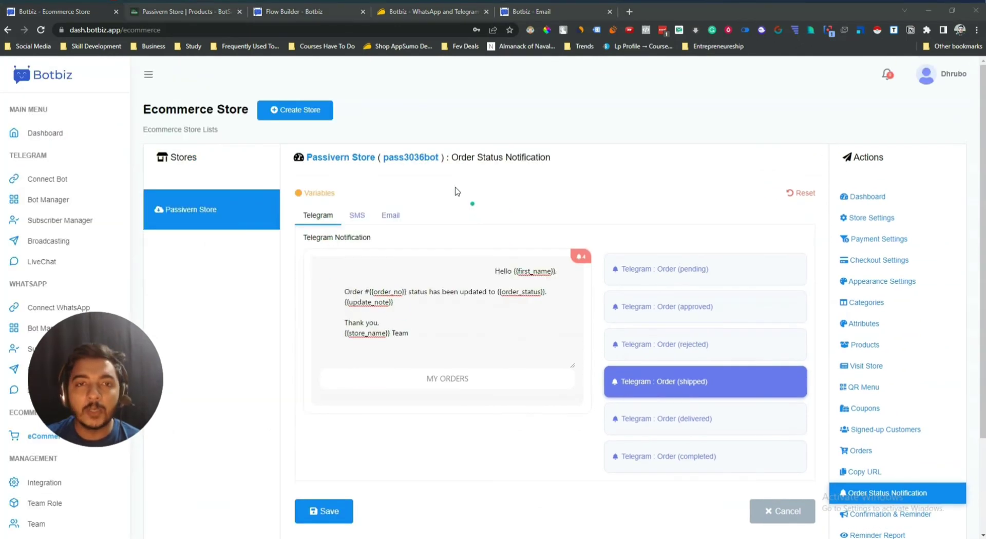
drag(100, 407, 845, 233)
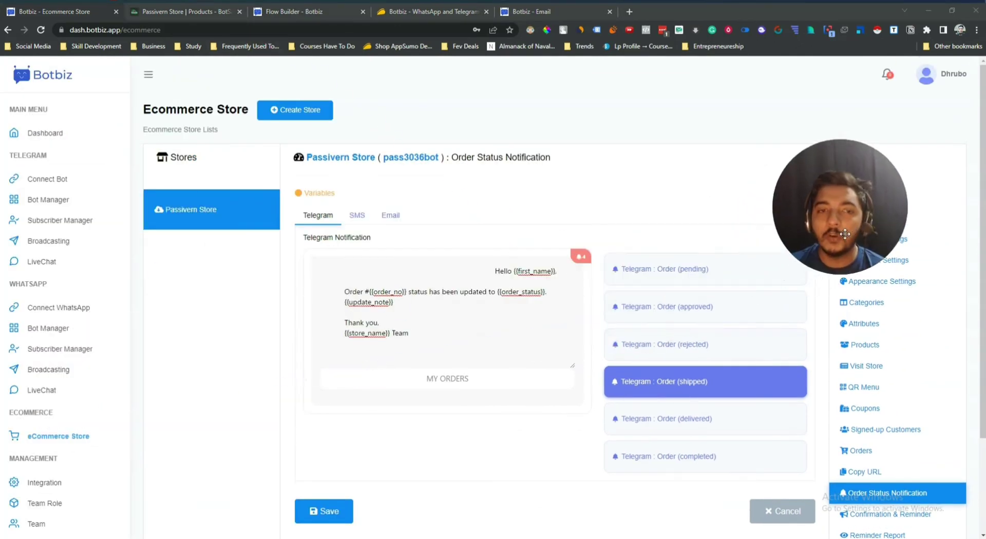
click(61, 485)
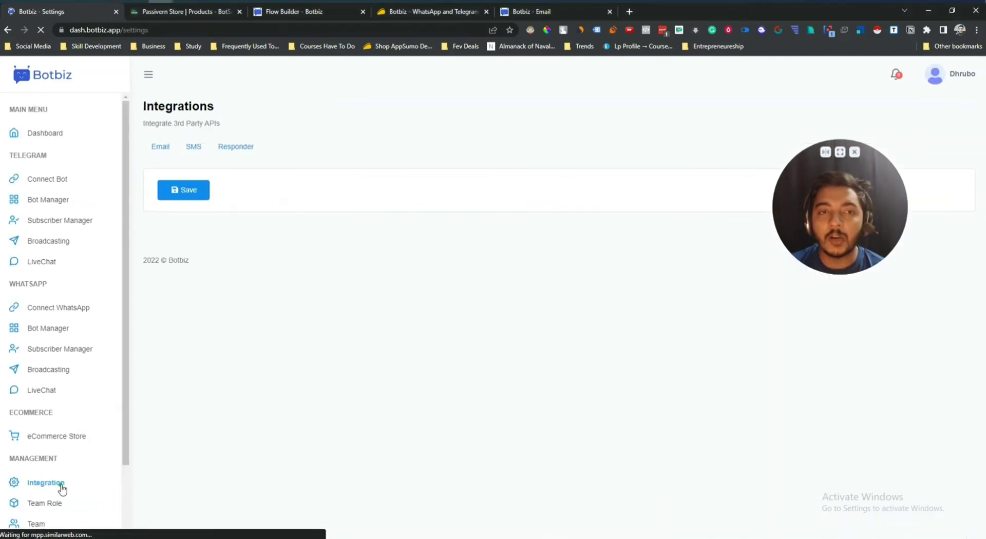
click(160, 148)
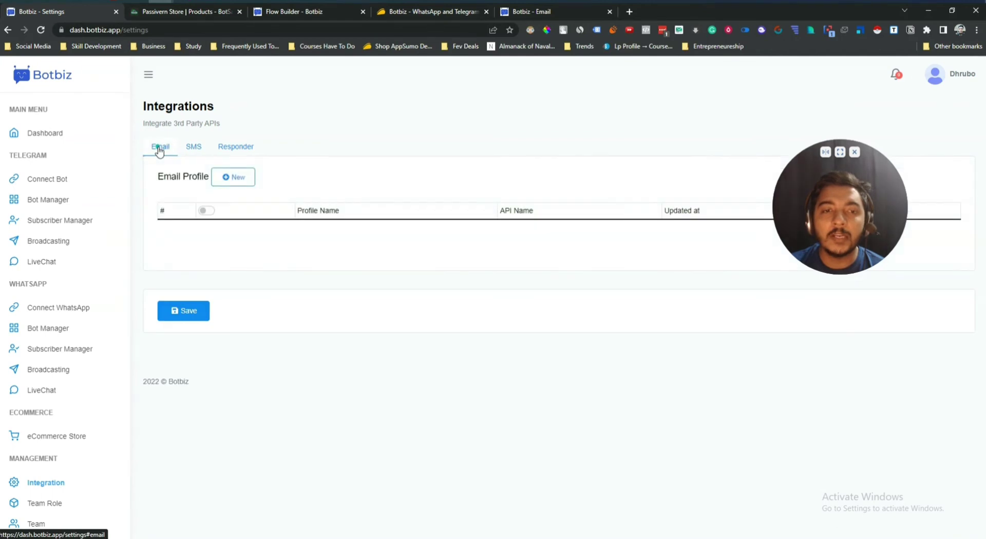
Start a new email profile, browse the Mailgun, Postmark, SES and Mandril provider options, and close the form without saving.
click(234, 177)
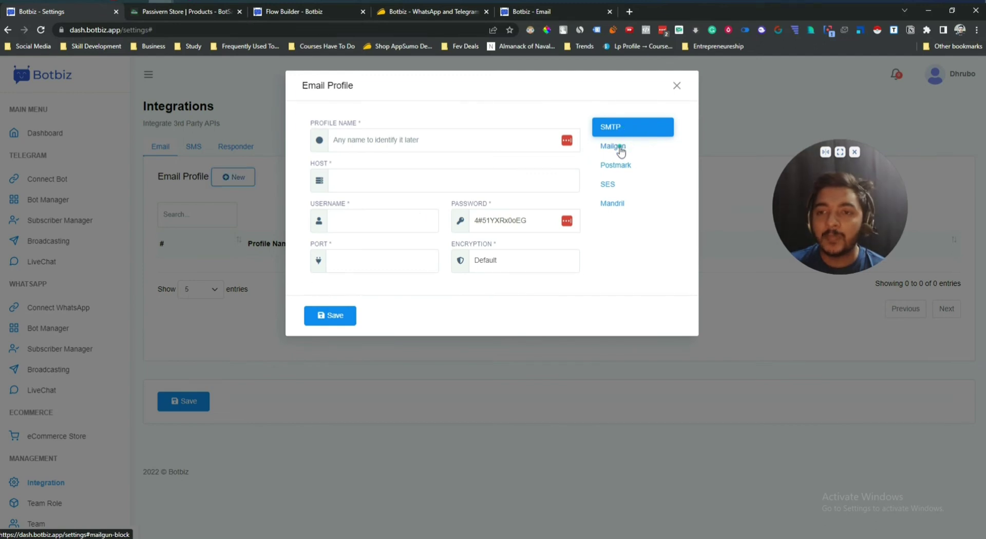
click(621, 148)
click(618, 173)
click(609, 185)
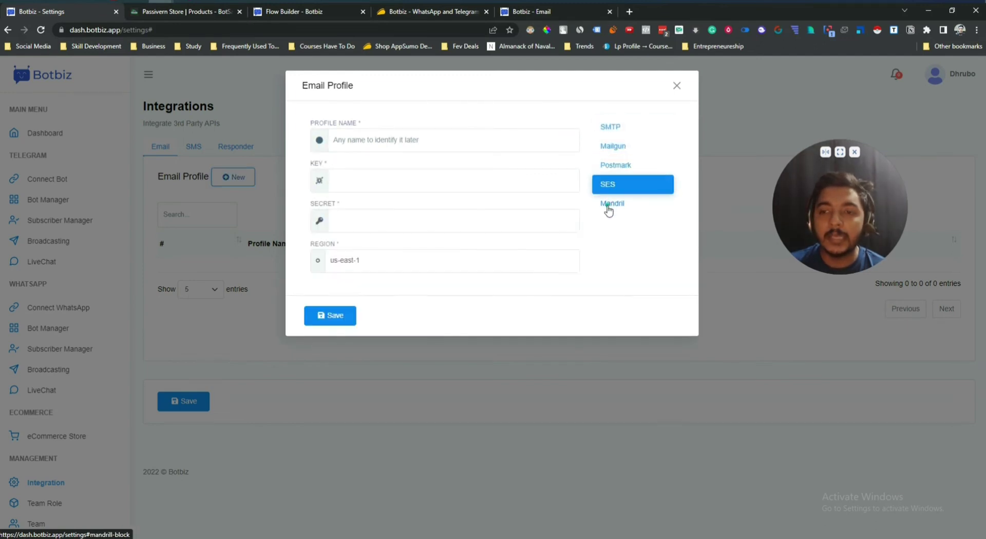
click(612, 203)
click(676, 86)
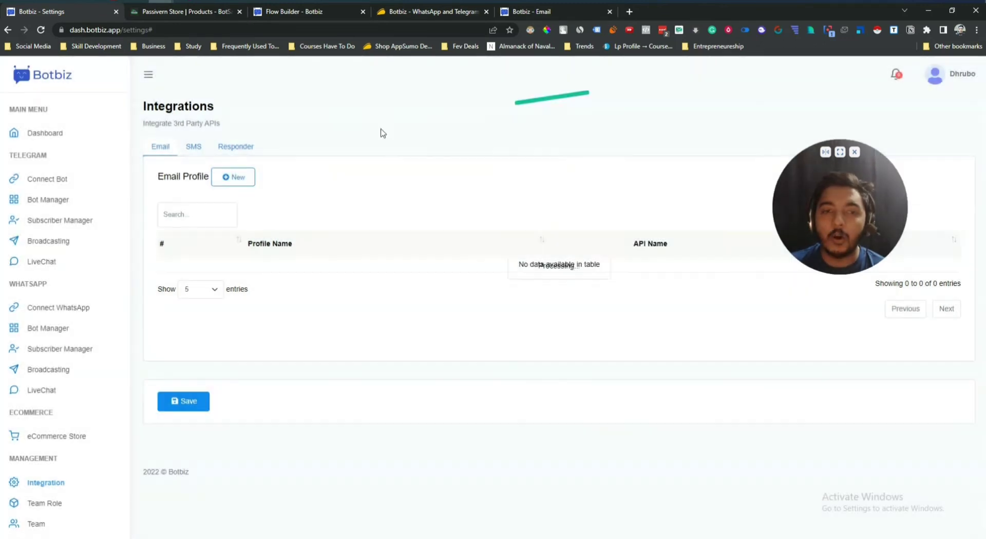
Start a new SMS profile, browse the Plivo, Twilio, Nexmo/Vonage, Clickatell and Africastalking provider options, and close the form without saving.
click(194, 149)
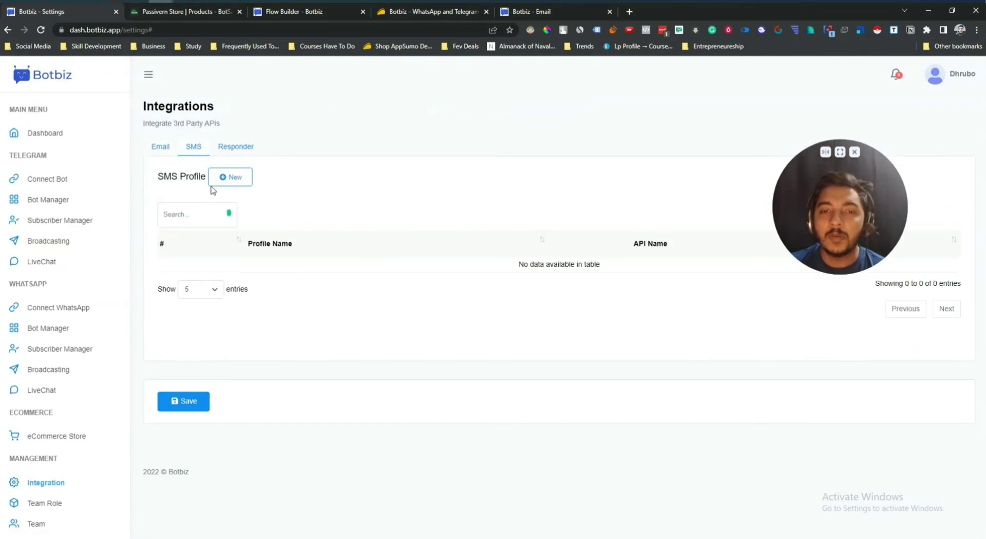
click(229, 177)
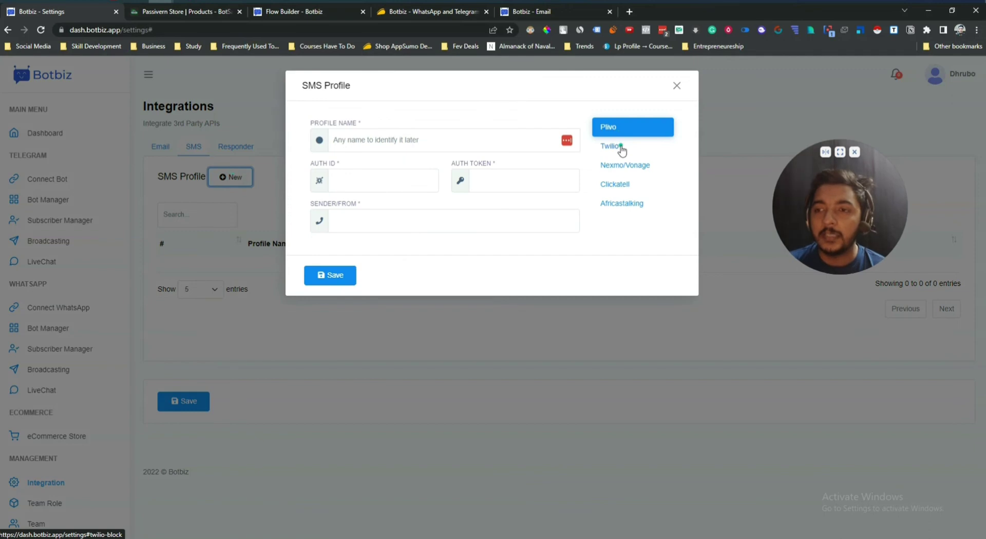
click(621, 147)
click(618, 128)
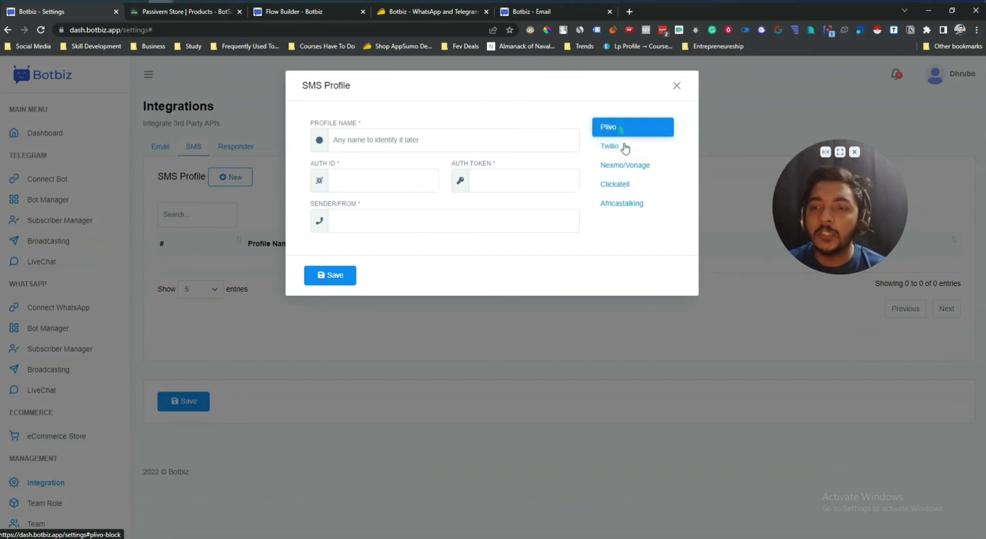
click(618, 166)
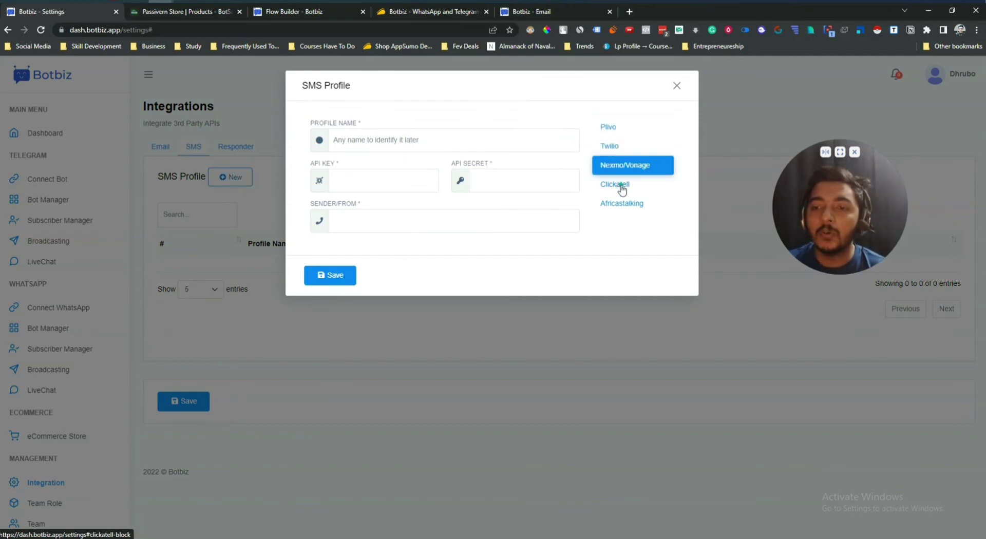
click(621, 189)
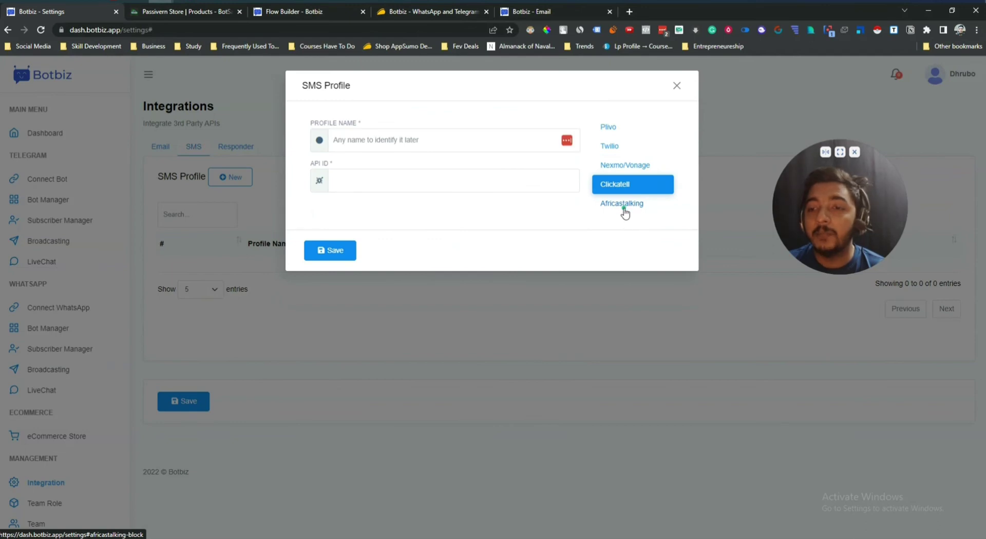
click(627, 210)
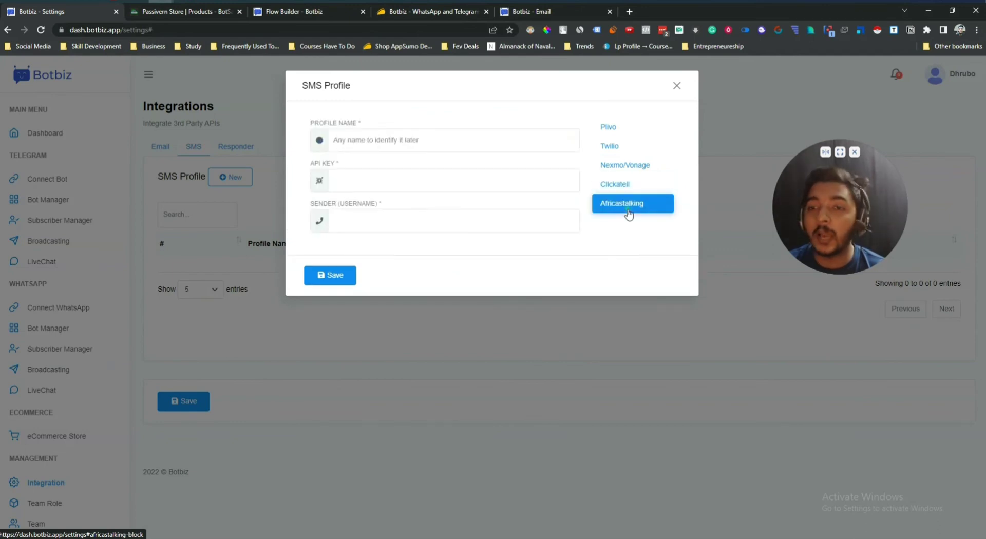
click(614, 150)
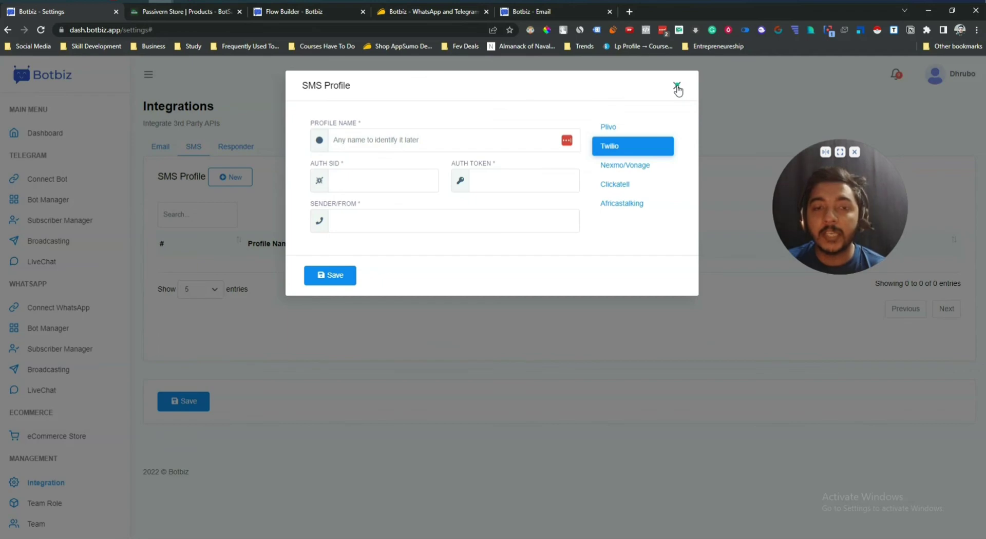
click(677, 89)
Start a new auto responder profile, browse the Sendinblue, ActiveCampaign and Mautic options, and close the form without saving.
click(252, 148)
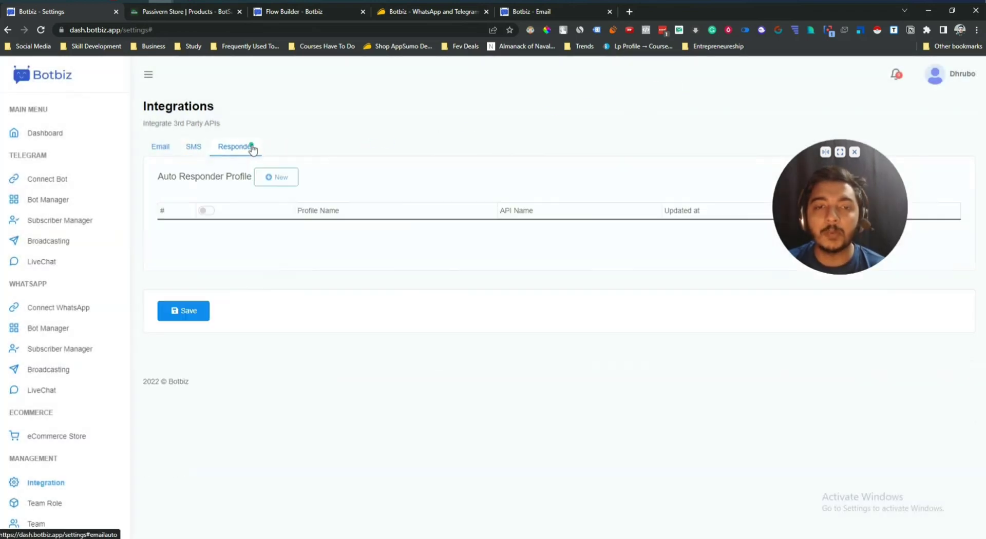
click(277, 177)
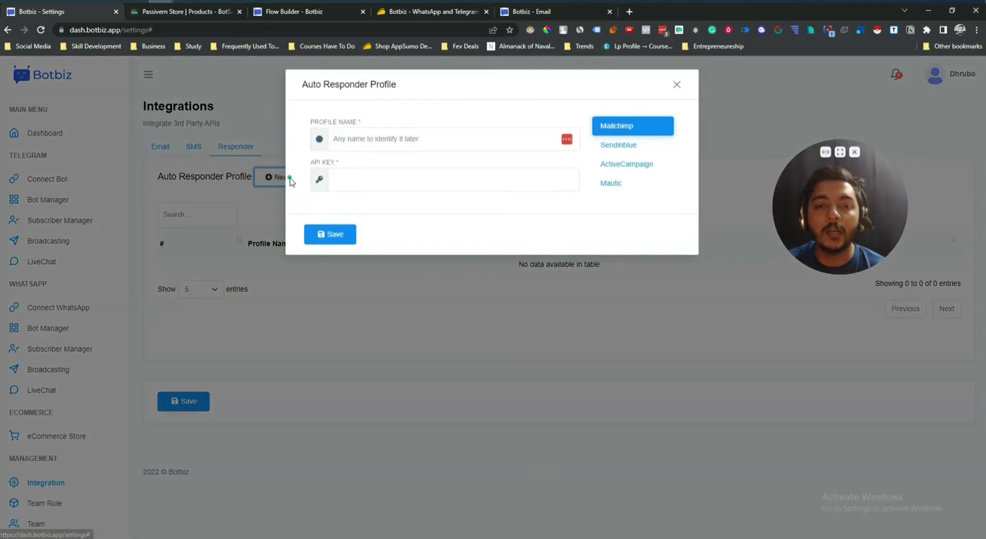
click(604, 149)
click(622, 167)
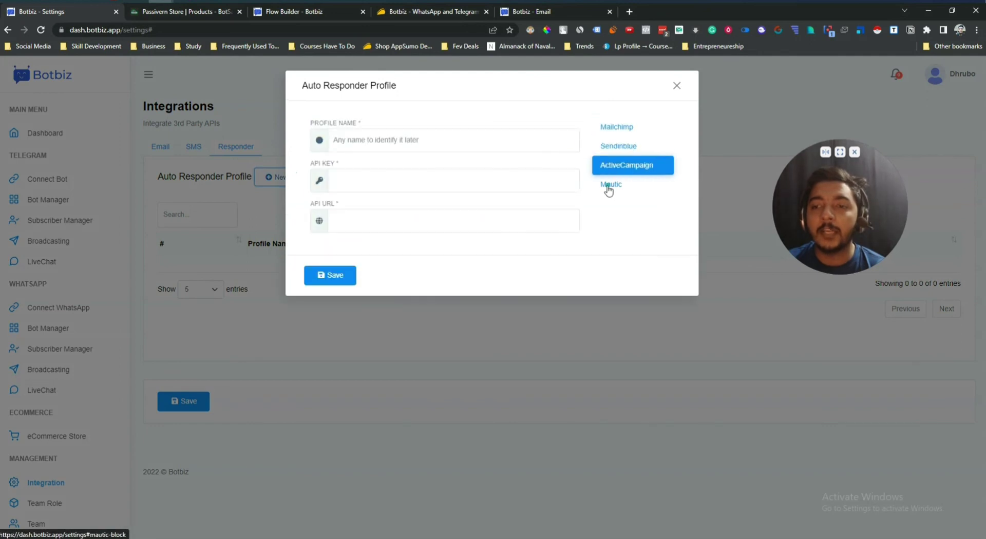
click(609, 185)
click(675, 87)
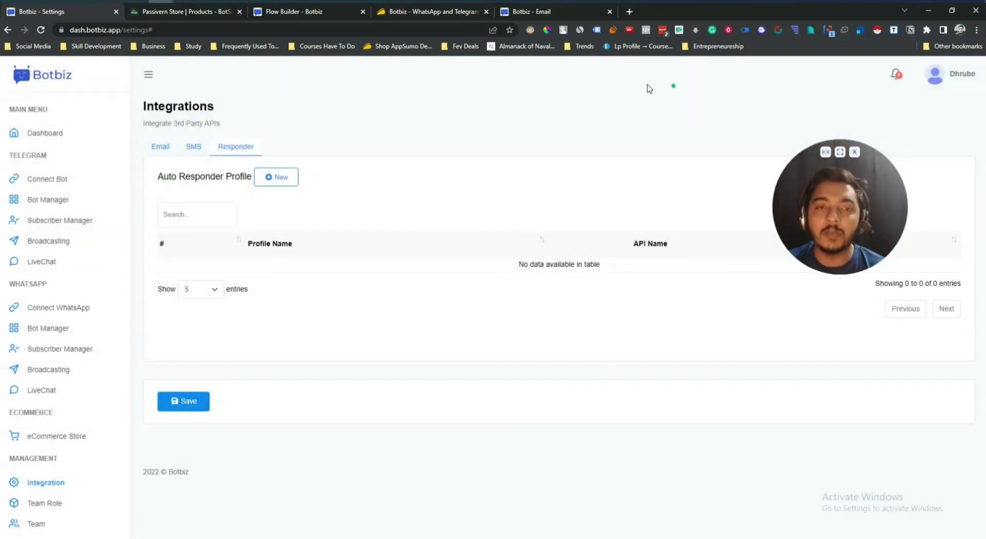
Show the team roles and examine the existing Moderator role.
scroll(82, 482, down, 1)
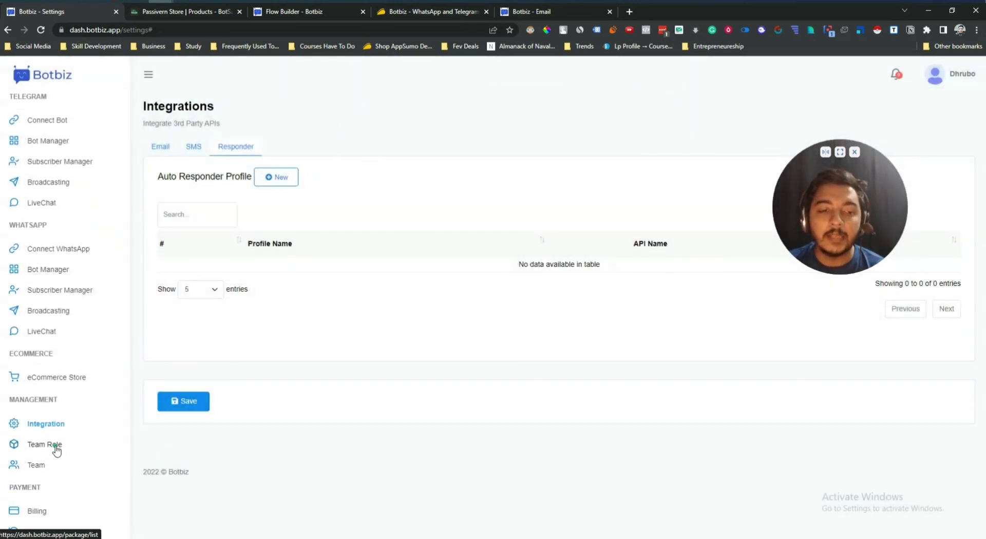
click(55, 448)
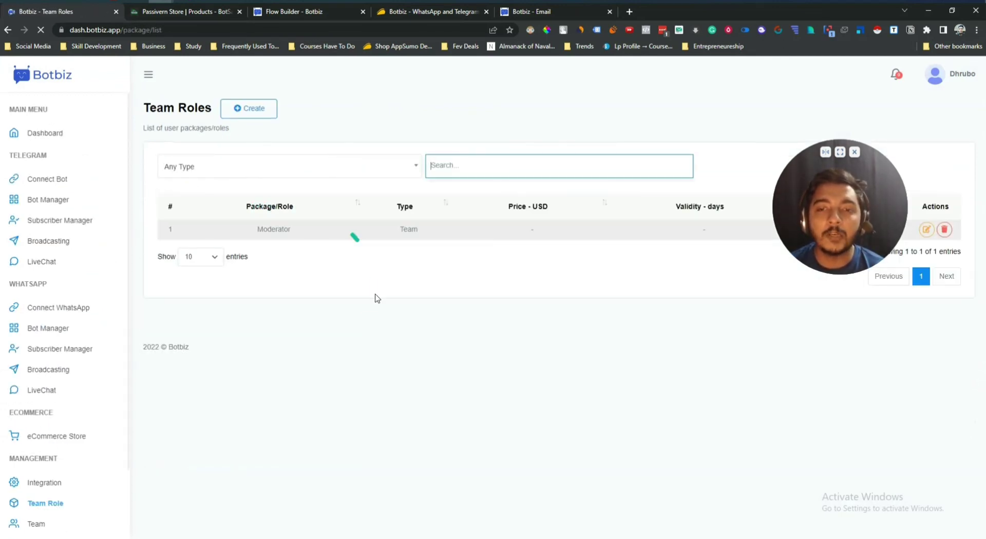
double_click(265, 229)
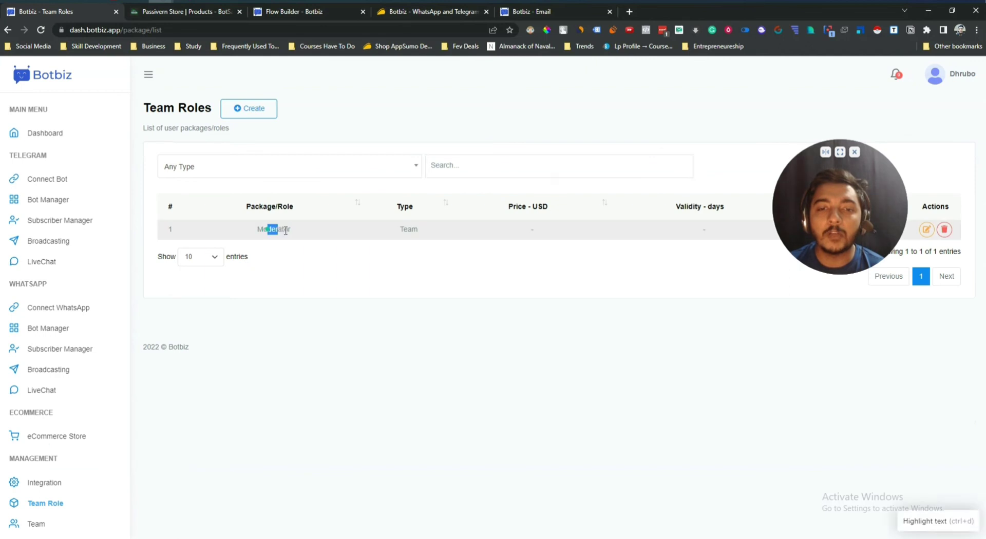
click(329, 313)
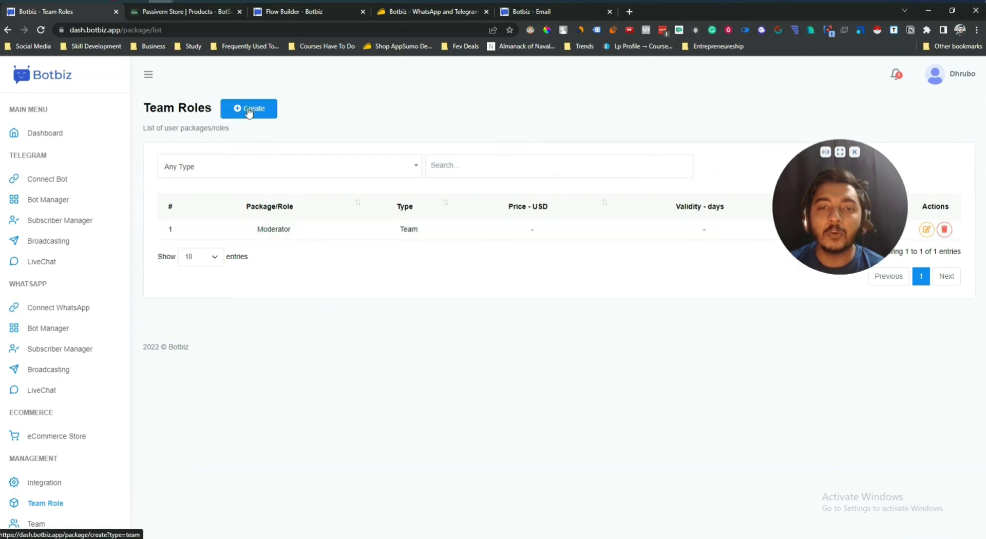
Examine the name field and permission options for creating a team role, and return to the roles list without creating one.
click(249, 113)
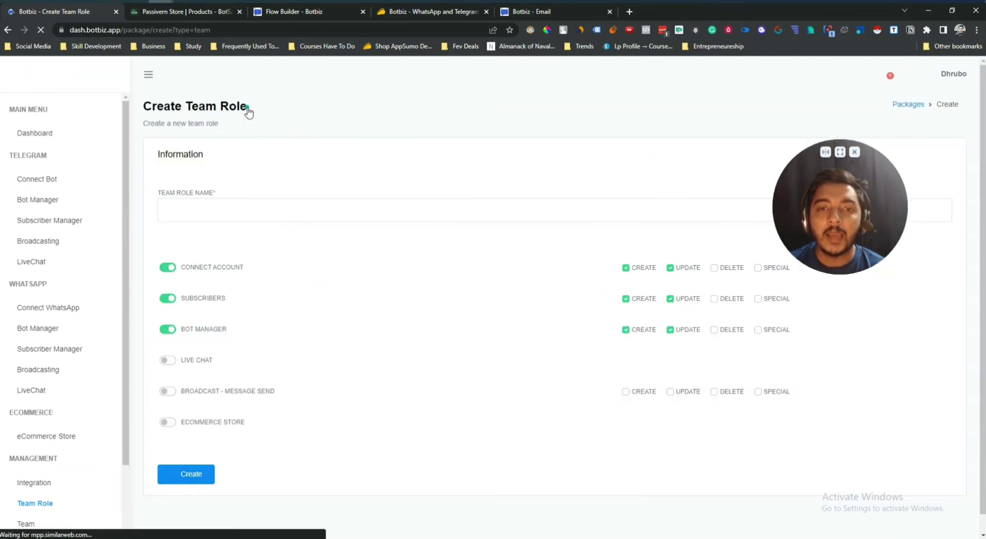
click(203, 207)
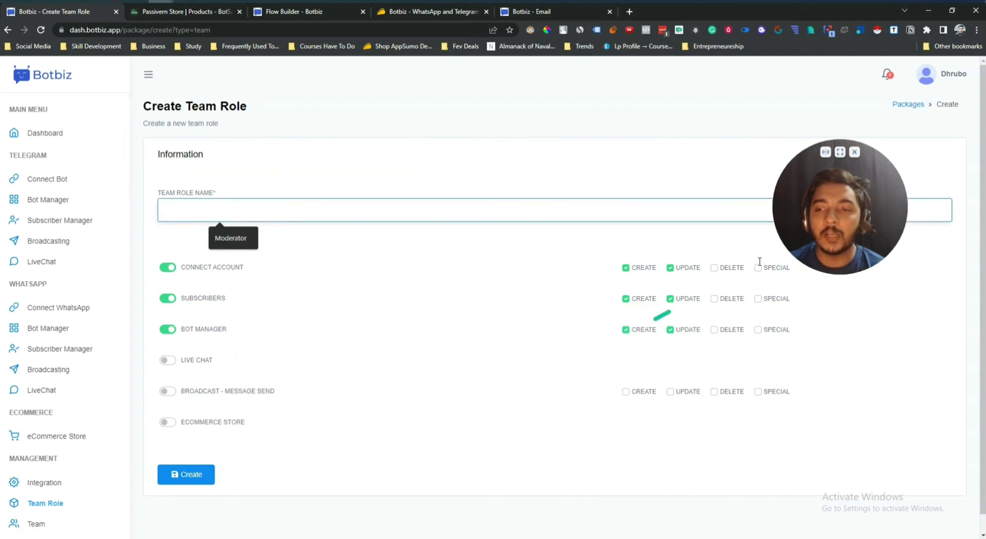
mouse_move(781, 243)
mouse_down()
mouse_move(762, 213)
mouse_move(762, 154)
mouse_up()
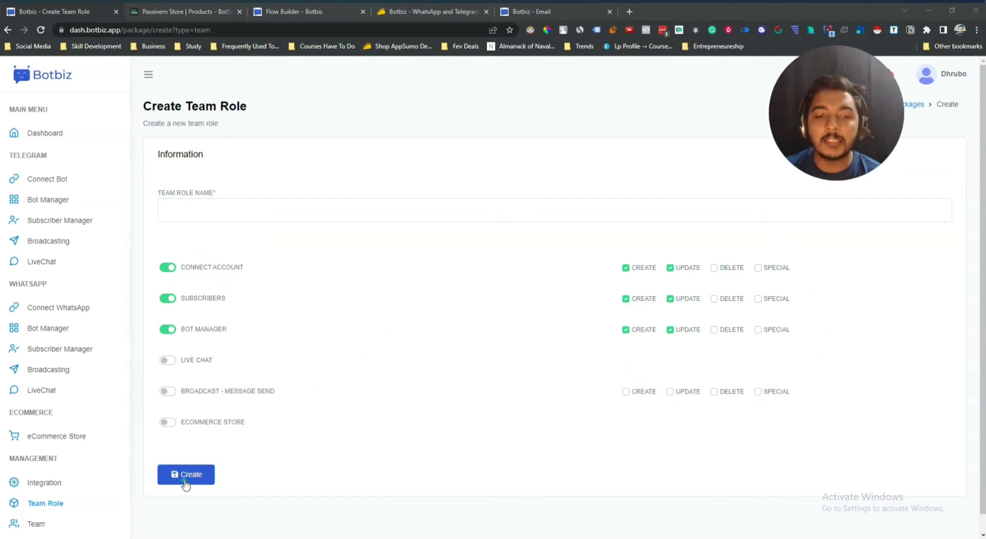
click(9, 30)
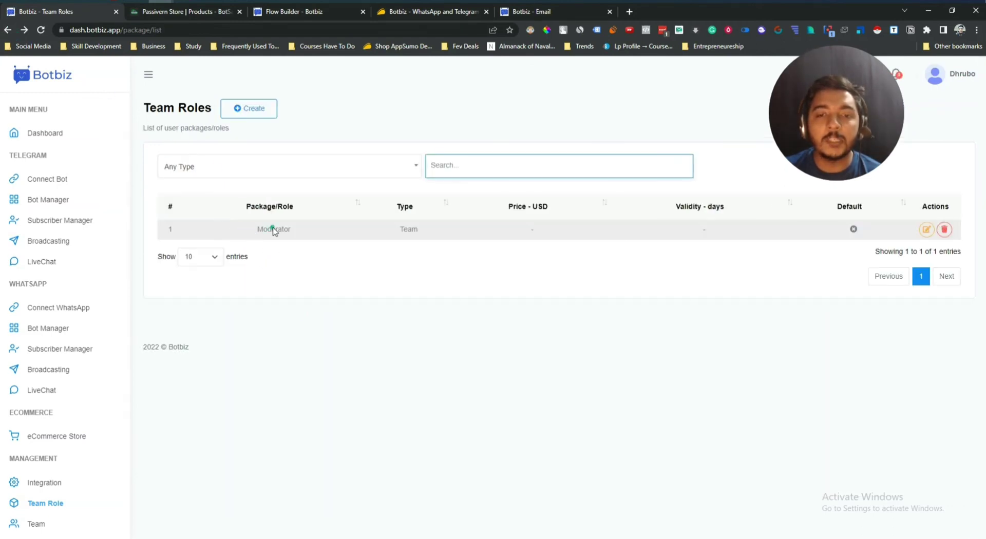
Point out the Moderator role in the roles list and show the list of team members.
double_click(274, 229)
click(274, 229)
scroll(4, 466, down, 1)
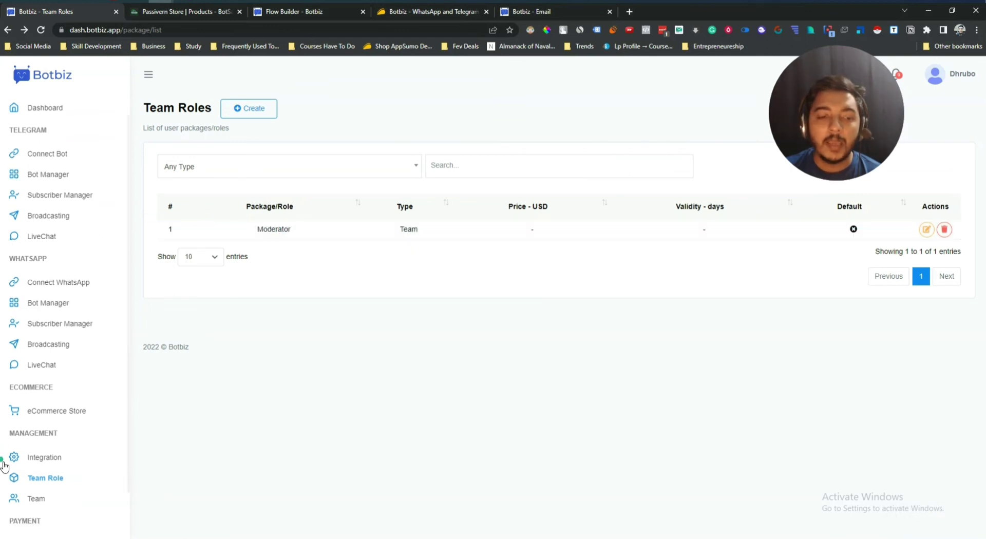
scroll(4, 467, down, 2)
click(44, 451)
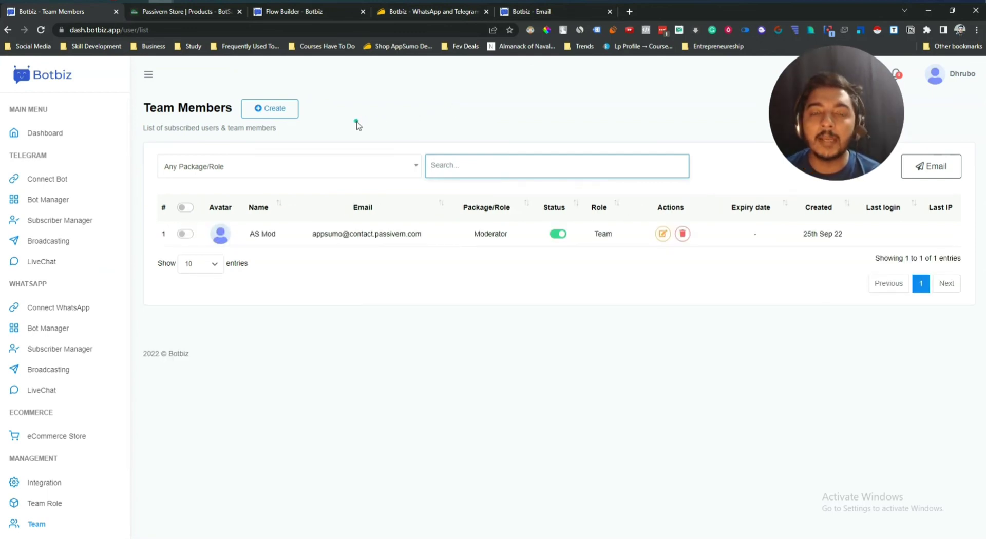
Switch to the AppSumo deal page and examine the team member limits of the stacked code plans.
click(403, 12)
scroll(315, 253, down, 5)
scroll(314, 298, up, 4)
scroll(221, 314, up, 1)
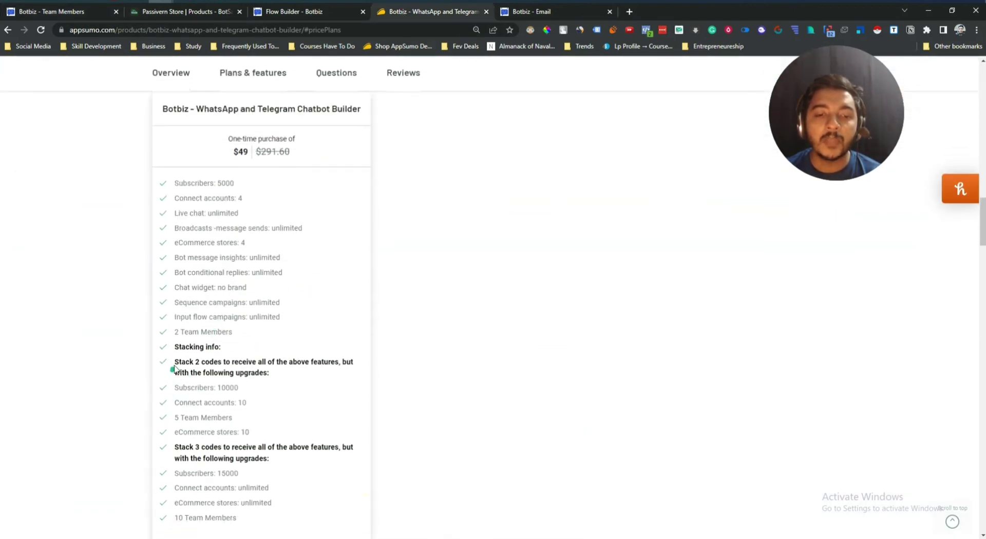
drag(177, 361, 213, 362)
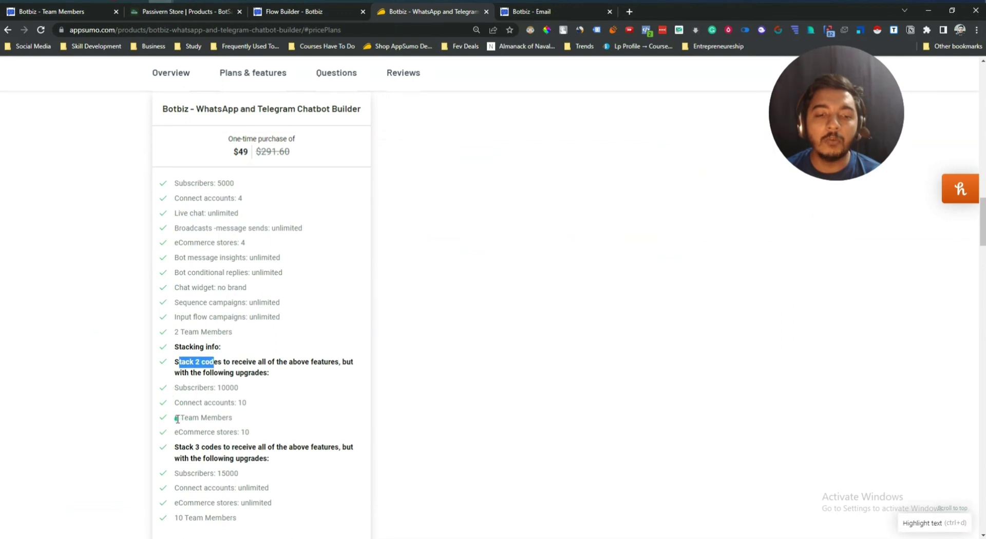
drag(177, 418, 221, 414)
scroll(226, 411, down, 2)
click(295, 244)
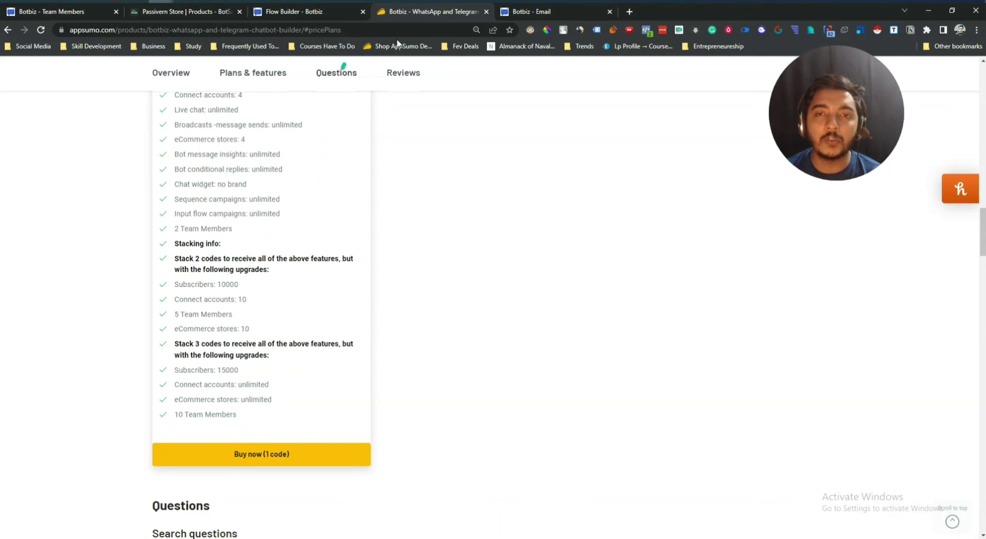
Switch past the flow builder and the Passivern Store pages back to the Botbiz team members list.
click(314, 11)
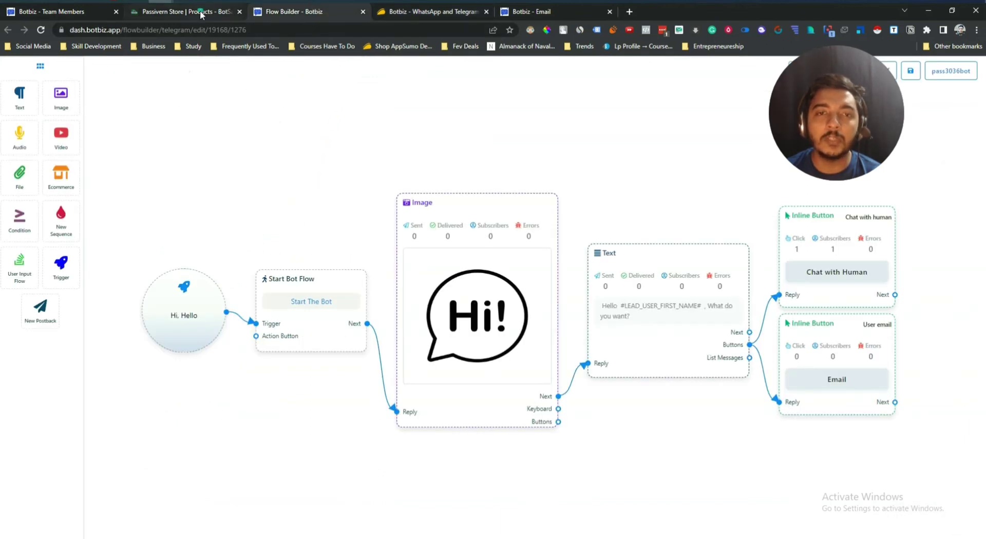
click(184, 11)
click(56, 11)
click(353, 355)
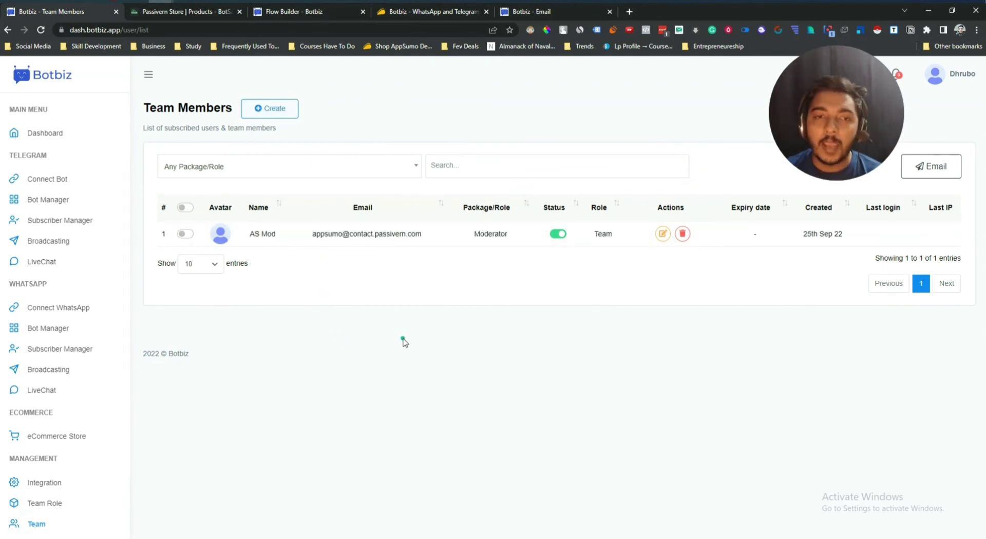
Show the Botbiz dashboard and review its bot, subscriber and broadcast statistics and the monthly subscriber growth chart.
click(37, 133)
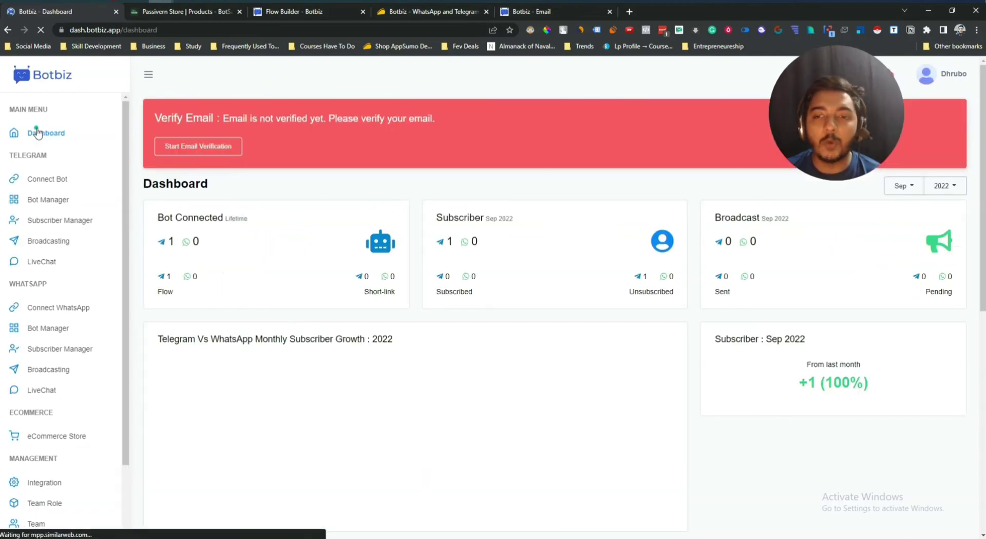
scroll(609, 385, down, 7)
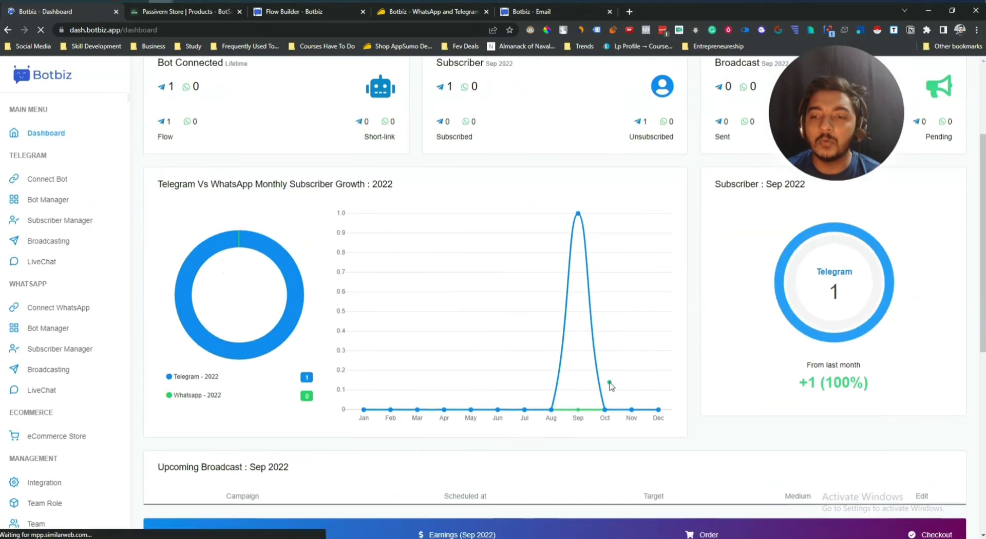
scroll(611, 387, up, 4)
scroll(610, 385, up, 3)
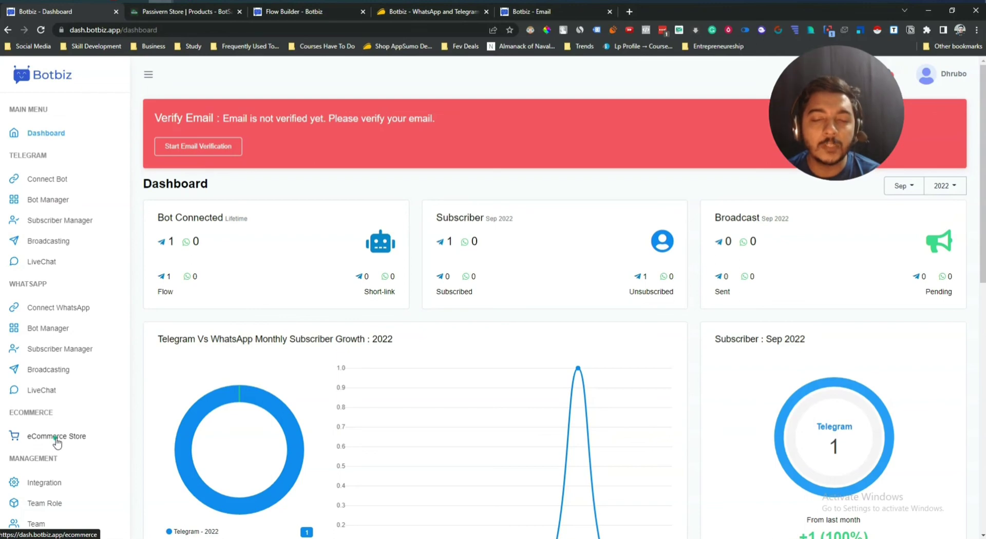
Switch to the AppSumo deal page, review the Botbiz overview and plan features, and return to the beginning of the page.
click(421, 13)
scroll(410, 440, up, 10)
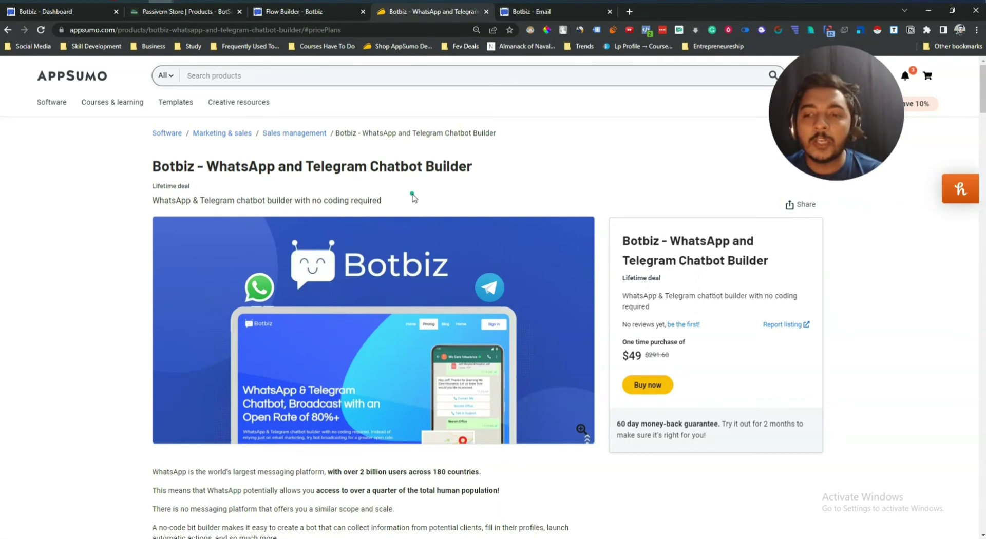
scroll(413, 198, down, 9)
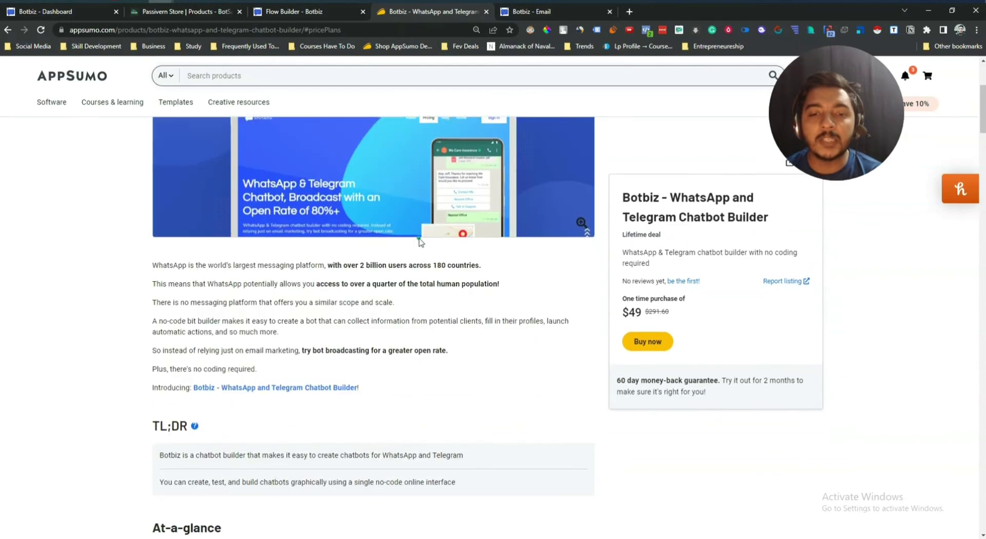
scroll(420, 243, down, 7)
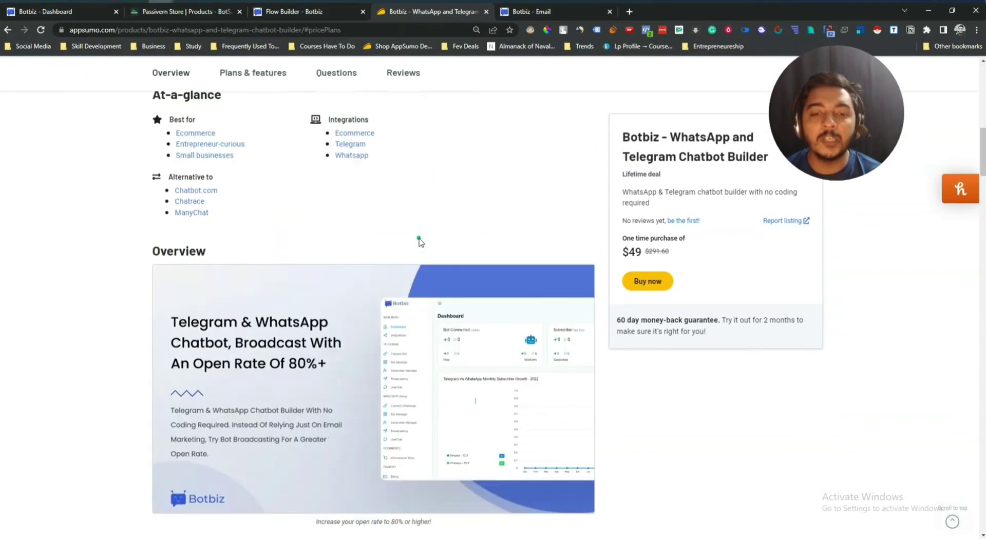
scroll(420, 242, down, 7)
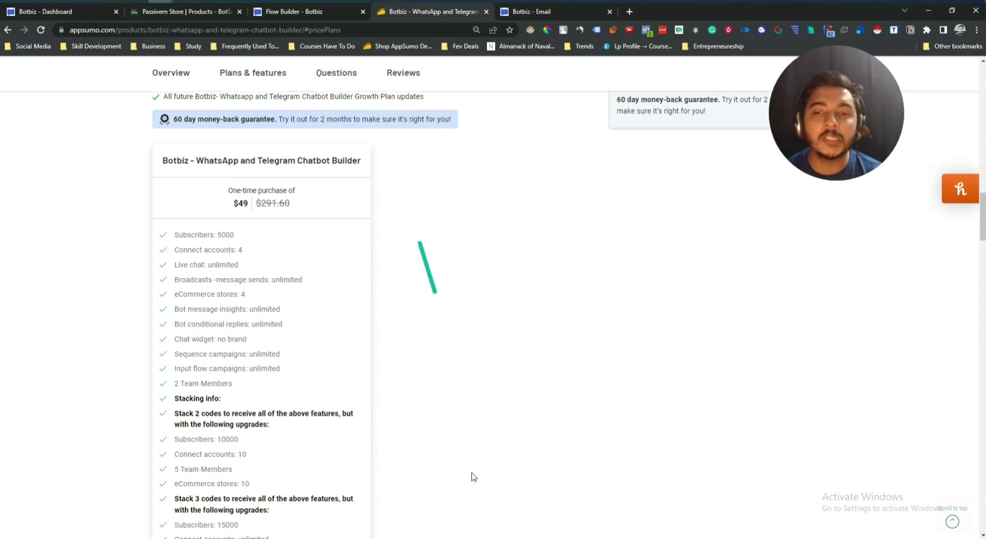
scroll(477, 488, up, 15)
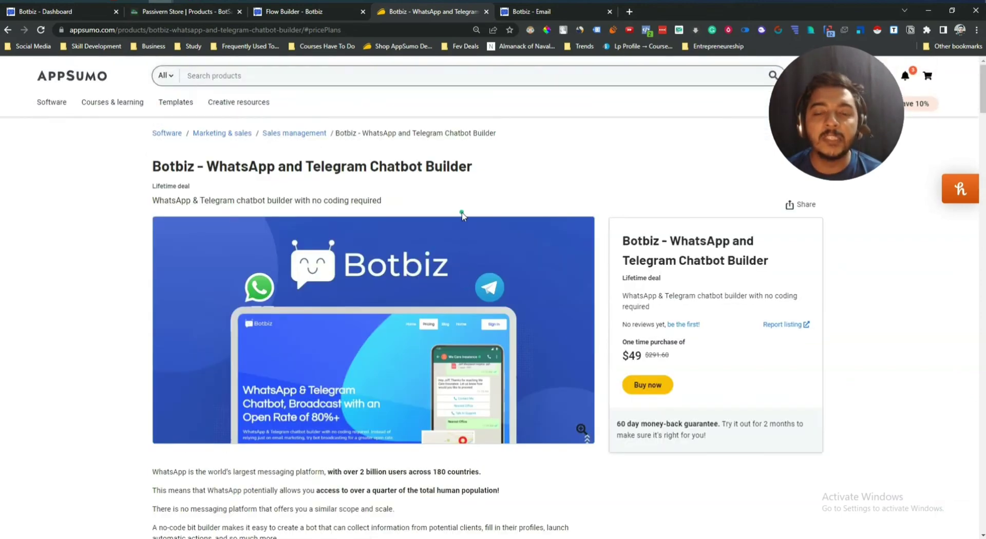